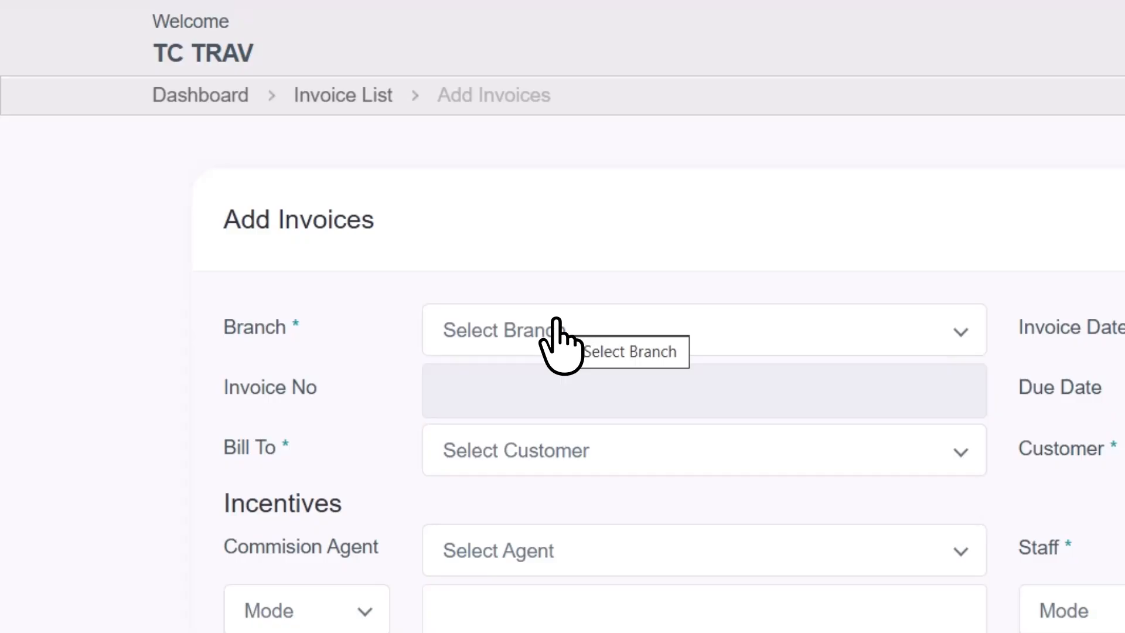
- Select TravCount AE as the branch of the new invoice
click(555, 321)
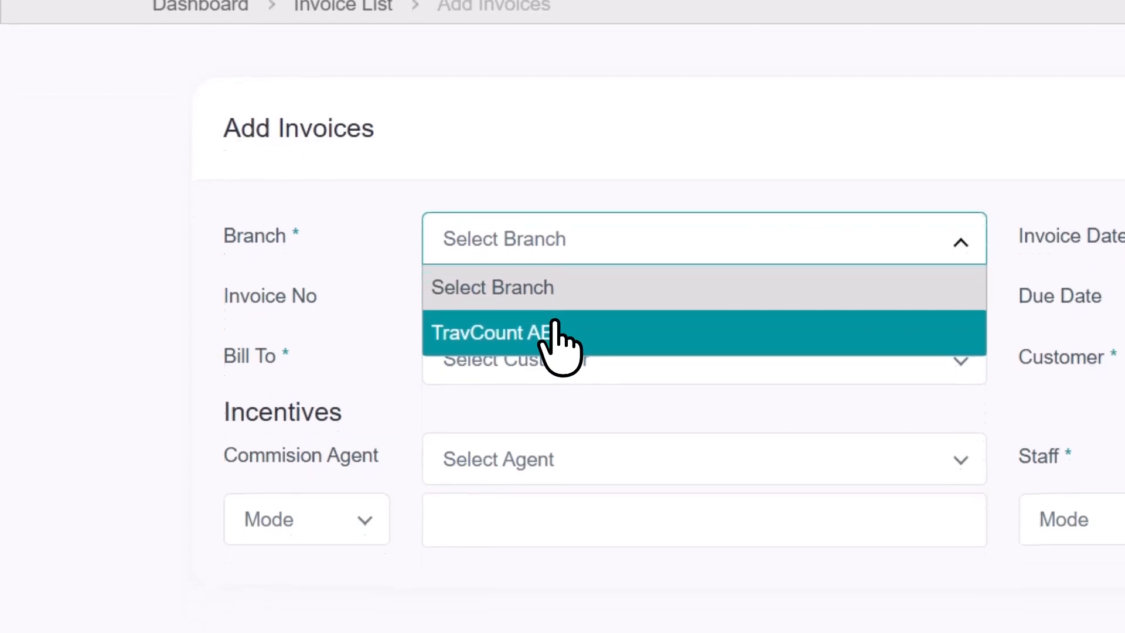
click(554, 331)
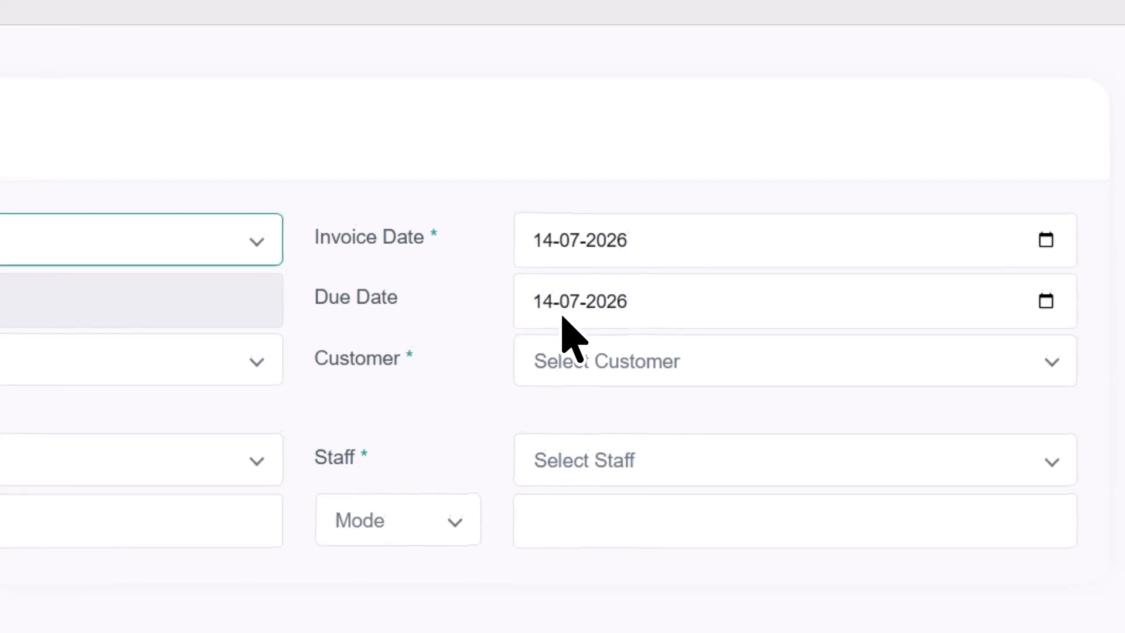
click(543, 245)
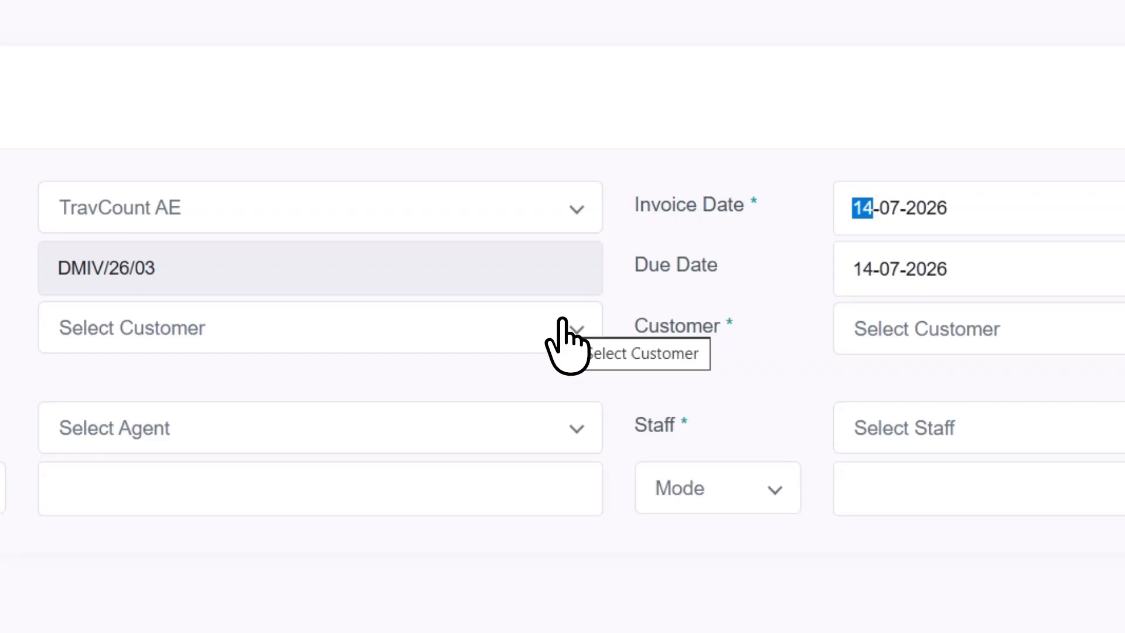
- Try Walk-In as the invoice's Bill To type and change it to Customer
click(561, 329)
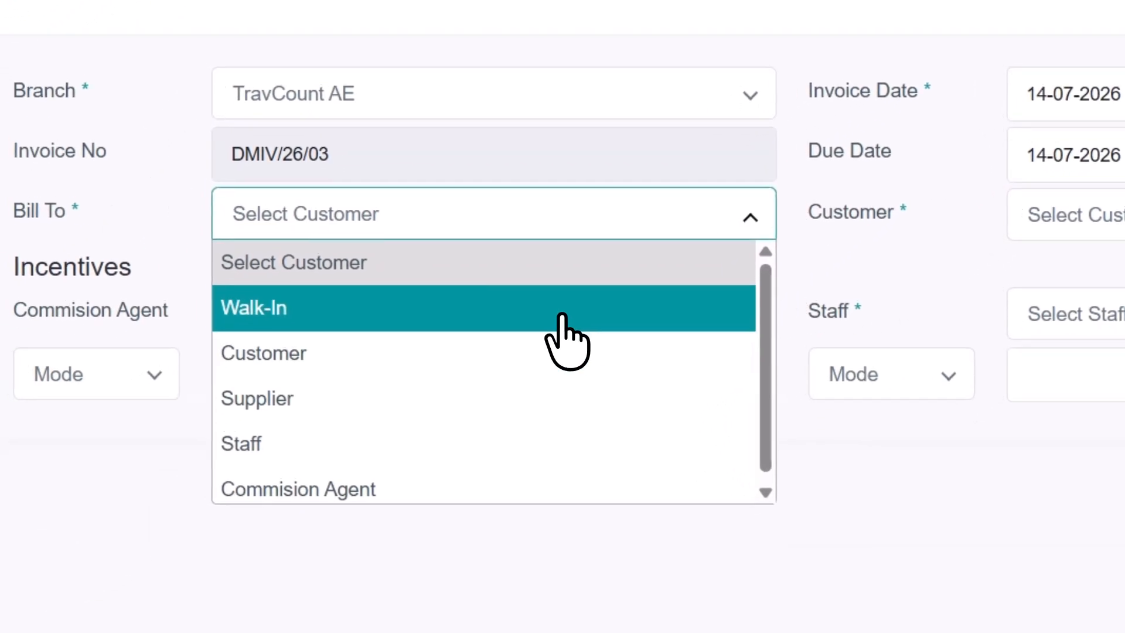
click(561, 329)
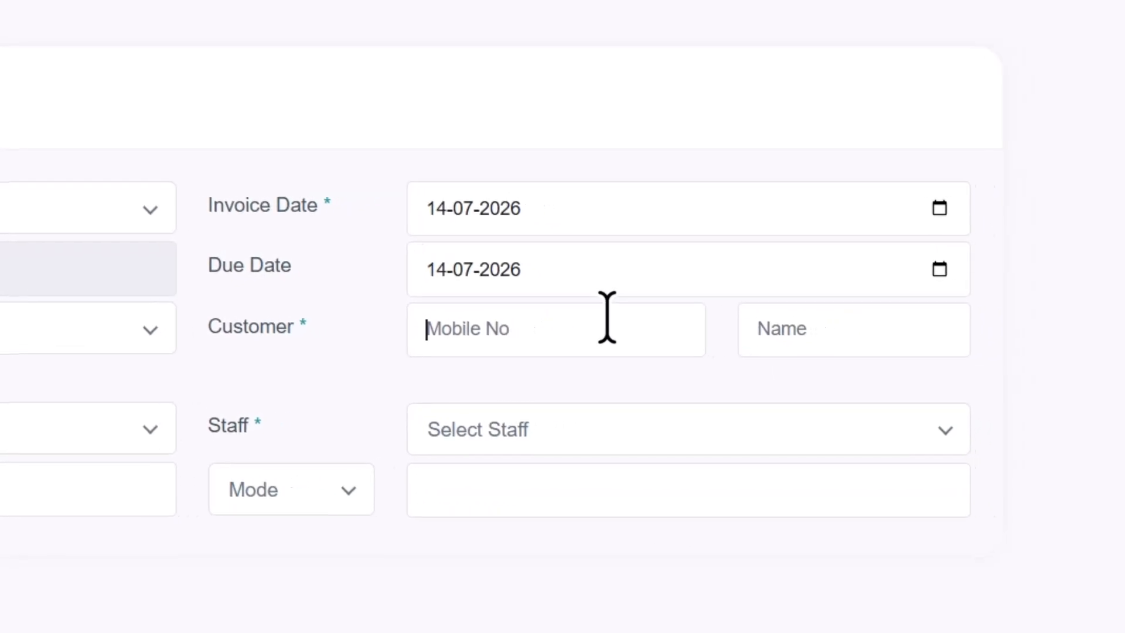
click(545, 296)
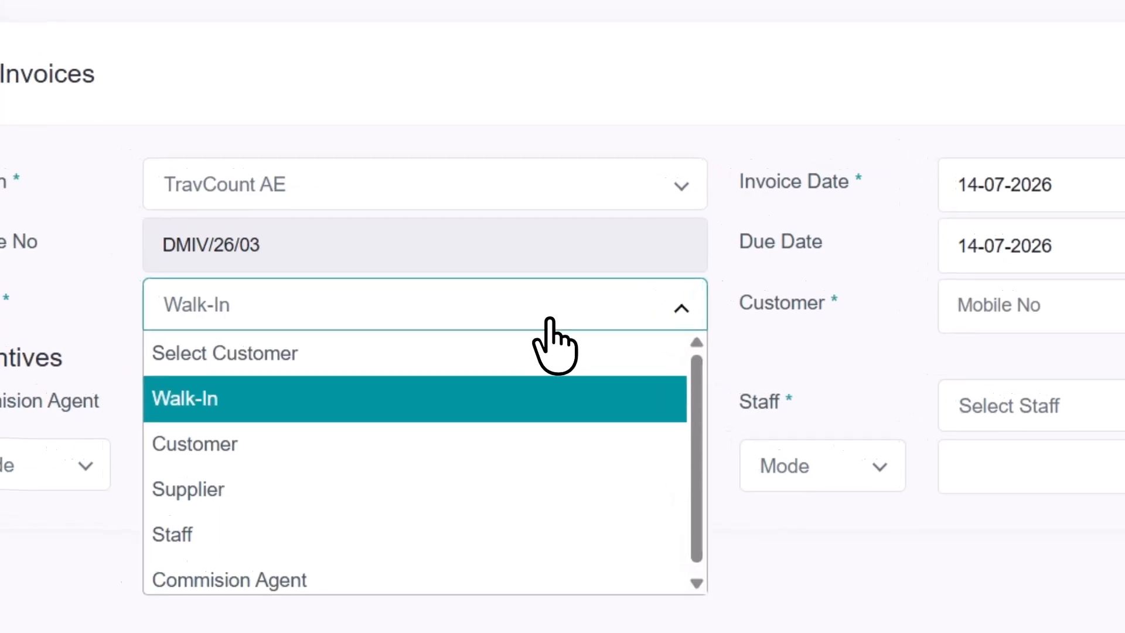
click(372, 413)
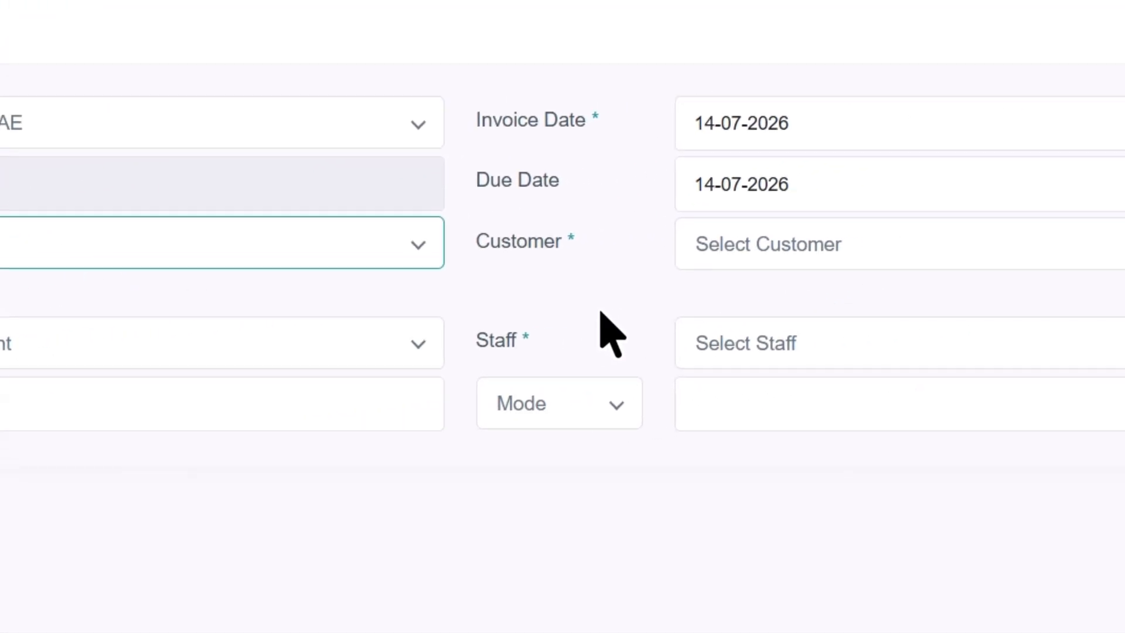
- Choose RYZ Customer as the invoice's customer, opening the new customer form and closing it without saving
click(1113, 192)
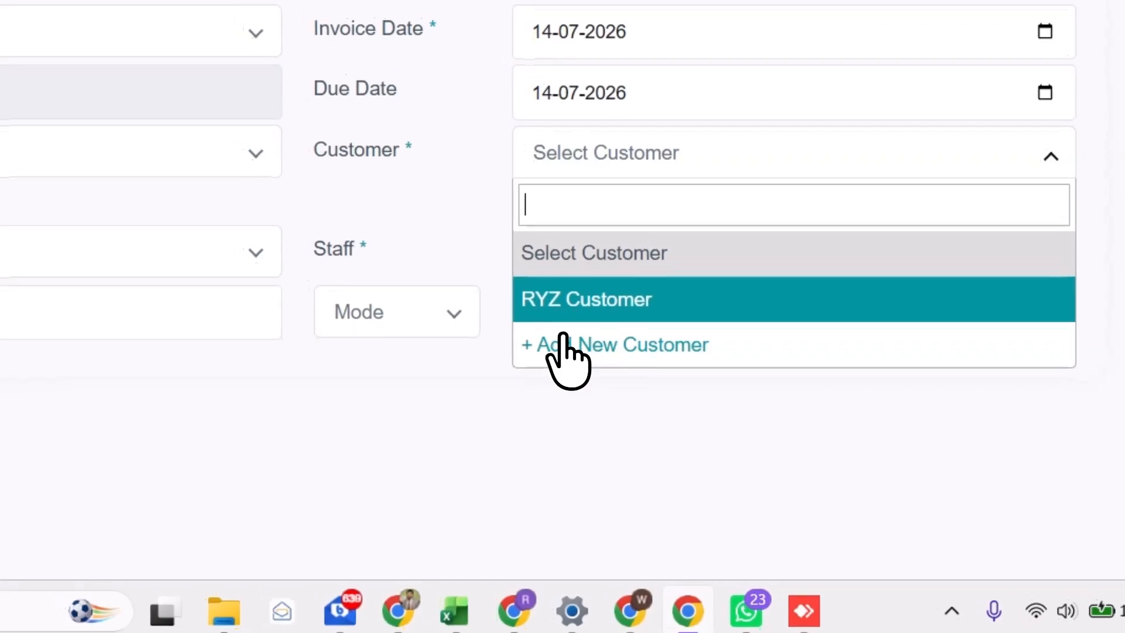
click(563, 343)
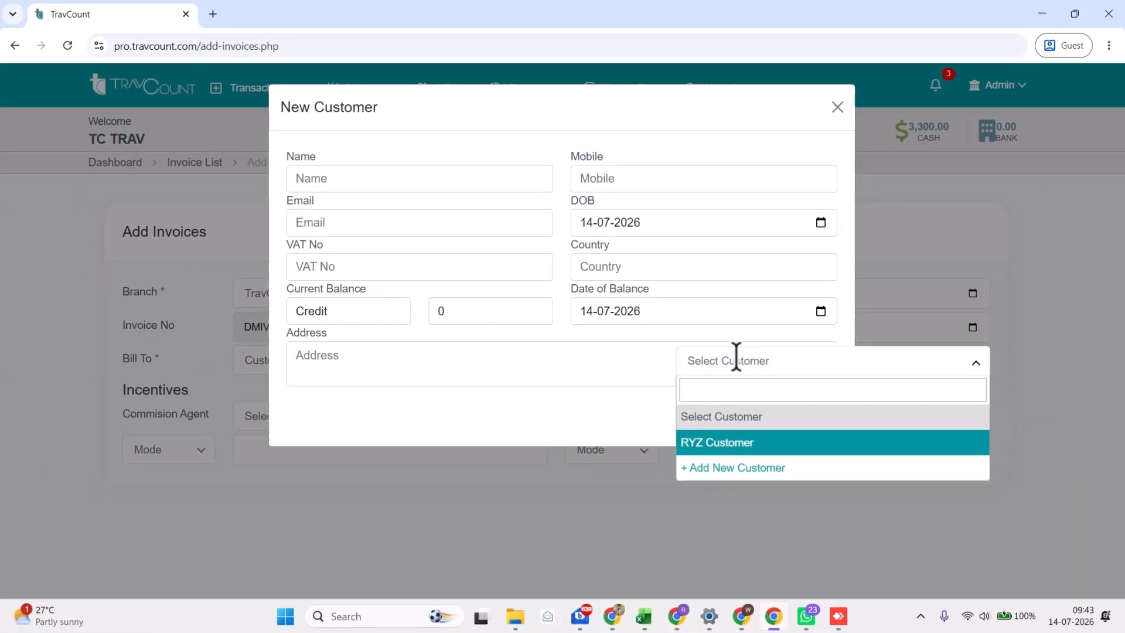
click(760, 443)
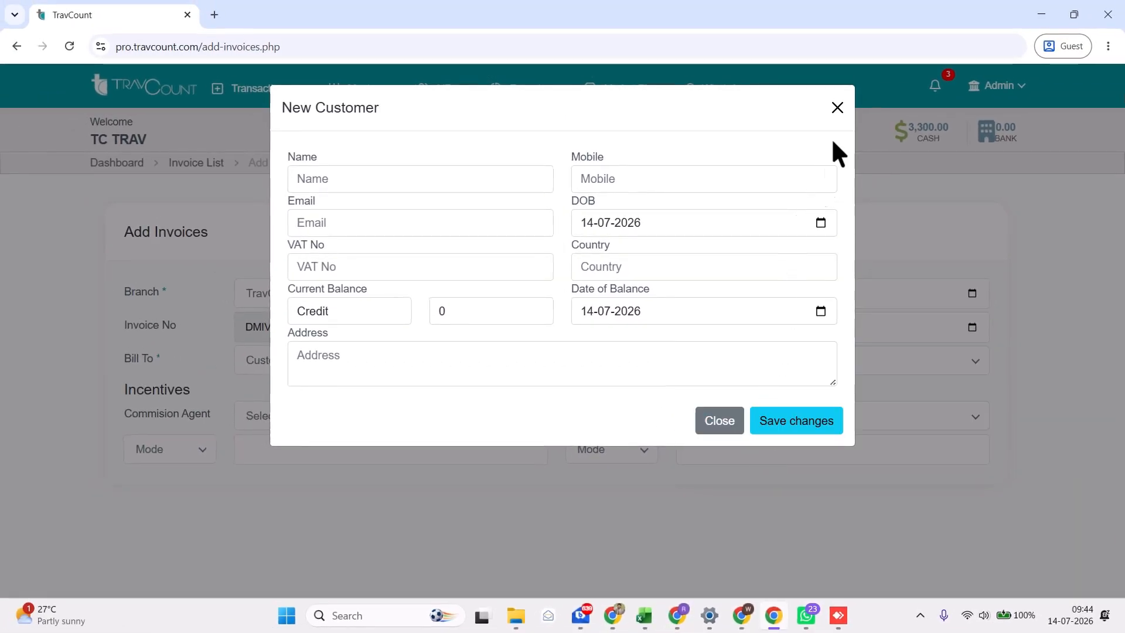
click(837, 107)
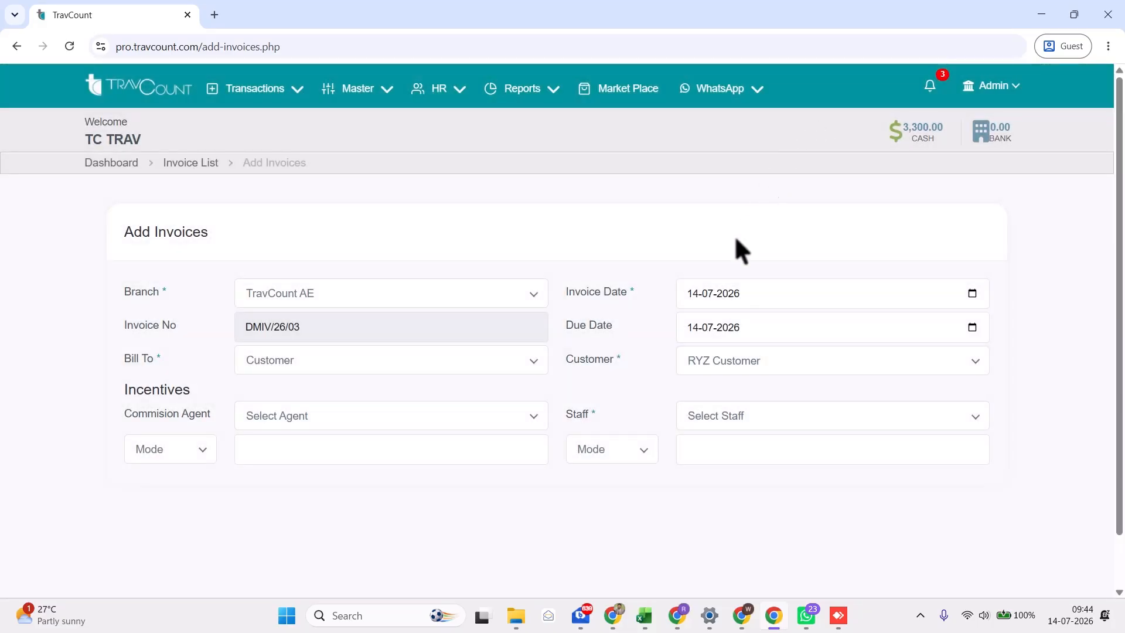
- Check the available commission agents and assign the staff member to the invoice
click(465, 419)
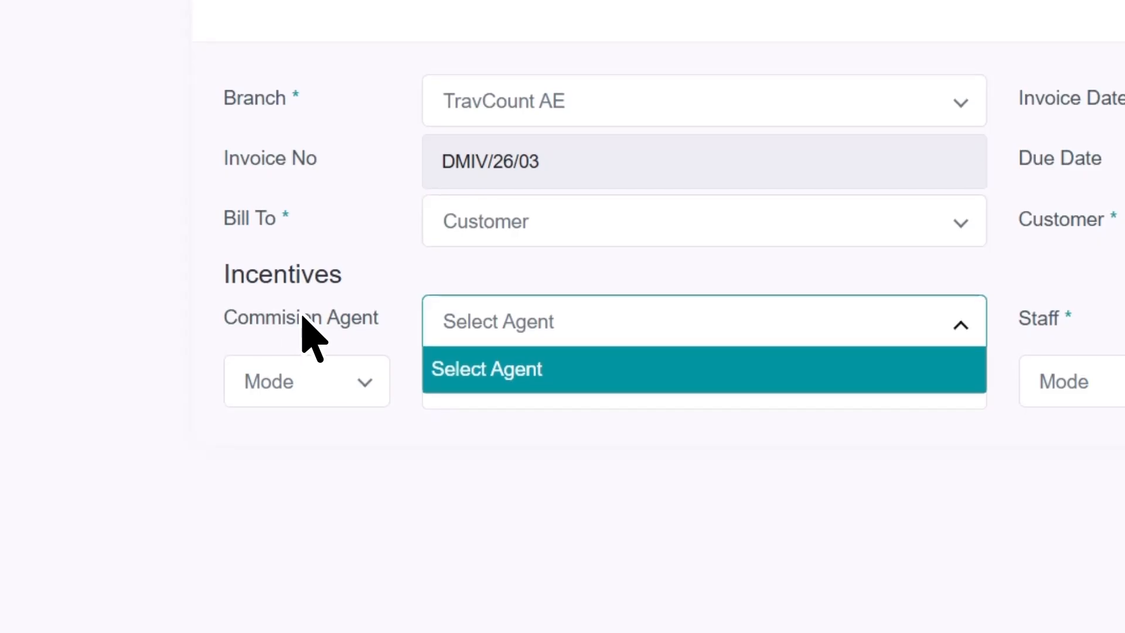
click(356, 300)
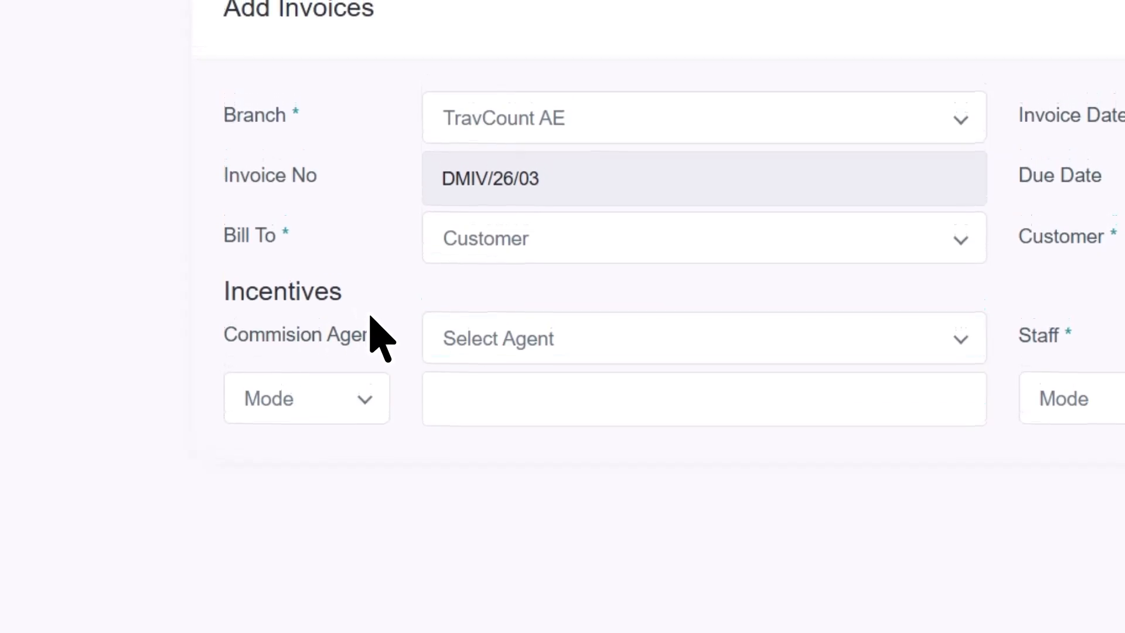
click(637, 324)
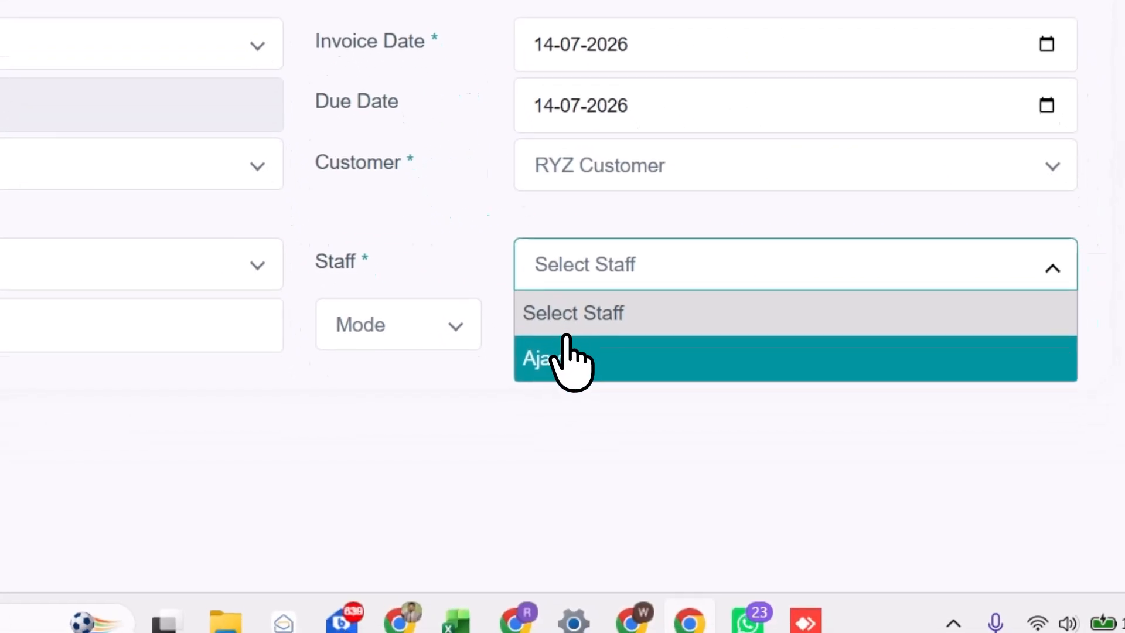
click(651, 411)
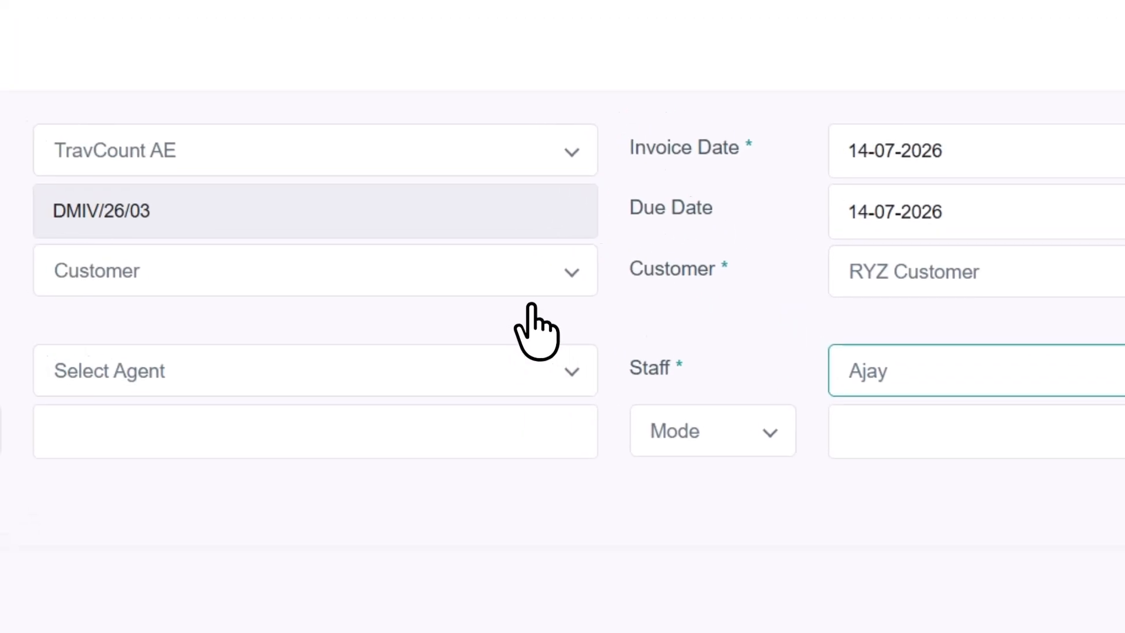
- Review the Bill To options, keep Customer, and continue to the invoice's service entries
click(291, 205)
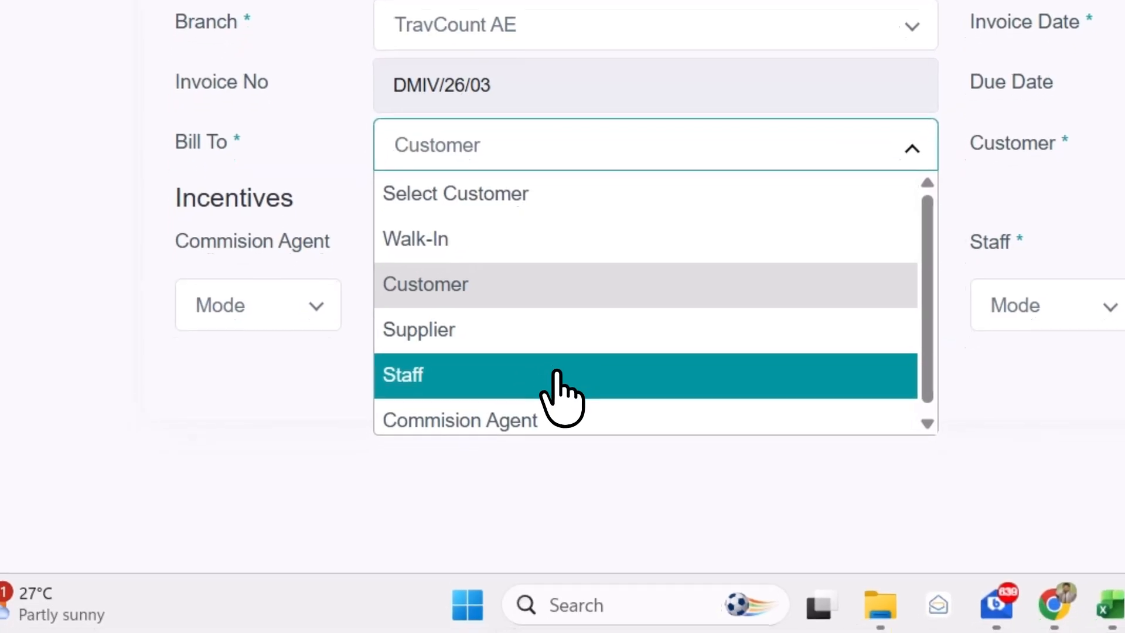
click(587, 419)
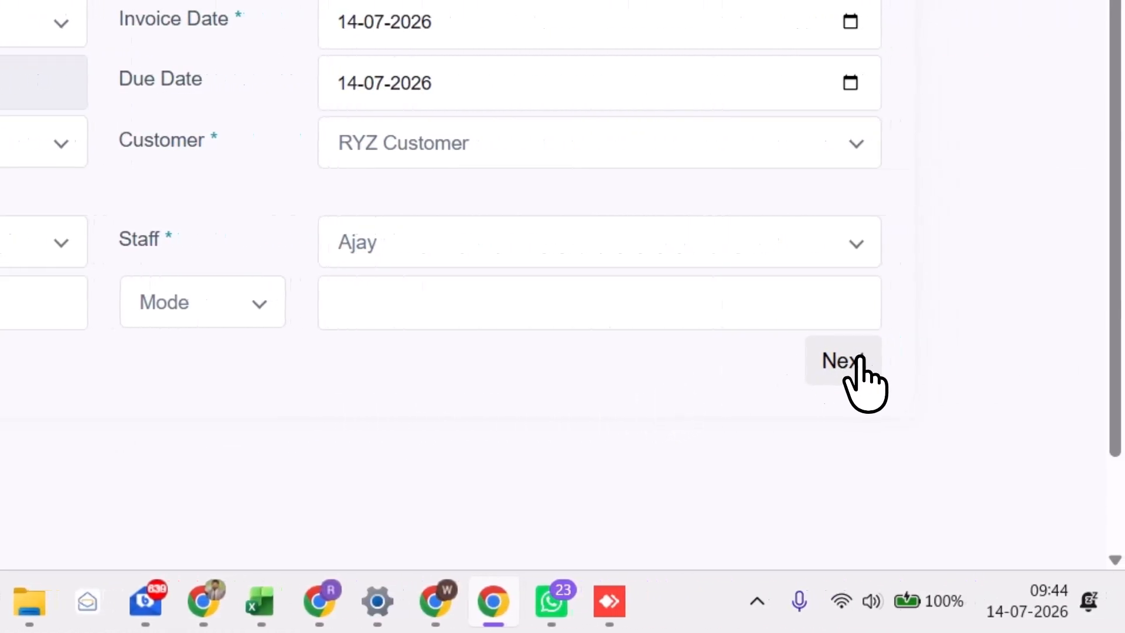
click(858, 358)
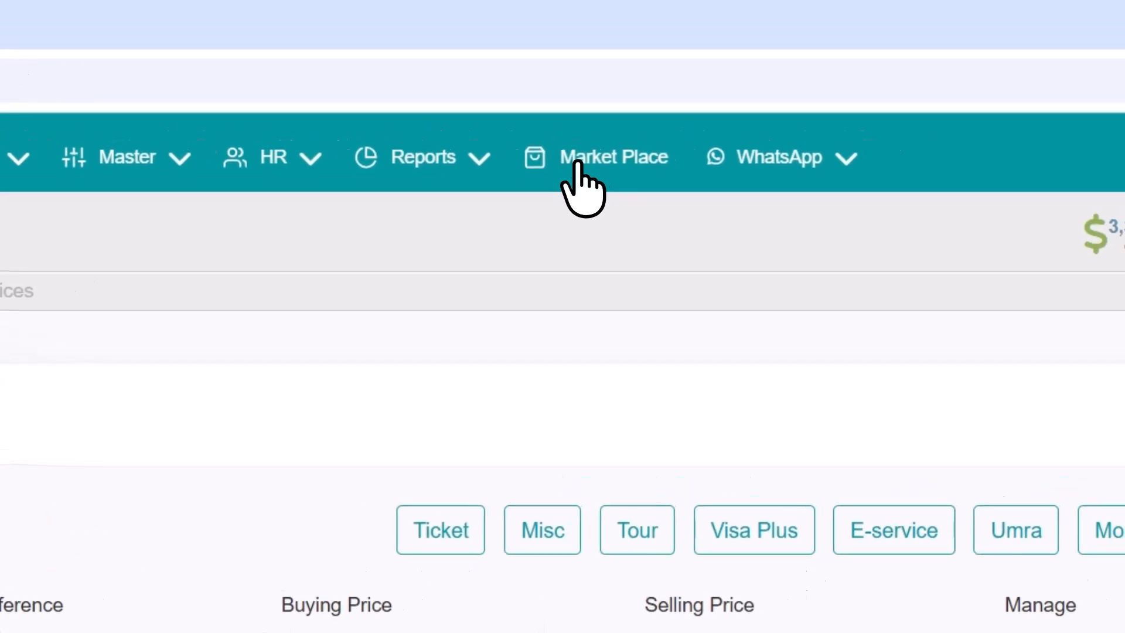
- Return to the dashboard and start adding a new invoice
click(562, 161)
click(331, 167)
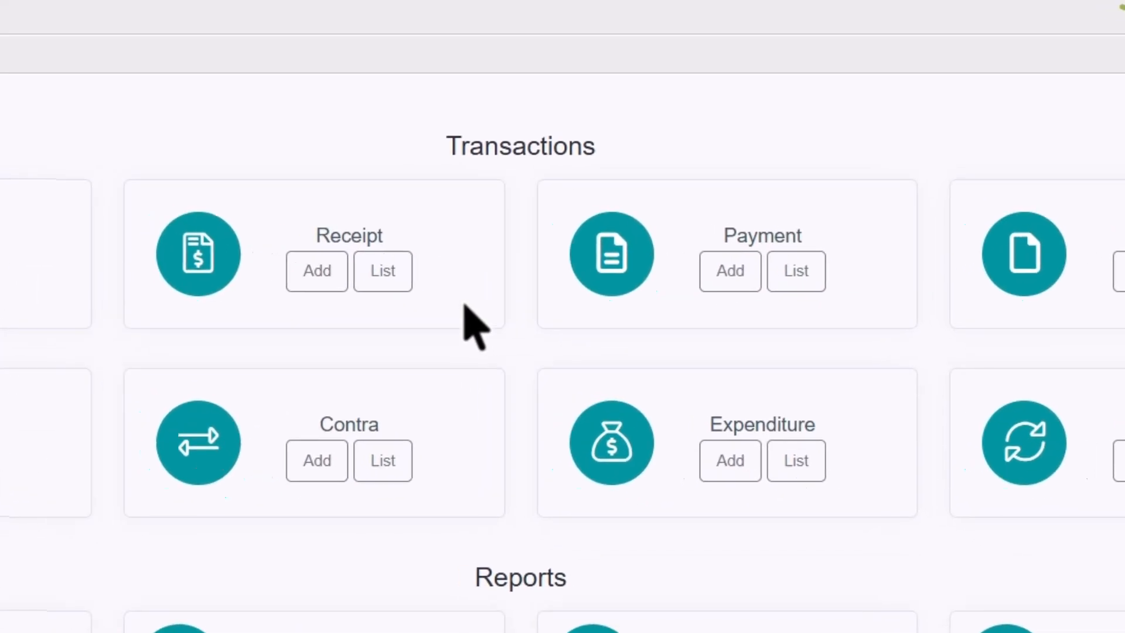
click(356, 486)
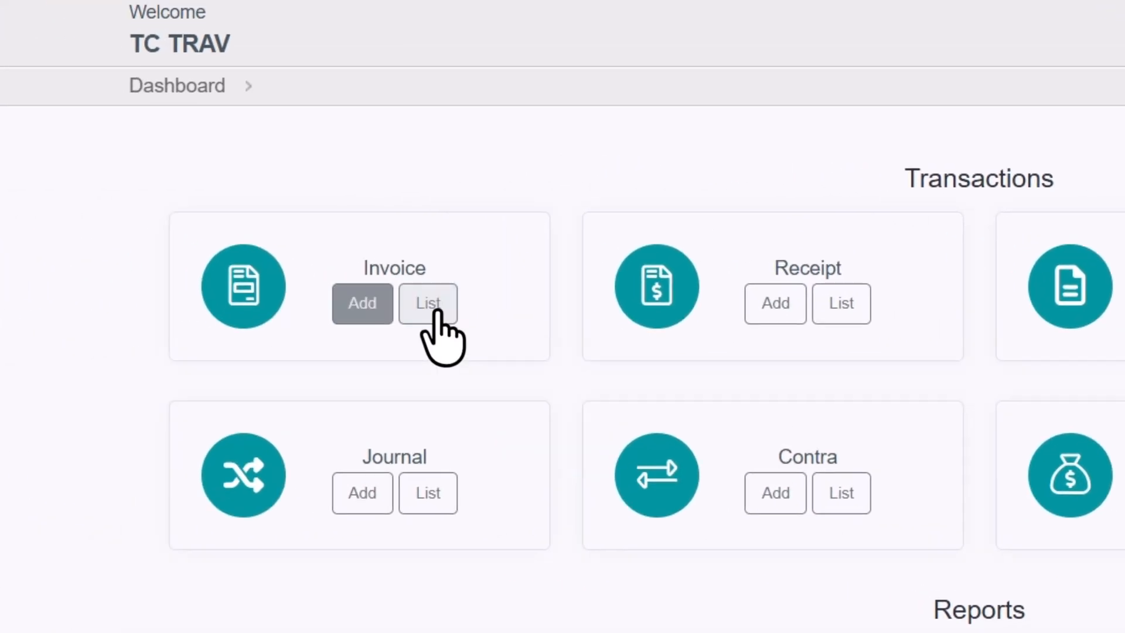
- Set the invoice's branch to TravCount AE and bill it to the customer RYZ Customer
click(527, 311)
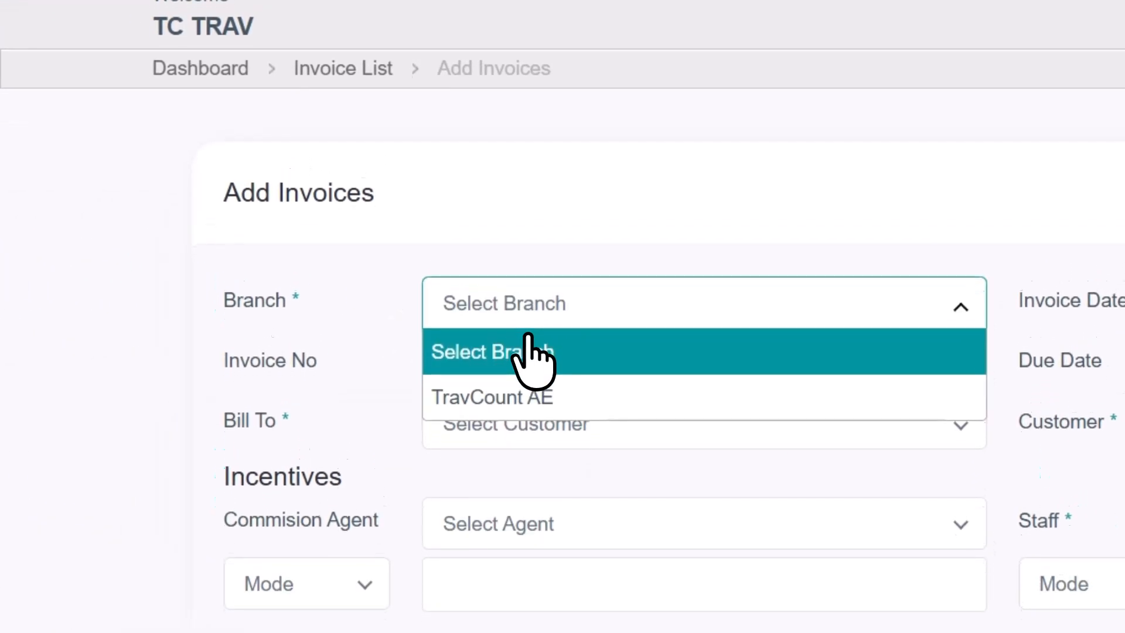
click(527, 394)
click(562, 421)
click(516, 474)
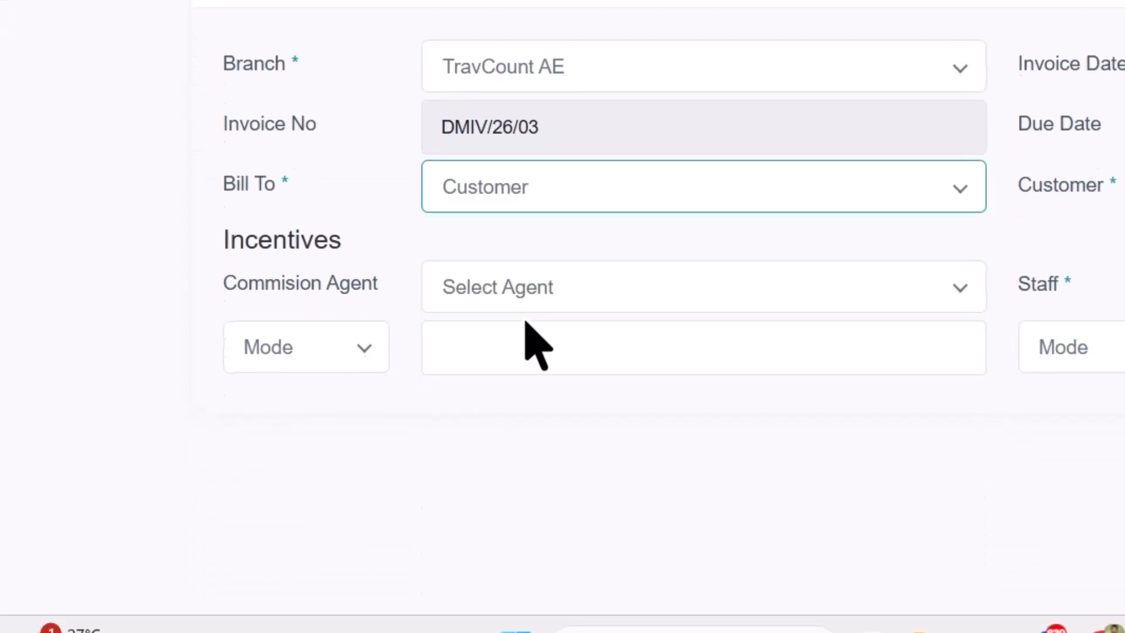
click(580, 257)
click(556, 394)
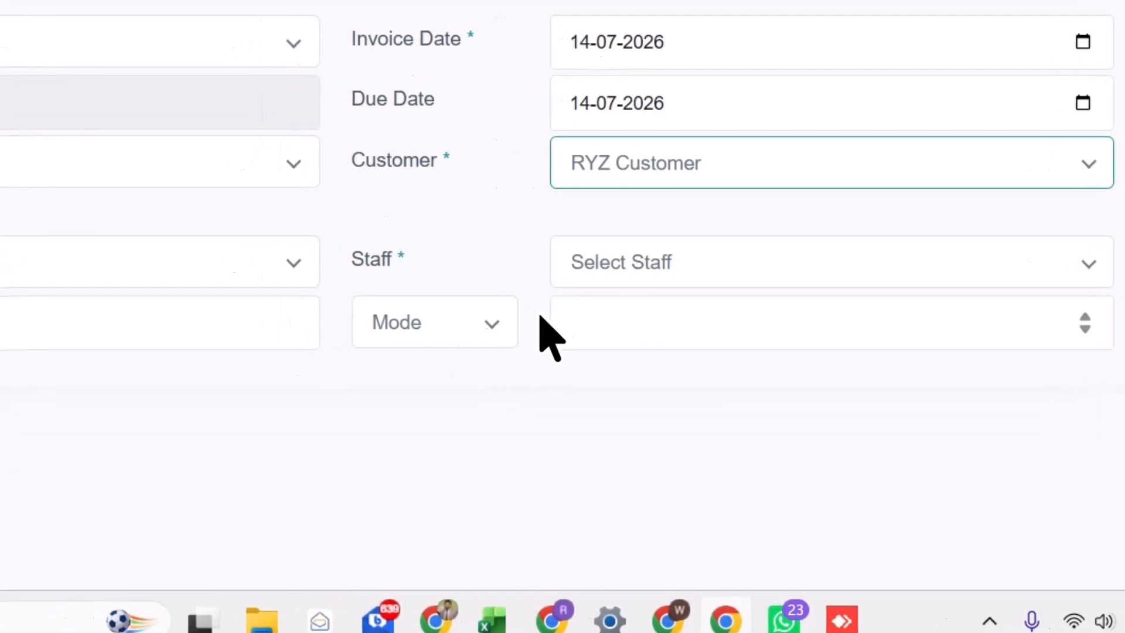
- Assign the staff member to the invoice and continue to the service entries
click(545, 345)
click(562, 433)
click(963, 366)
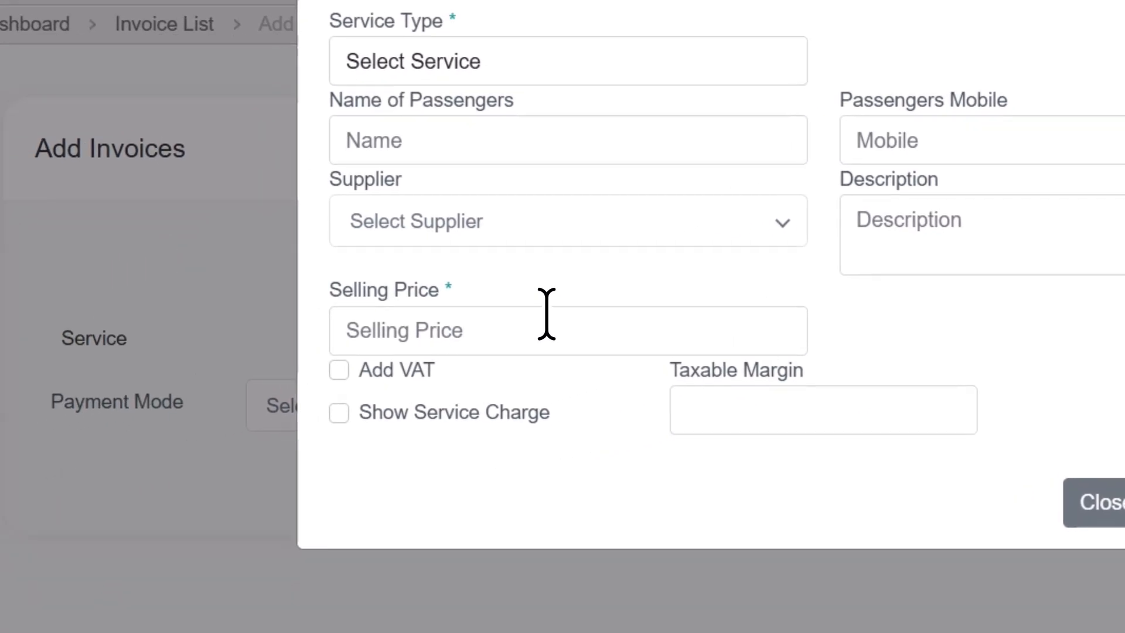
- Set the ticket invoice's service type to Flight and its sector to DXB/LHR
click(561, 296)
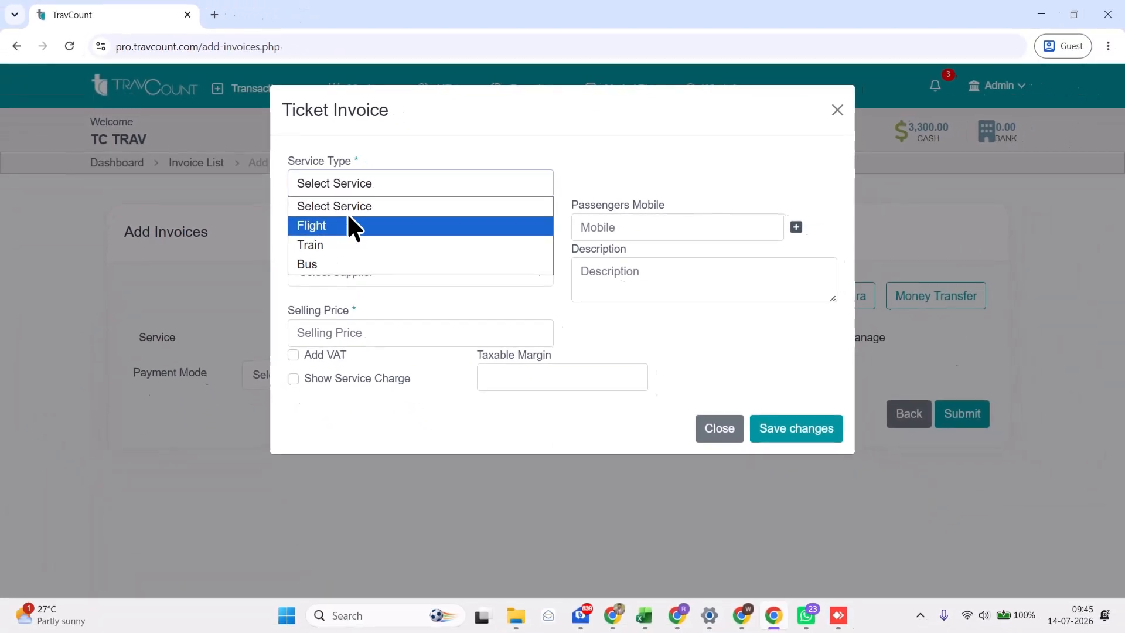
click(348, 218)
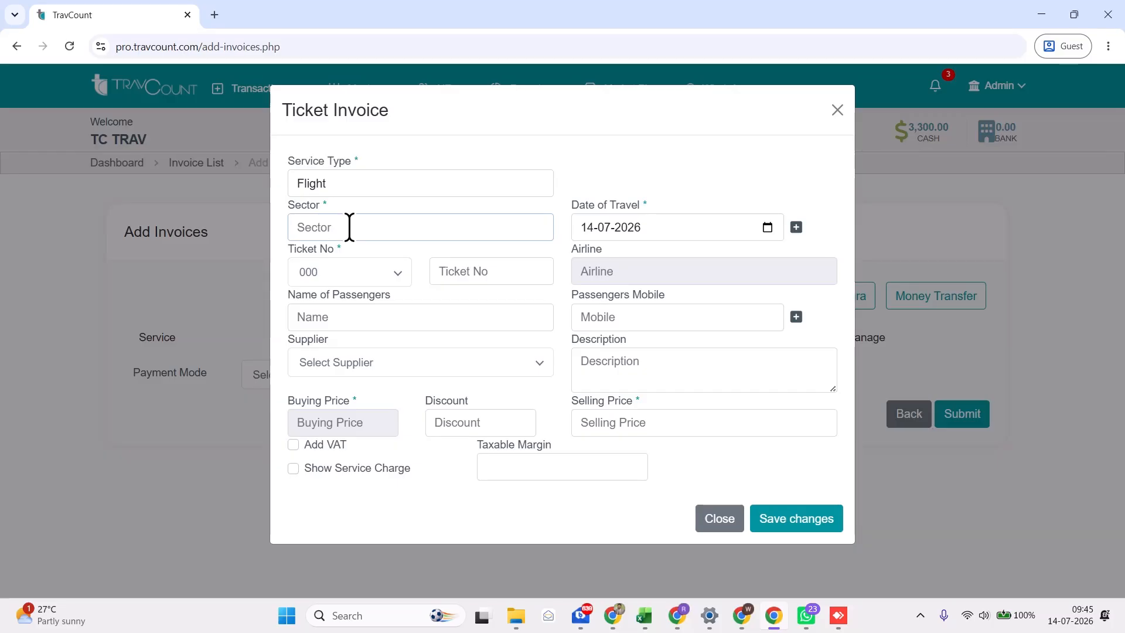
click(349, 227)
text(DXB/LHR)
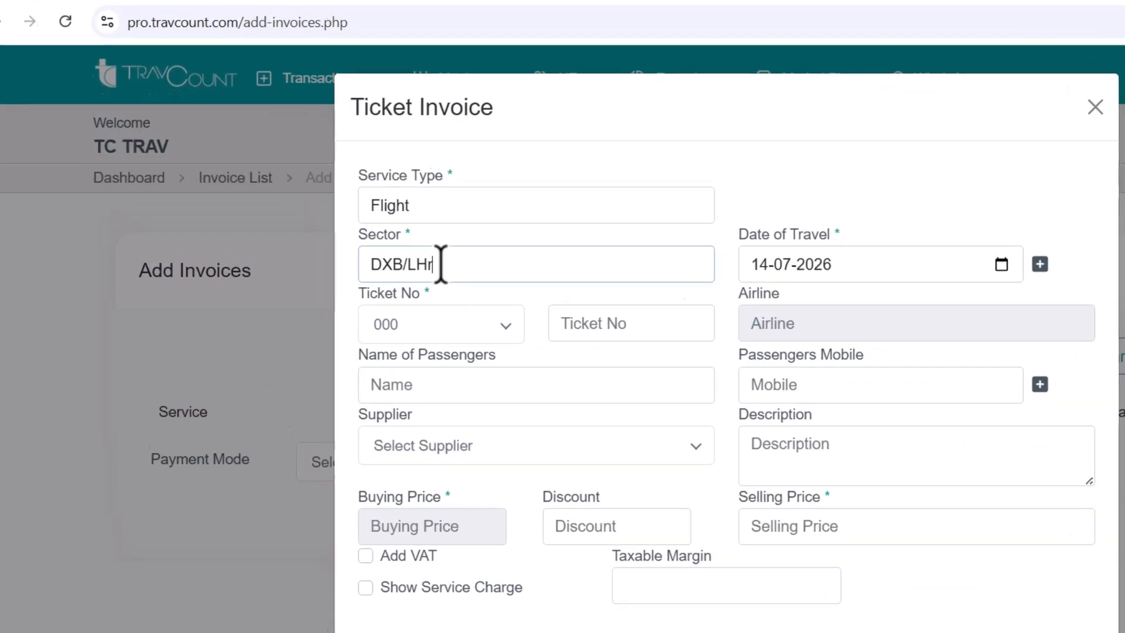
- Set the travel date to 18-07-2026 and enter the ticket number with airline code 176
key(Tab)
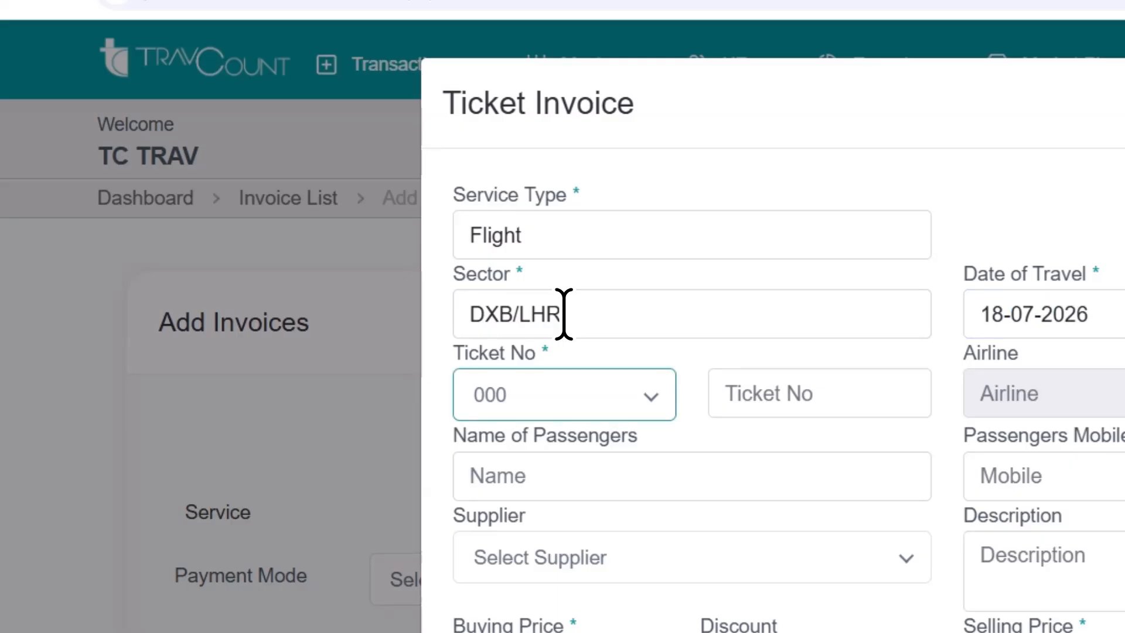
key(Return)
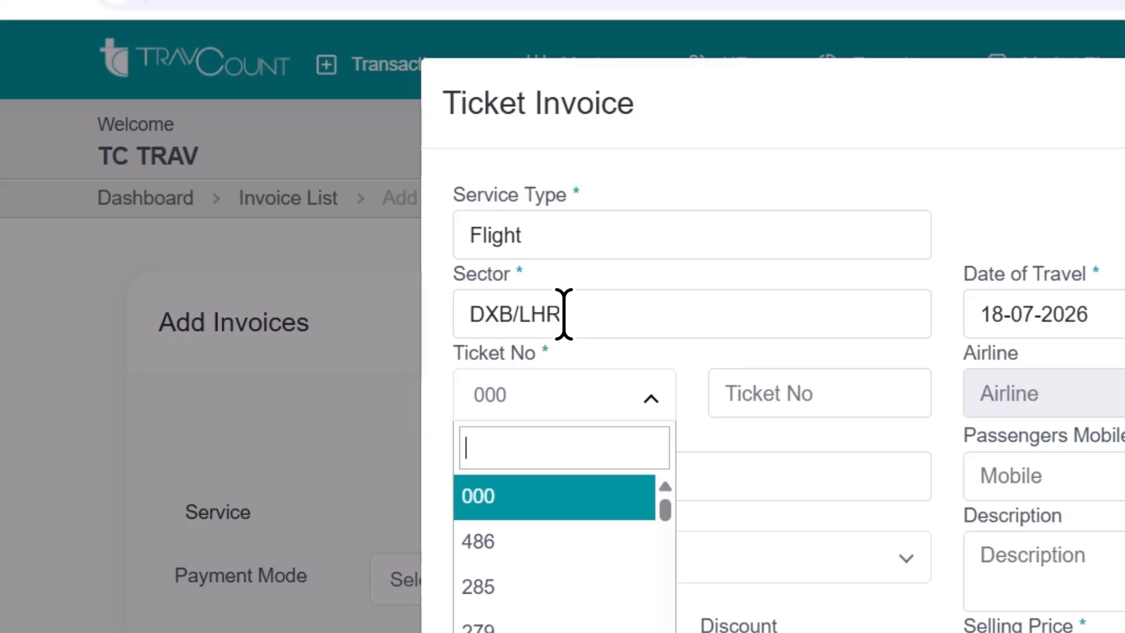
text(17)
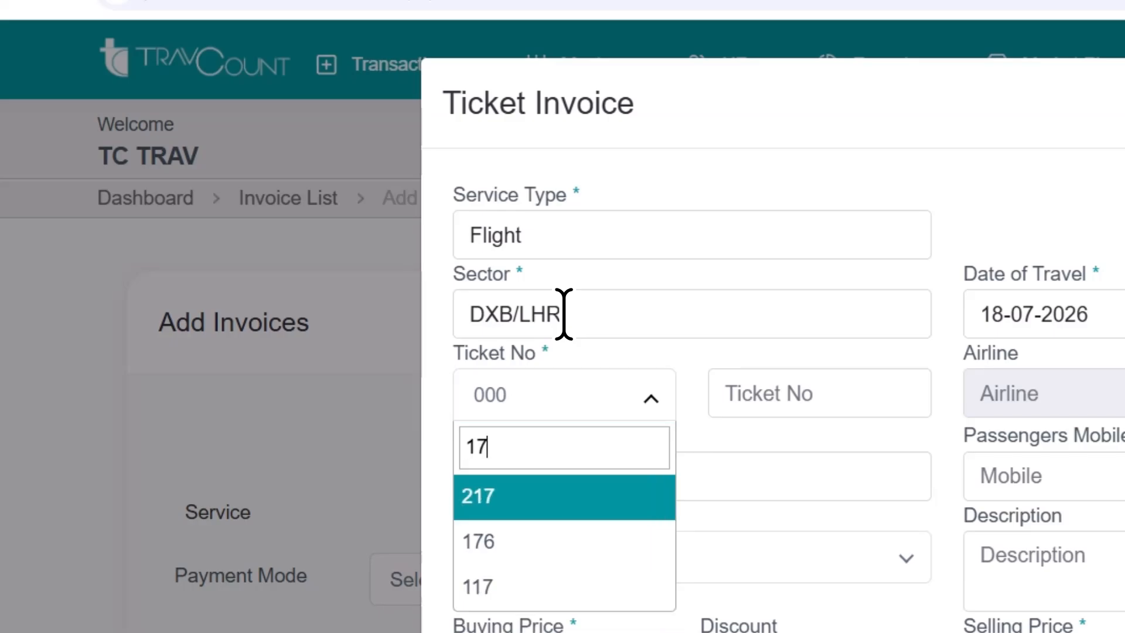
text(6)
key(Return)
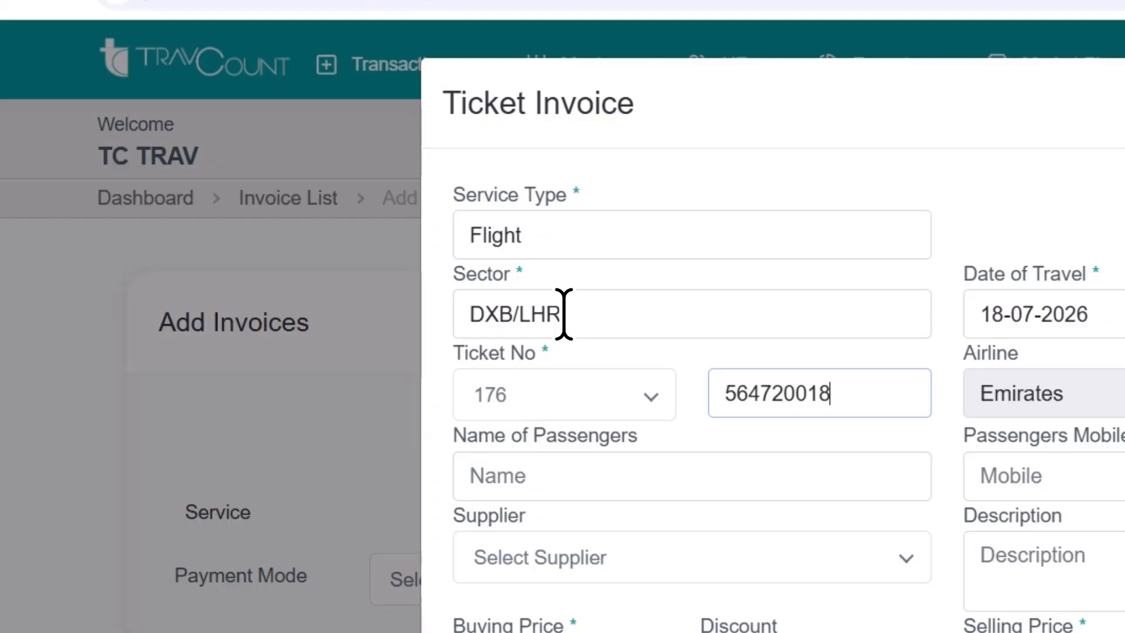
- Append a slash to the DXB/LHR sector, and add and remove an extra date of travel
text(/)
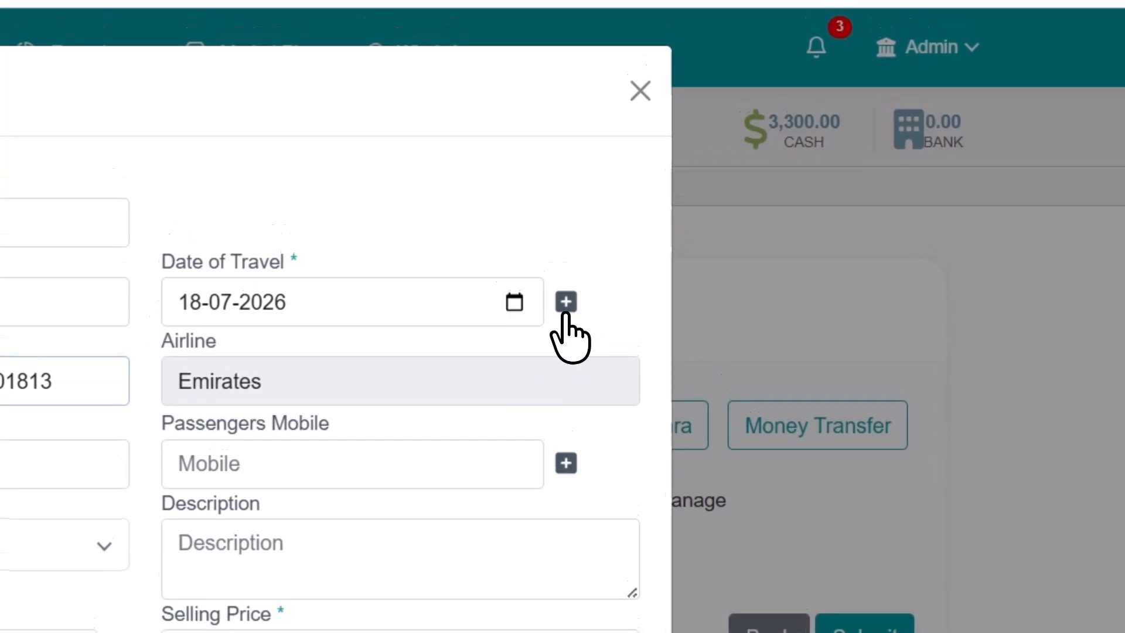
click(566, 303)
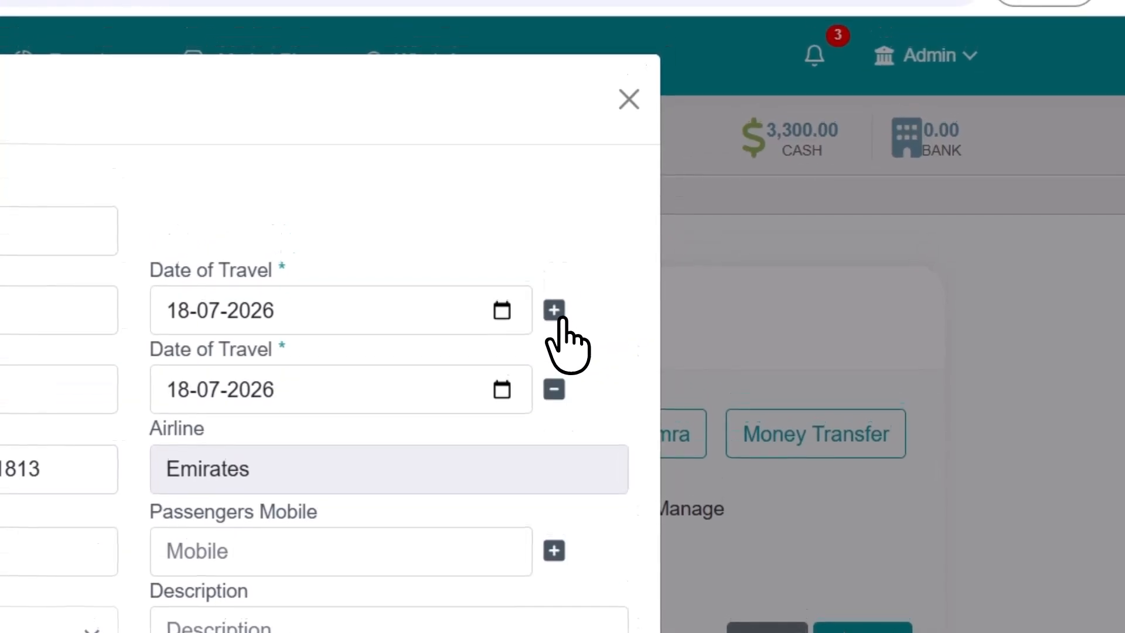
click(552, 388)
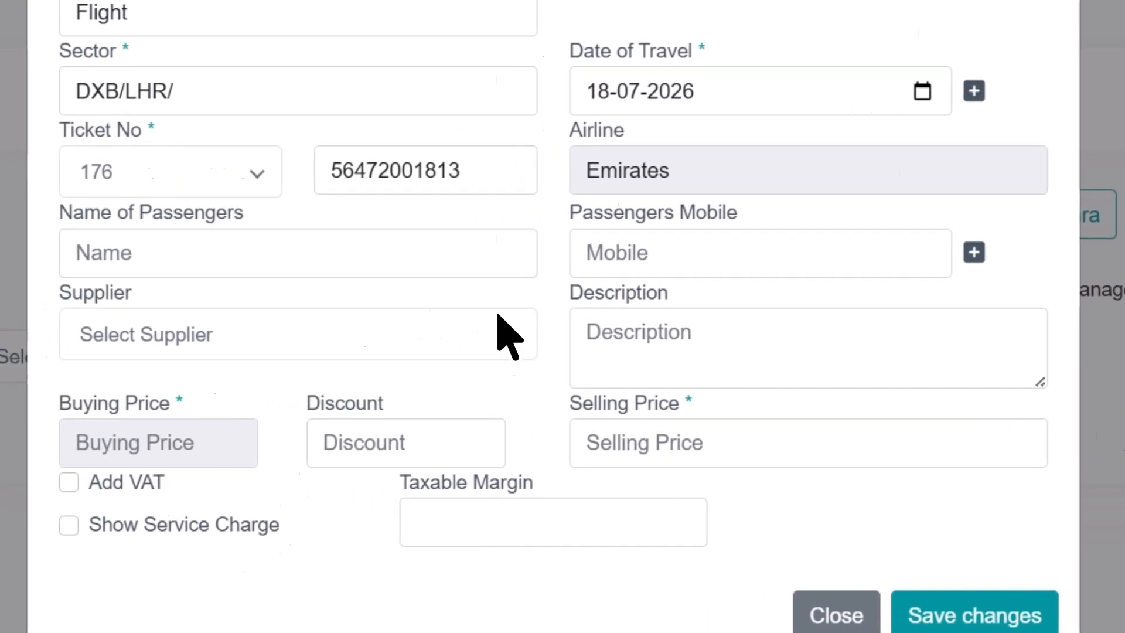
- Enter the passenger's name and mobile number for the flight ticket, and choose XYZ Supplier as its supplier
click(88, 295)
text(ray)
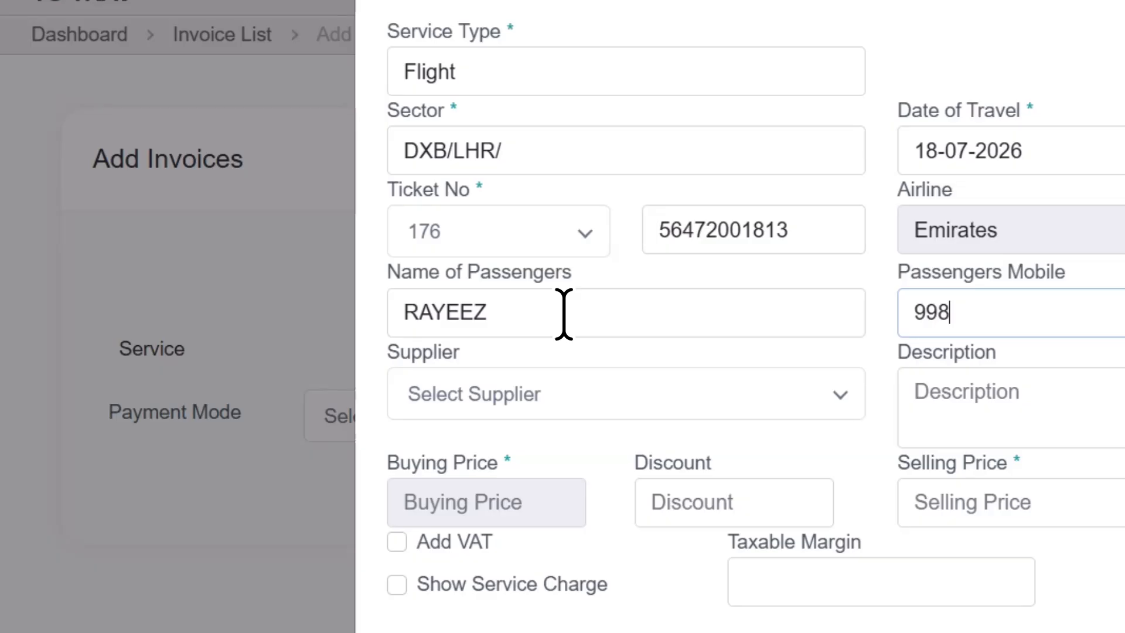
click(568, 403)
click(533, 539)
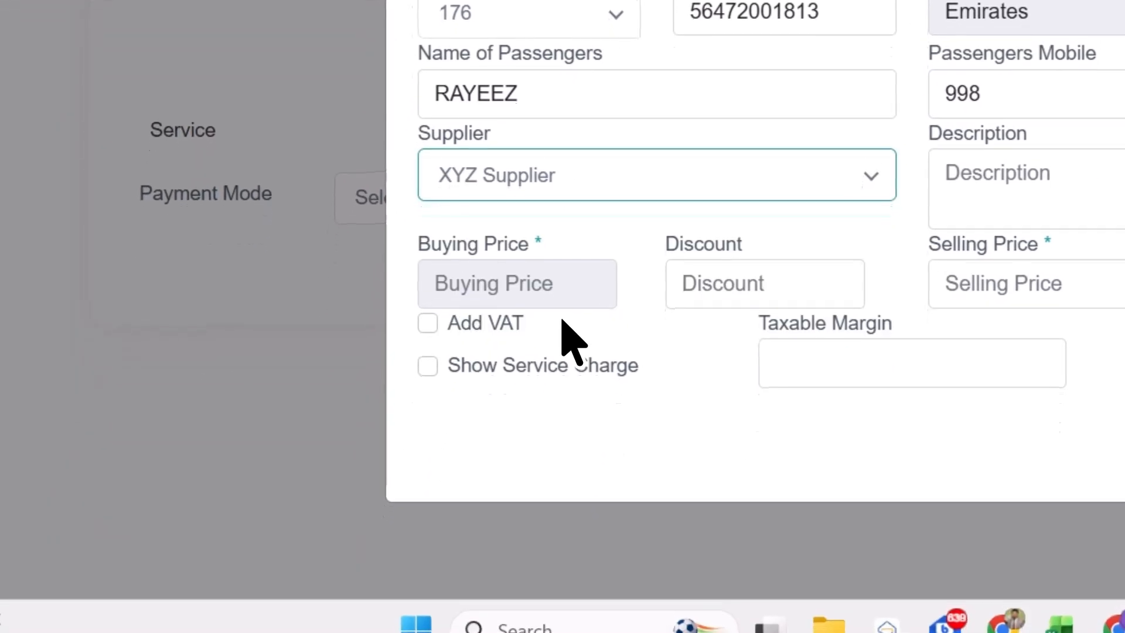
- Set the flight ticket's buying price to 2300 in the price breakdown and save it
click(538, 293)
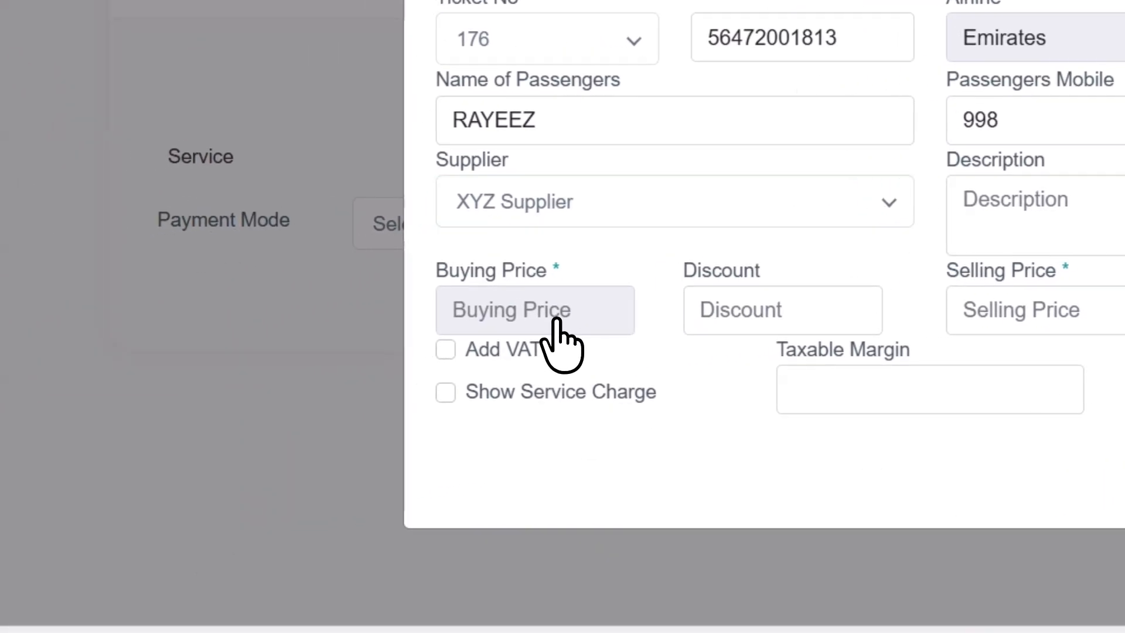
click(555, 320)
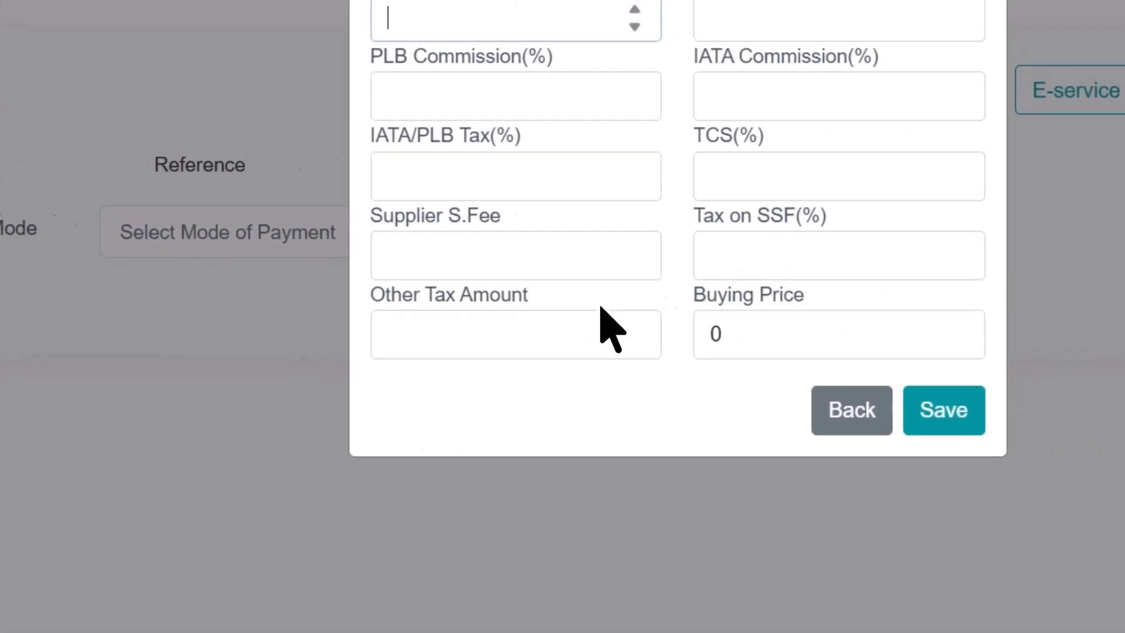
click(668, 335)
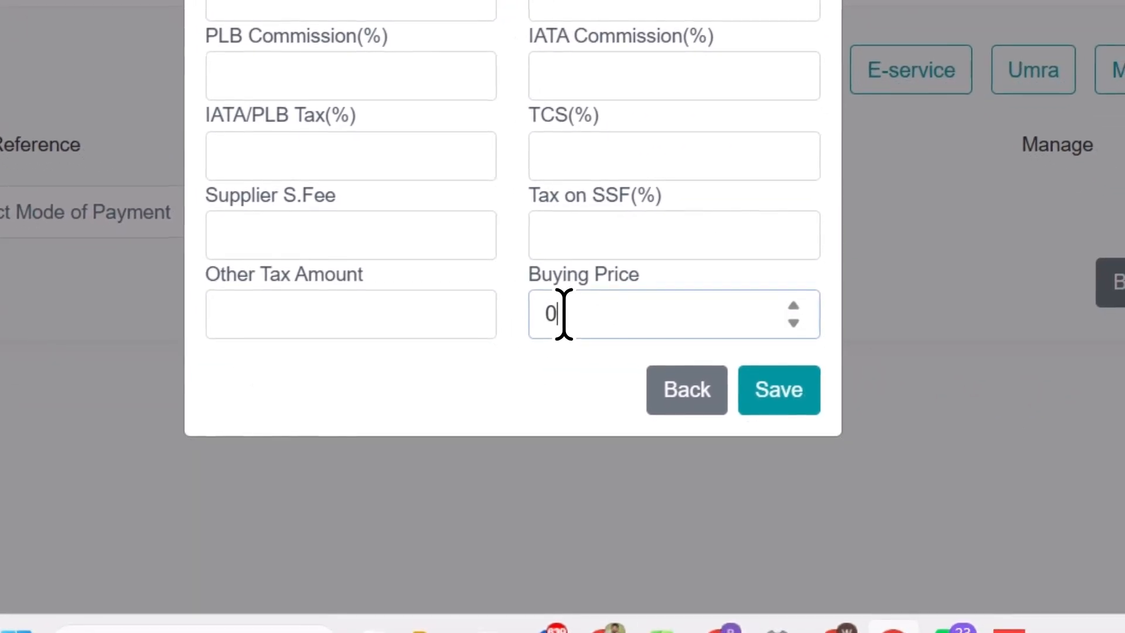
key(BackSpace)
text(1)
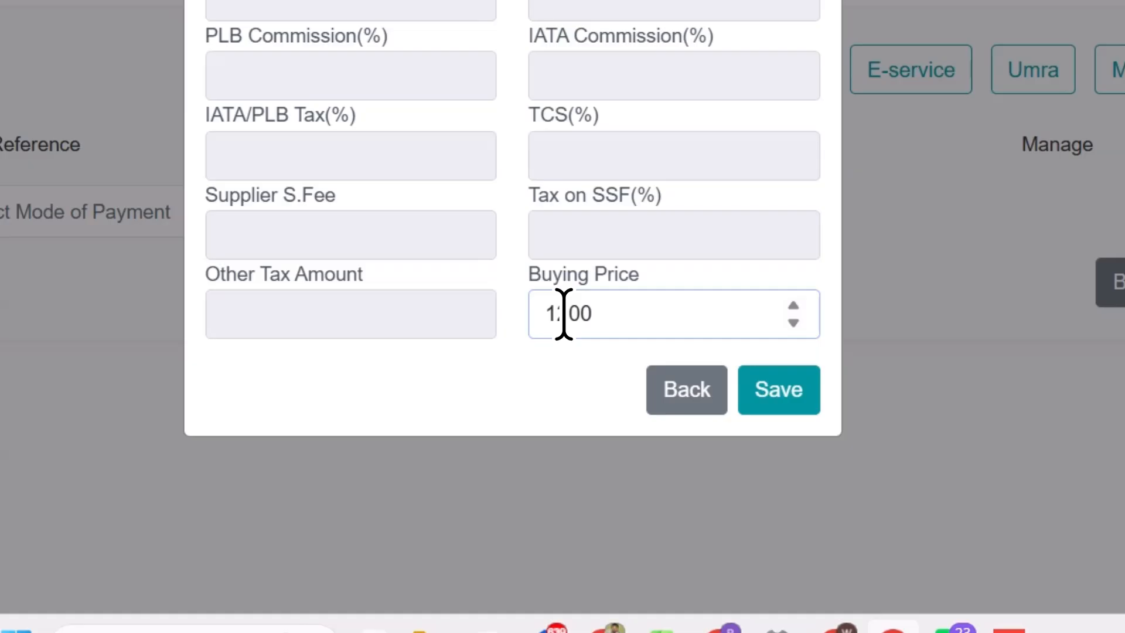
key(BackSpace)
text(2300)
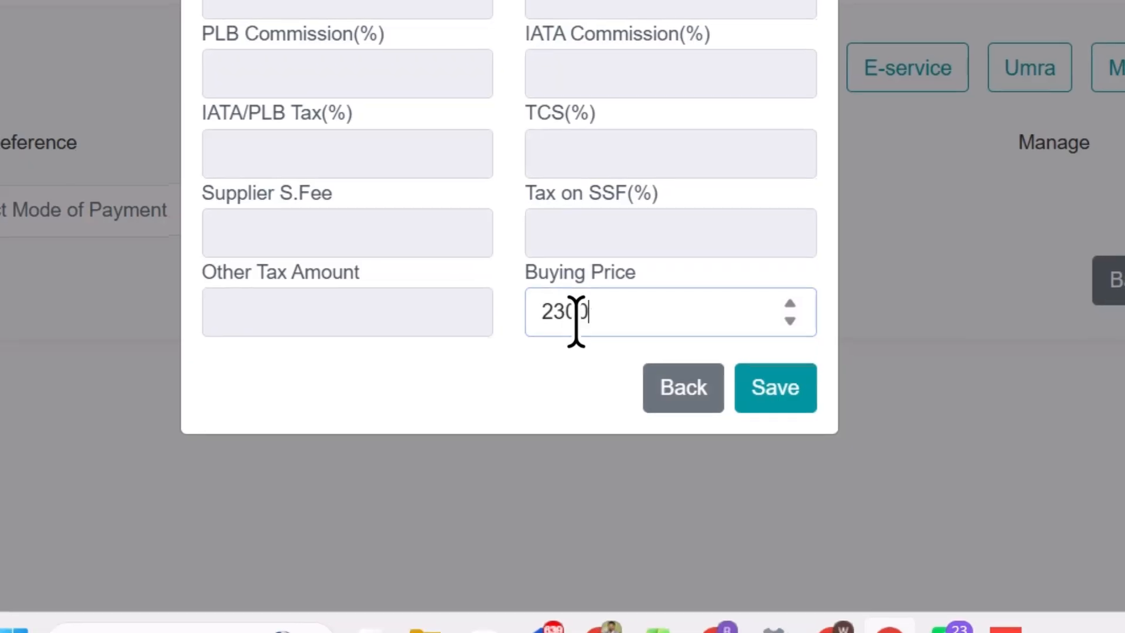
click(778, 389)
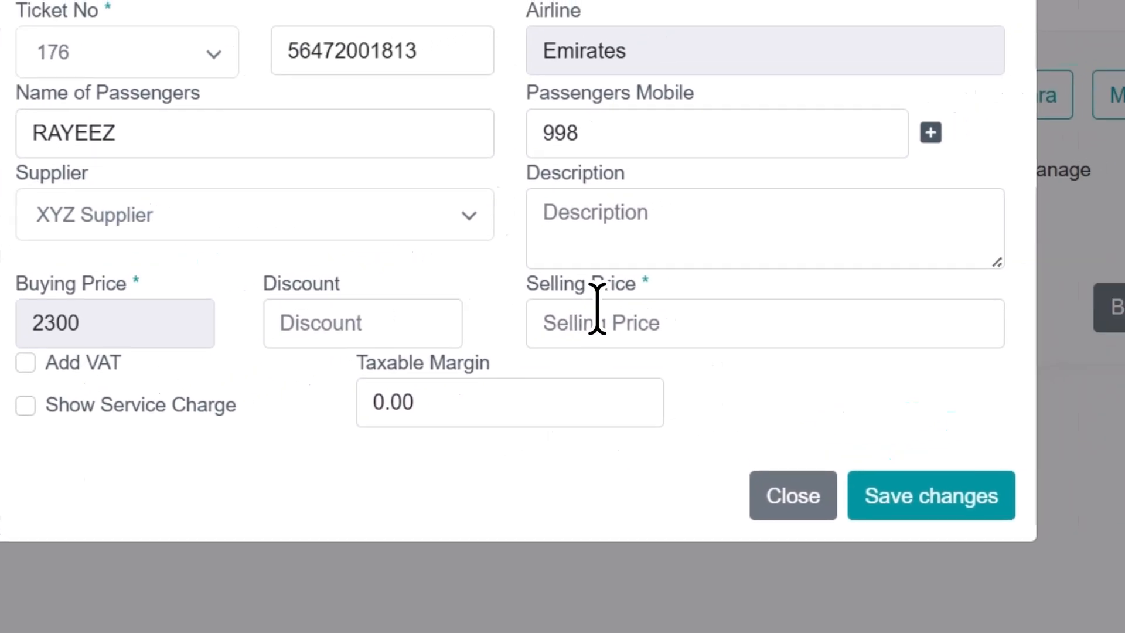
- Set the flight ticket's selling price to 2600 and add VAT at 5%
click(690, 251)
text(2600)
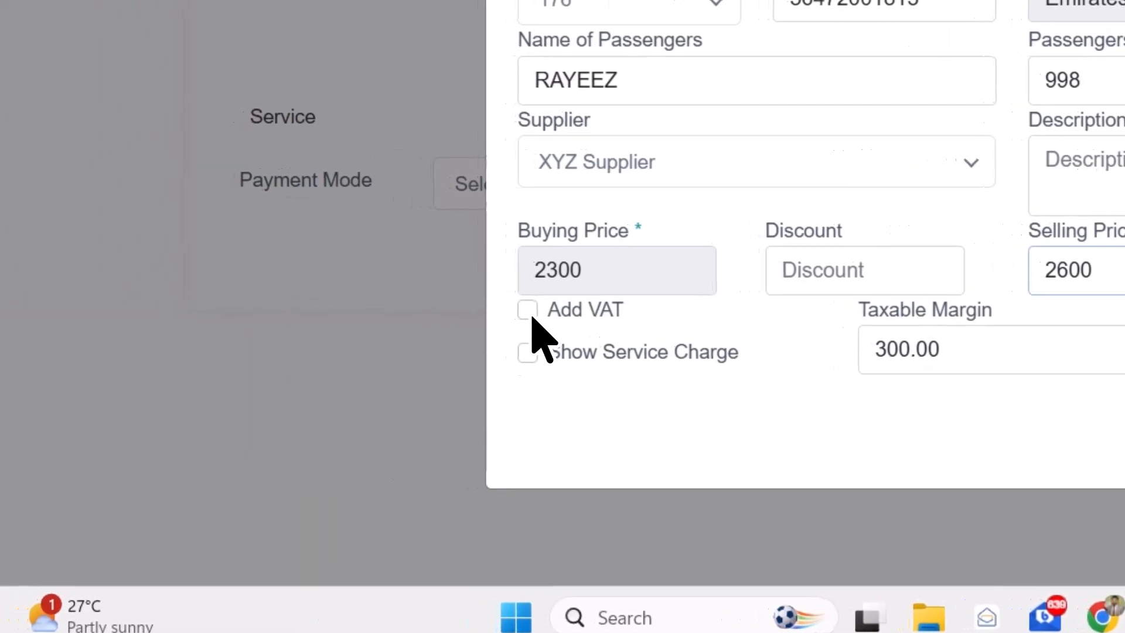
click(530, 314)
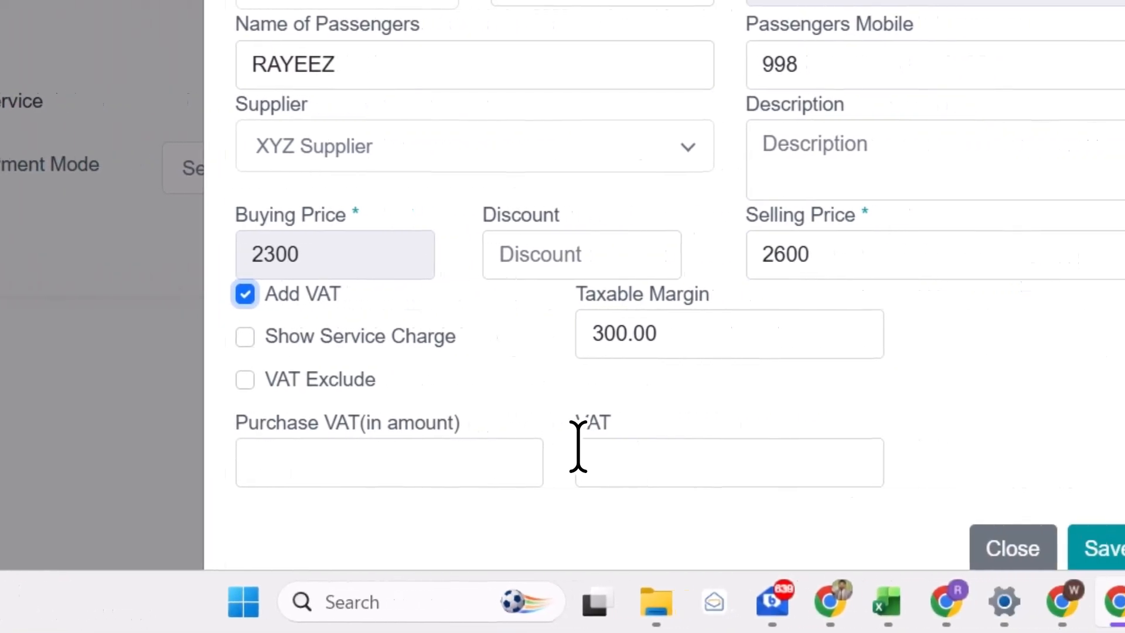
click(596, 447)
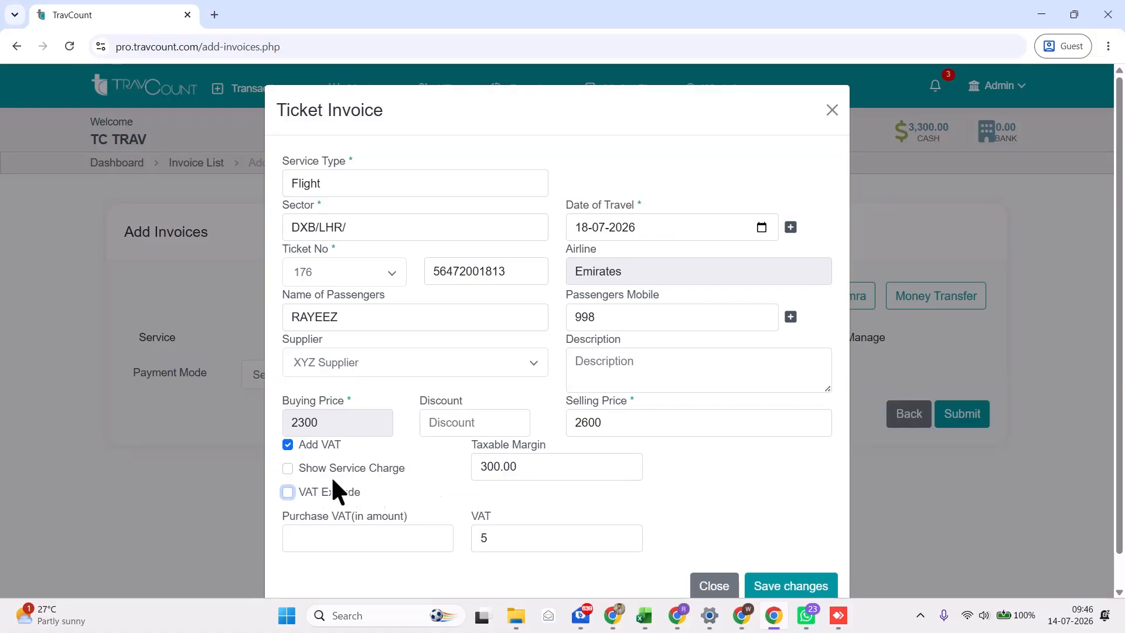
- Try the Show Service Charge option, leave it switched off, and save the flight ticket entry
click(287, 467)
scroll(400, 487, down, 1)
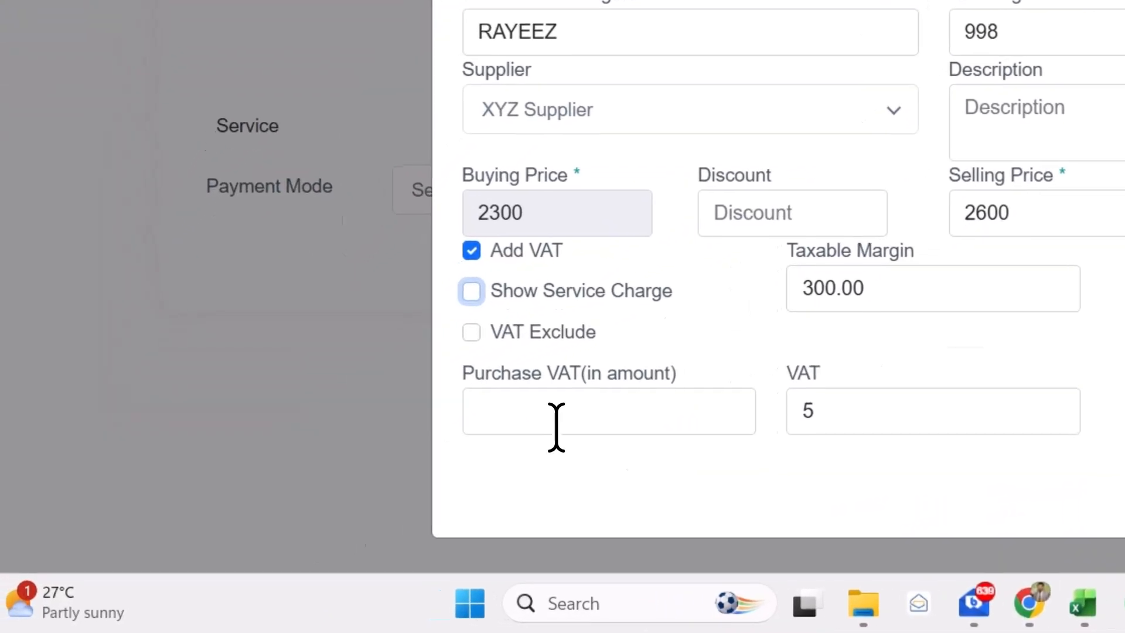
click(321, 508)
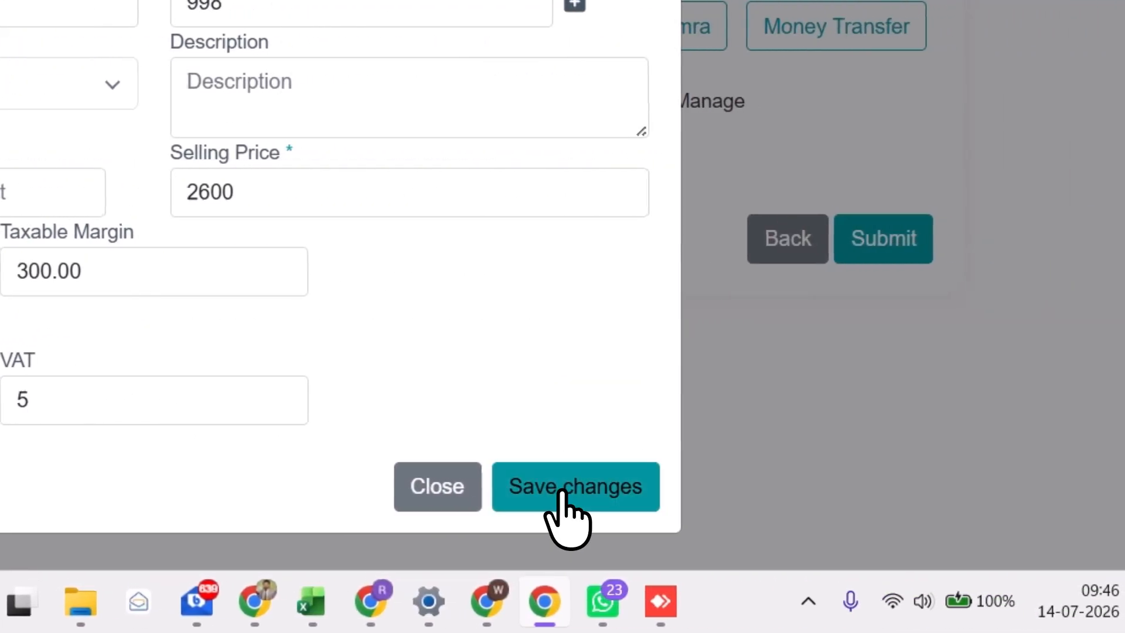
click(561, 492)
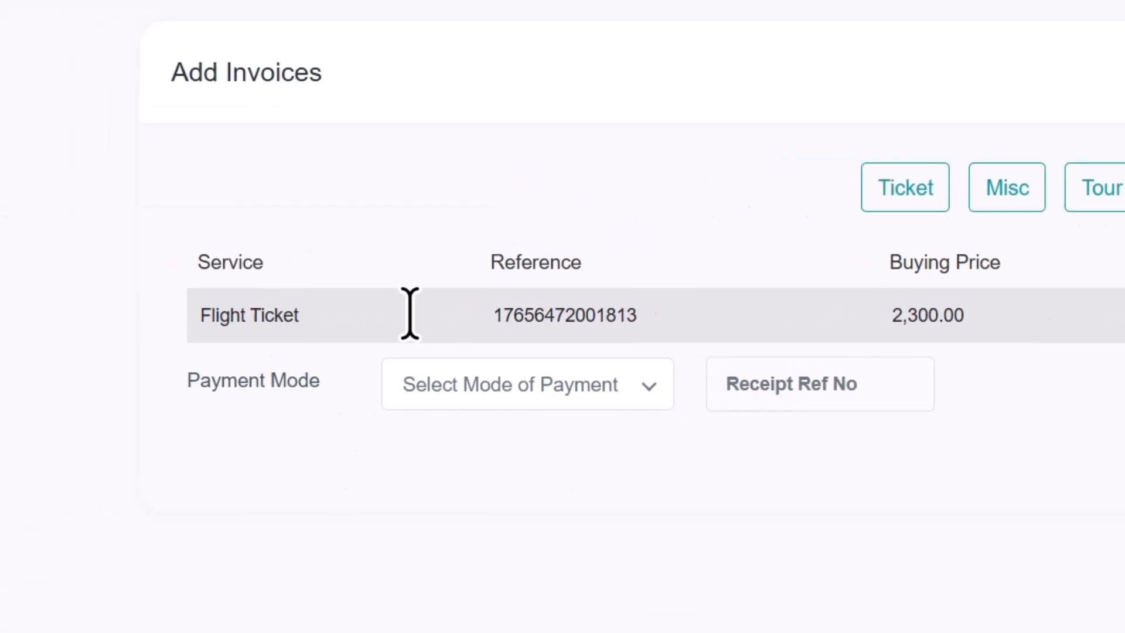
- Check the added flight ticket row and the payment modes available for the invoice
double_click(296, 310)
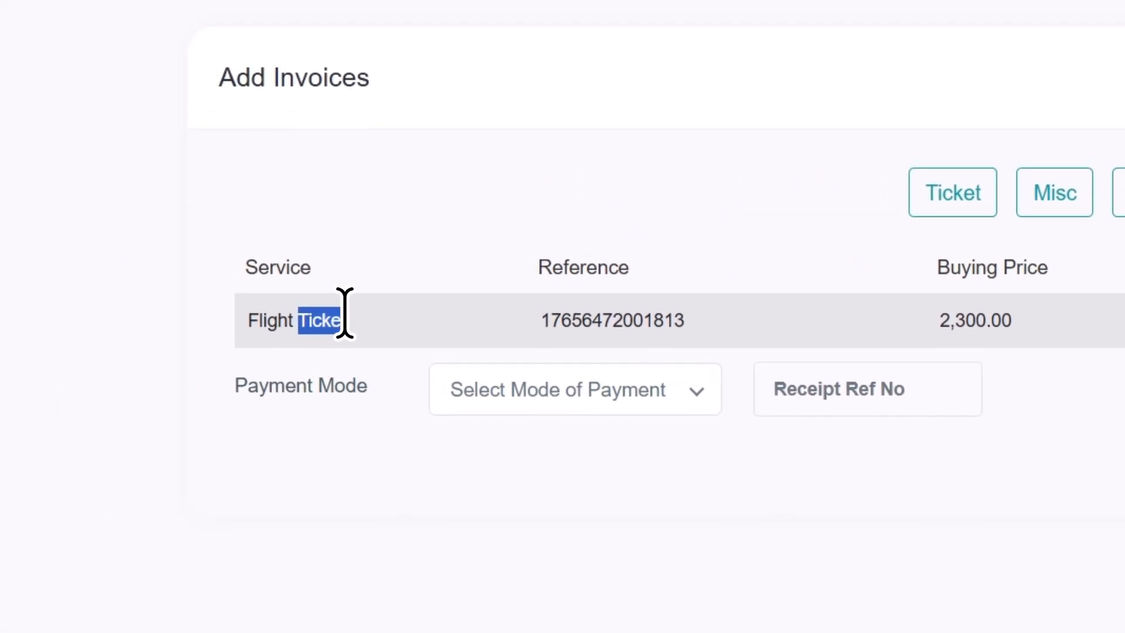
click(291, 309)
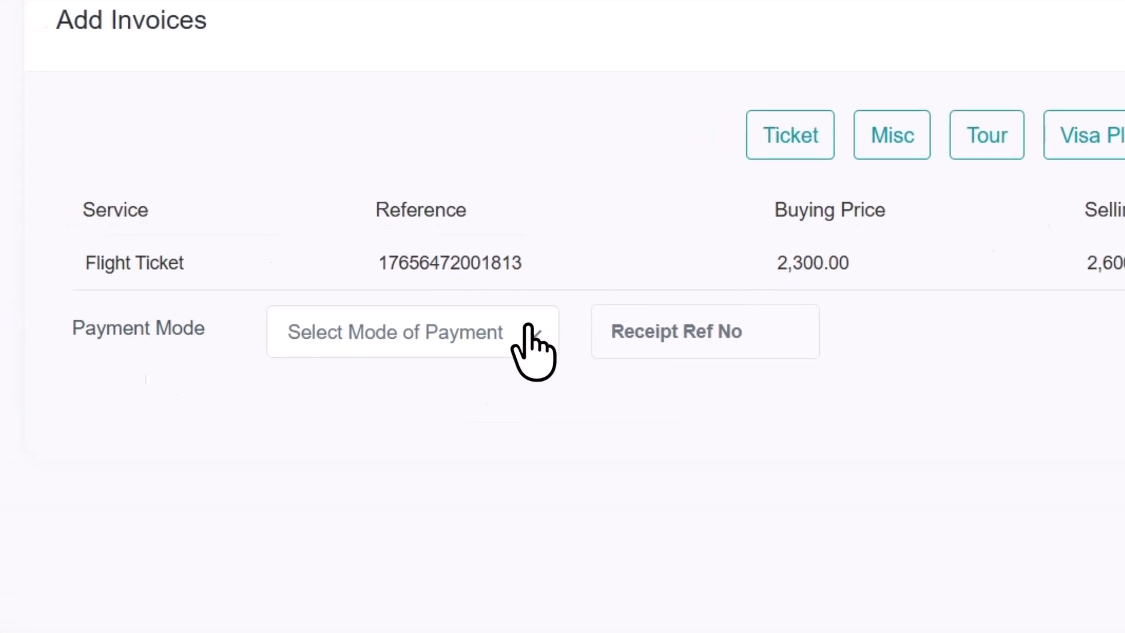
click(529, 328)
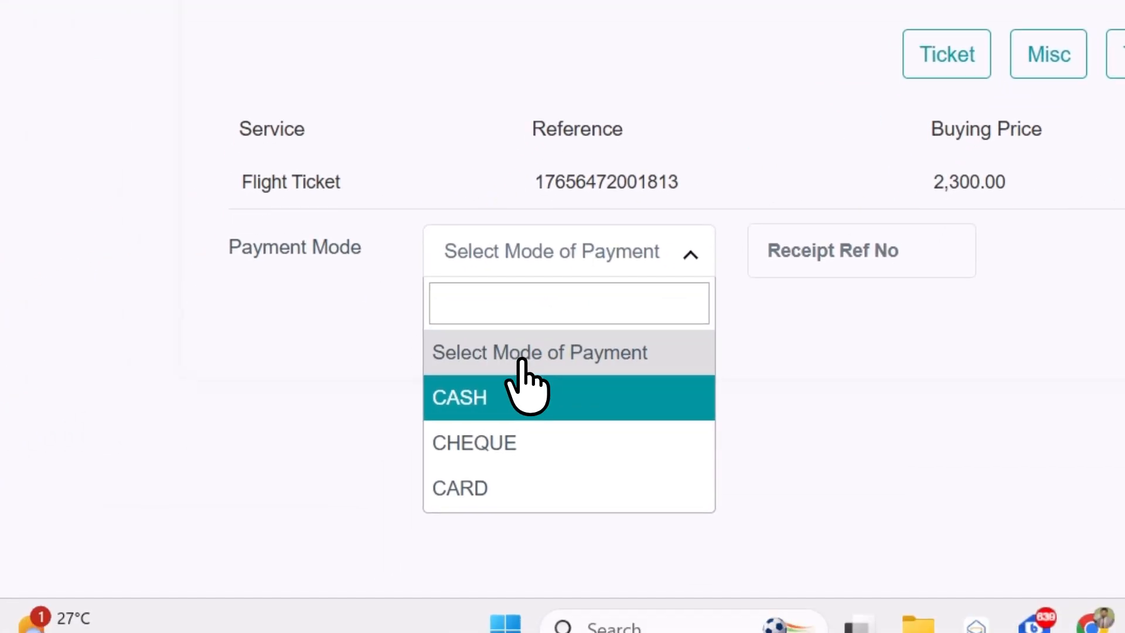
click(104, 477)
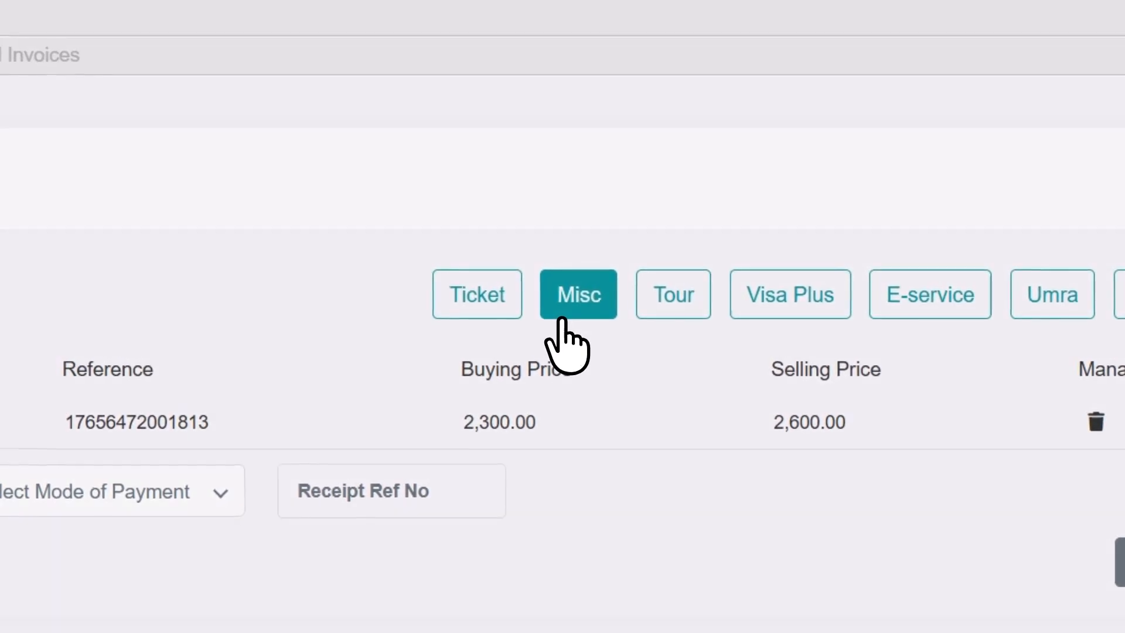
- Start a Misc service entry with service type Visa and XYZ Supplier as the supplier
click(536, 220)
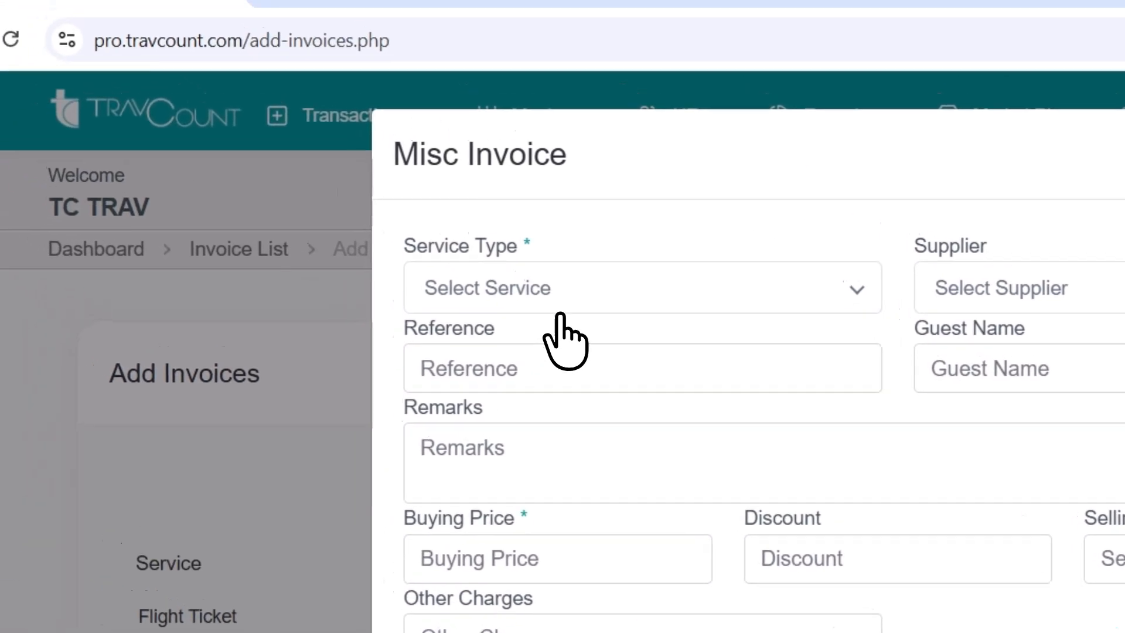
click(193, 94)
click(564, 360)
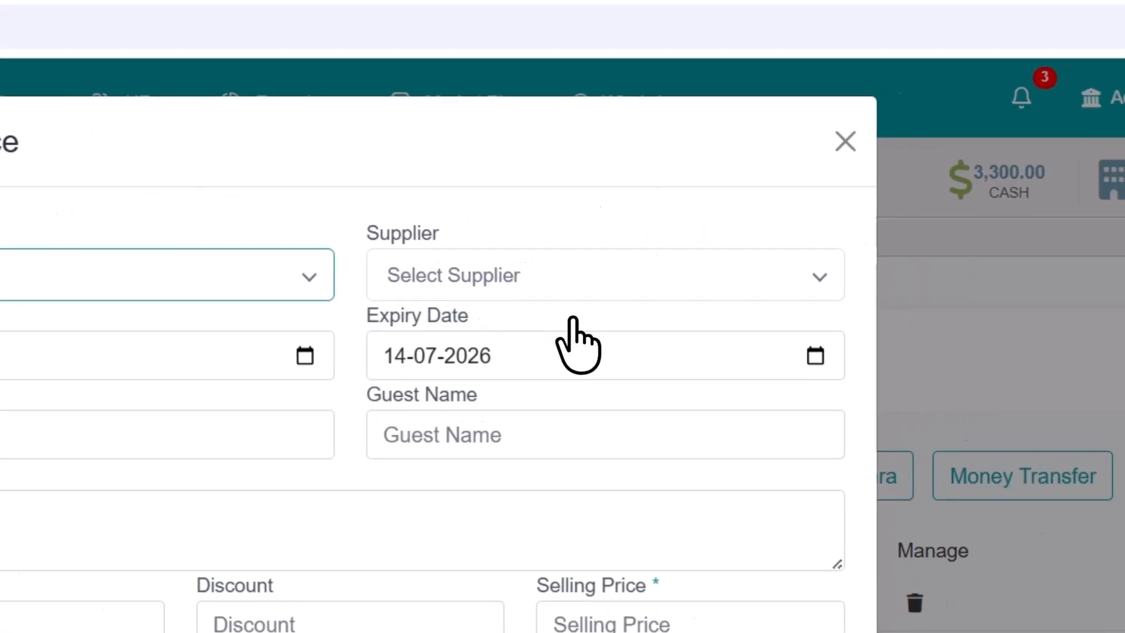
click(1106, 179)
click(557, 329)
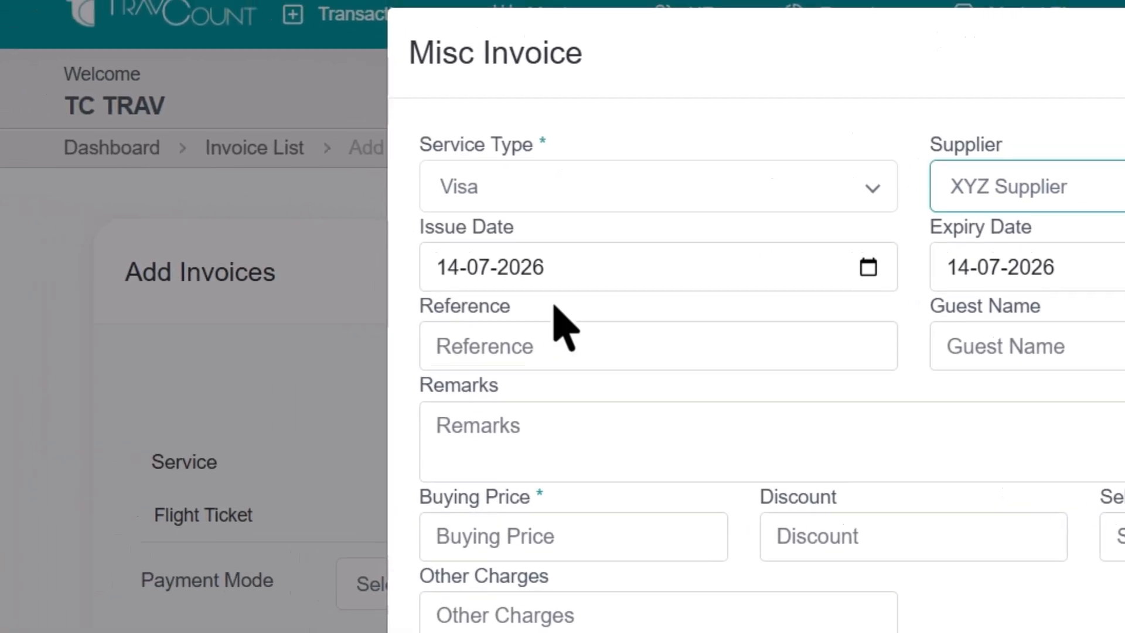
- Set the visa's issue date to 15-07-2026 and reference to TYUI, with buying price 700 and selling price 800
click(404, 261)
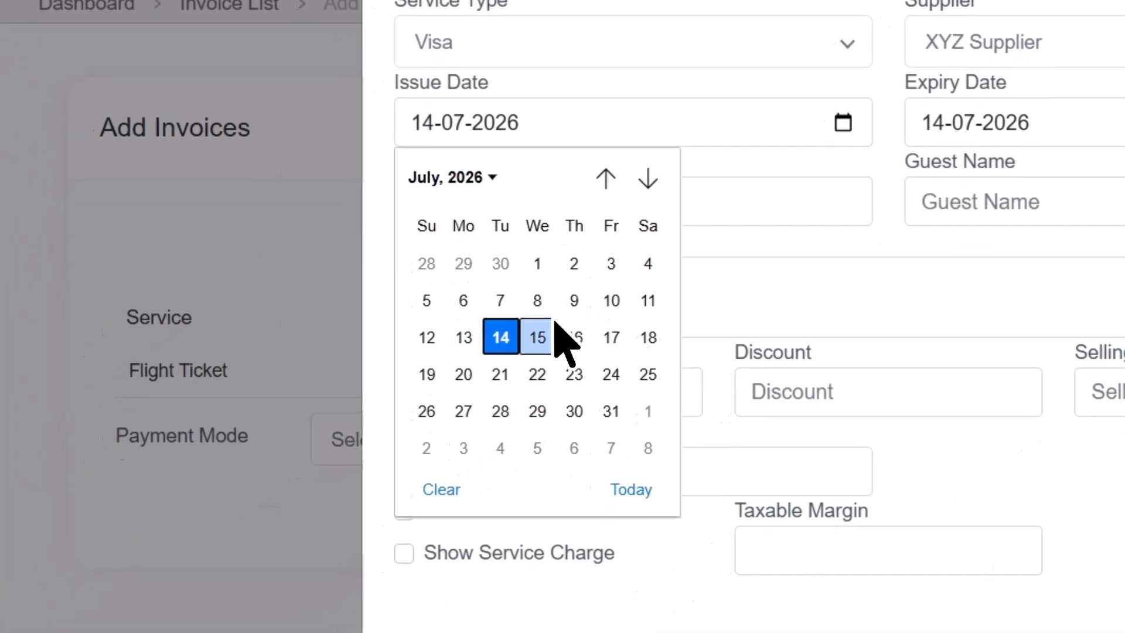
click(259, 523)
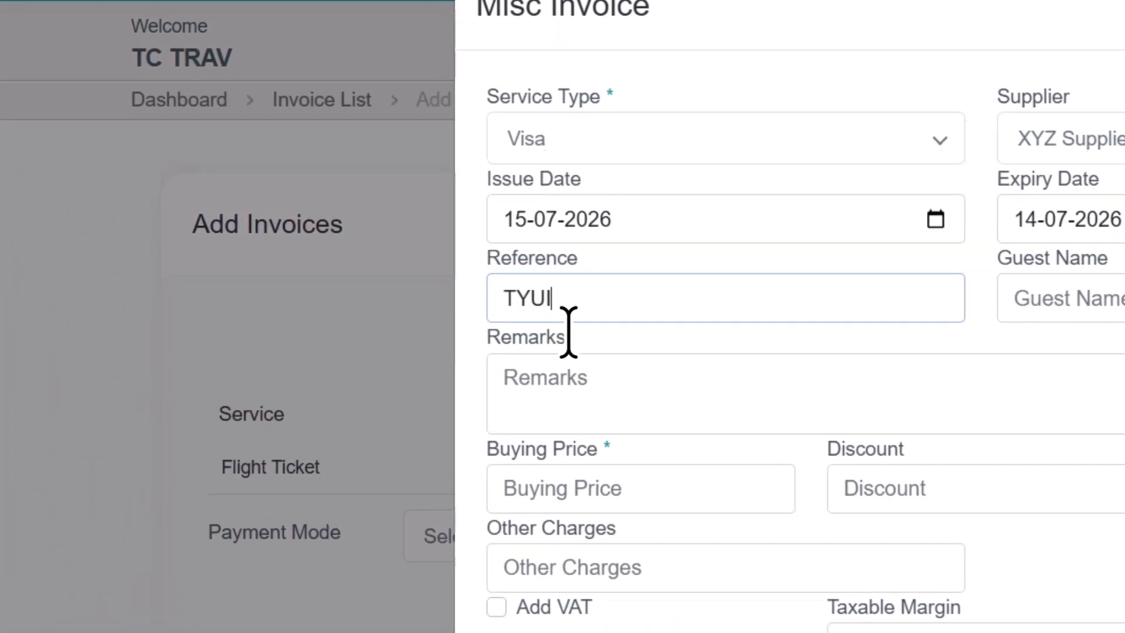
click(598, 567)
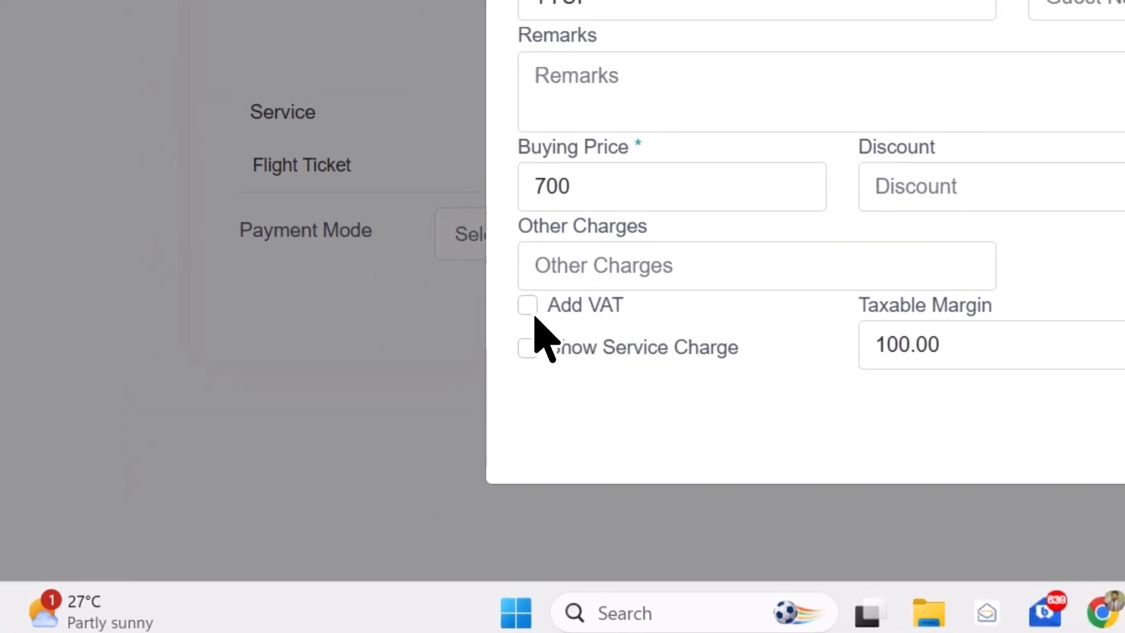
- Add VAT at 5% to the visa entry and clear its taxable margin
click(528, 305)
click(955, 454)
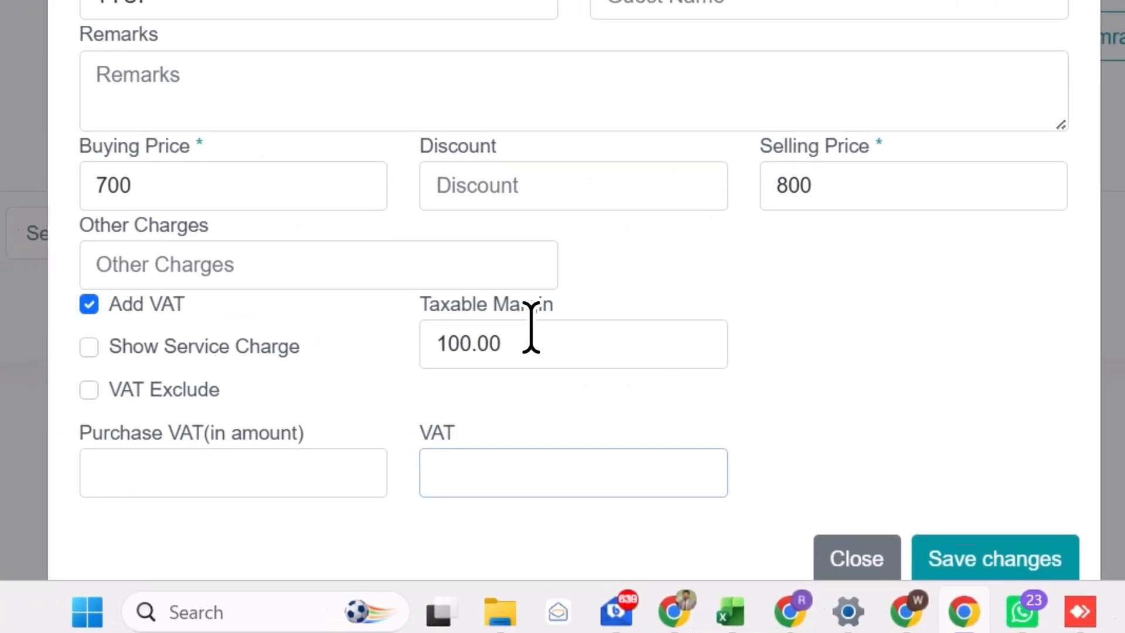
double_click(510, 331)
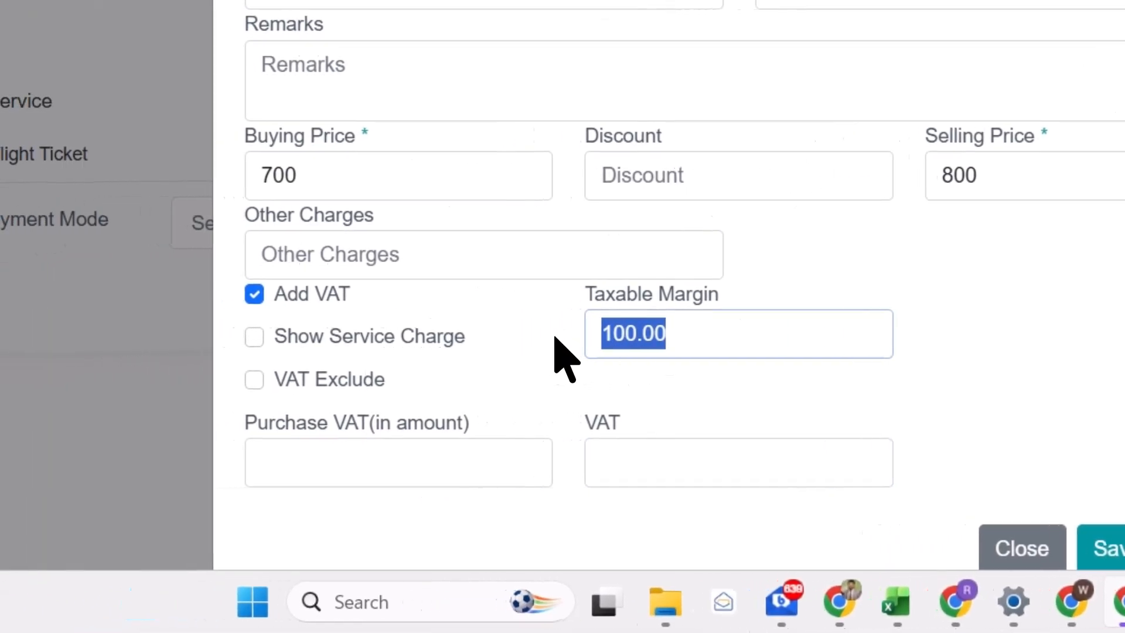
text(800)
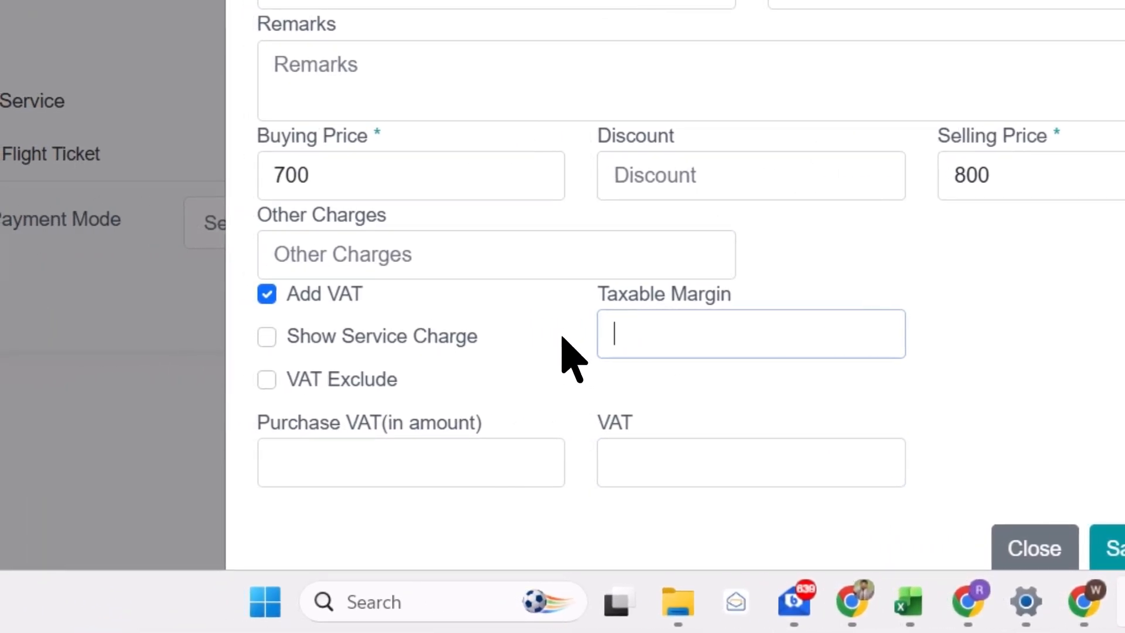
click(639, 451)
text(5)
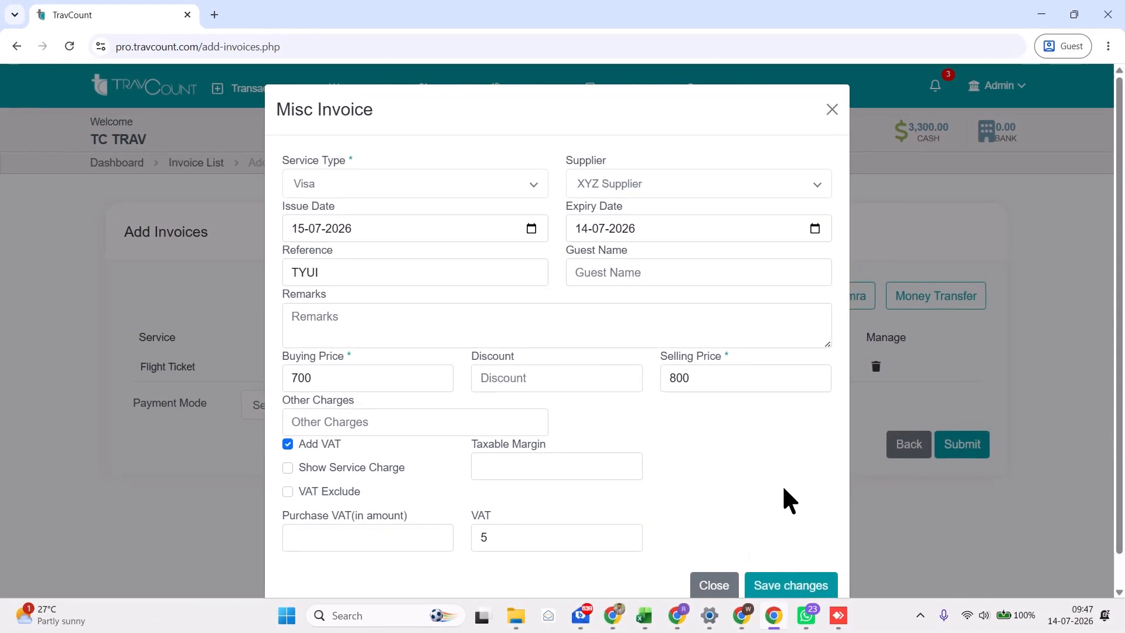
- Enter the guest's name, fill in the taxable margin, and save the visa entry to the invoice
scroll(786, 492, down, 1)
scroll(604, 421, up, 1)
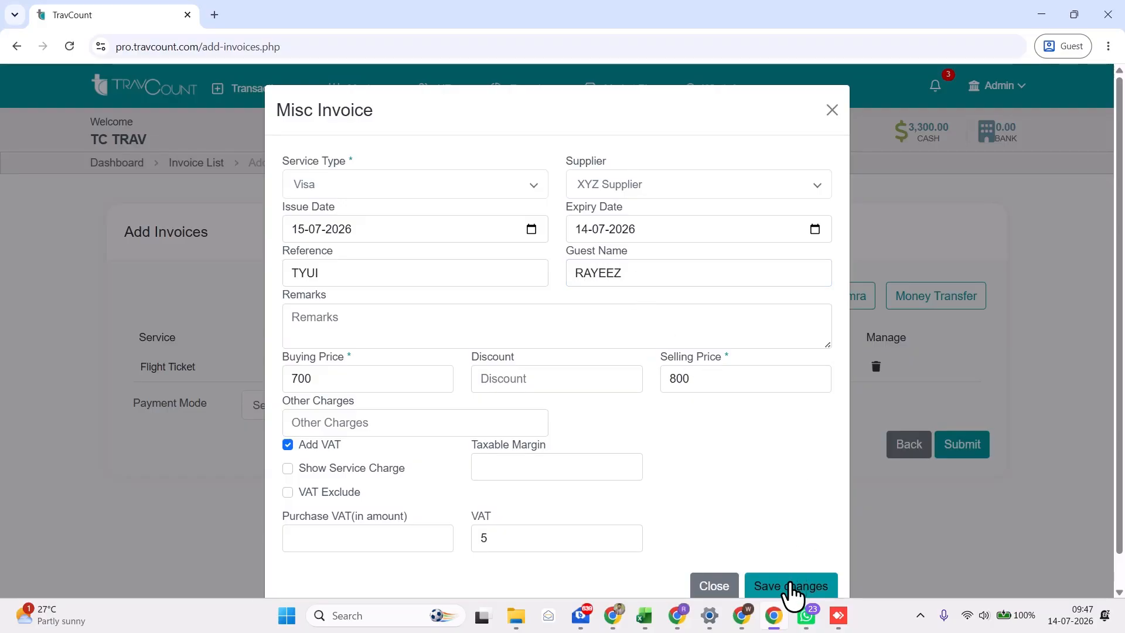
scroll(660, 499, down, 1)
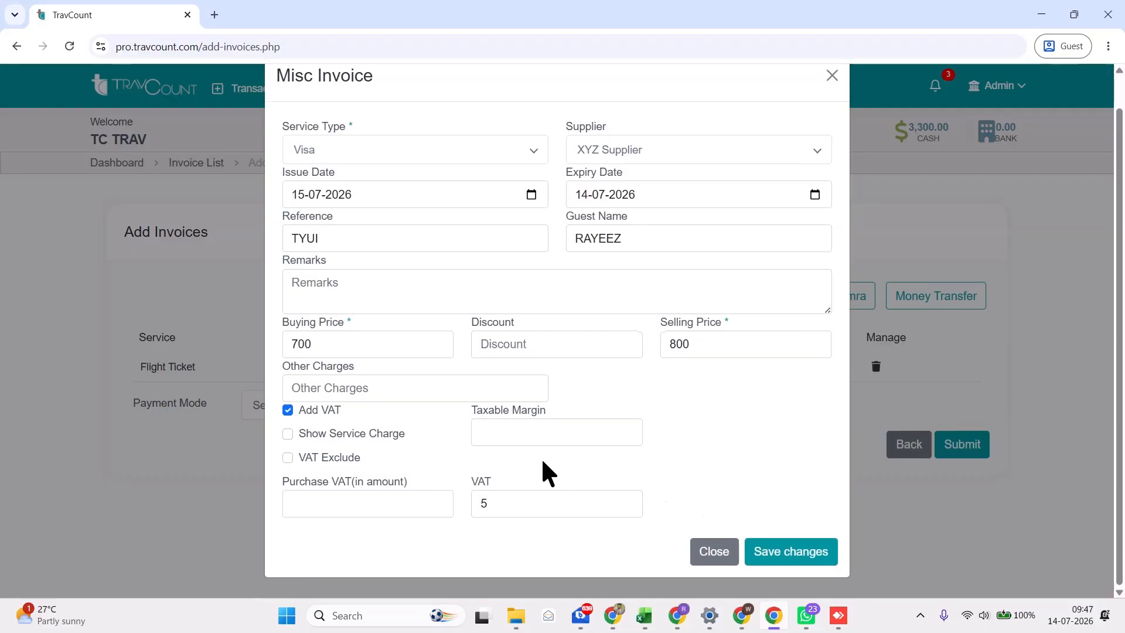
click(517, 433)
click(759, 536)
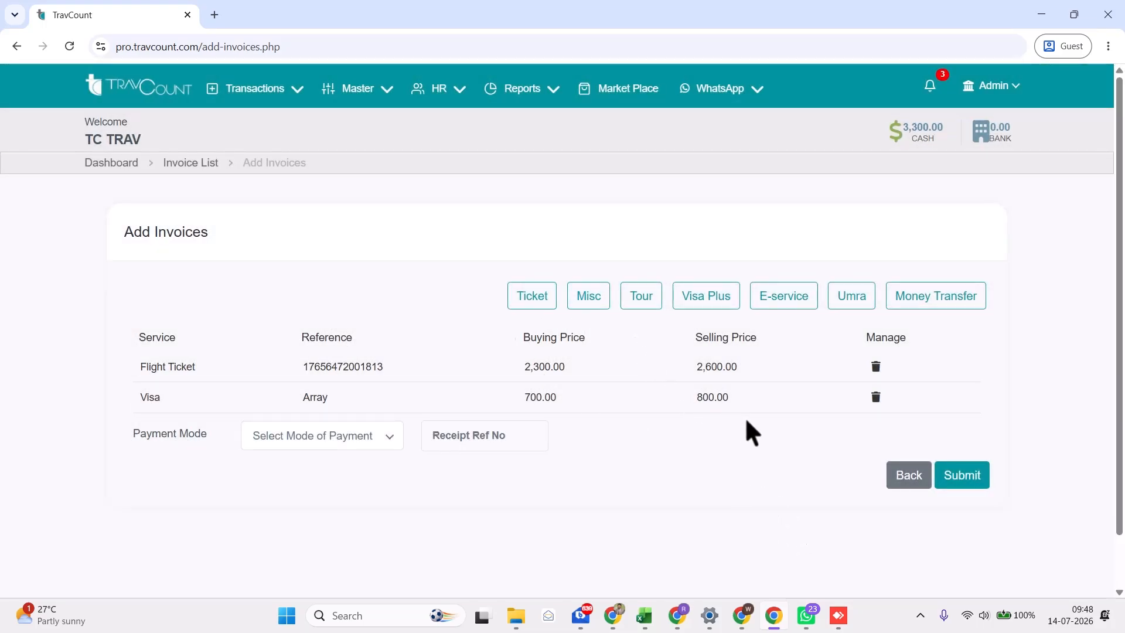
- Submit the invoice and review its service lines, VAT amounts, grand total and signature on the generated document
click(972, 476)
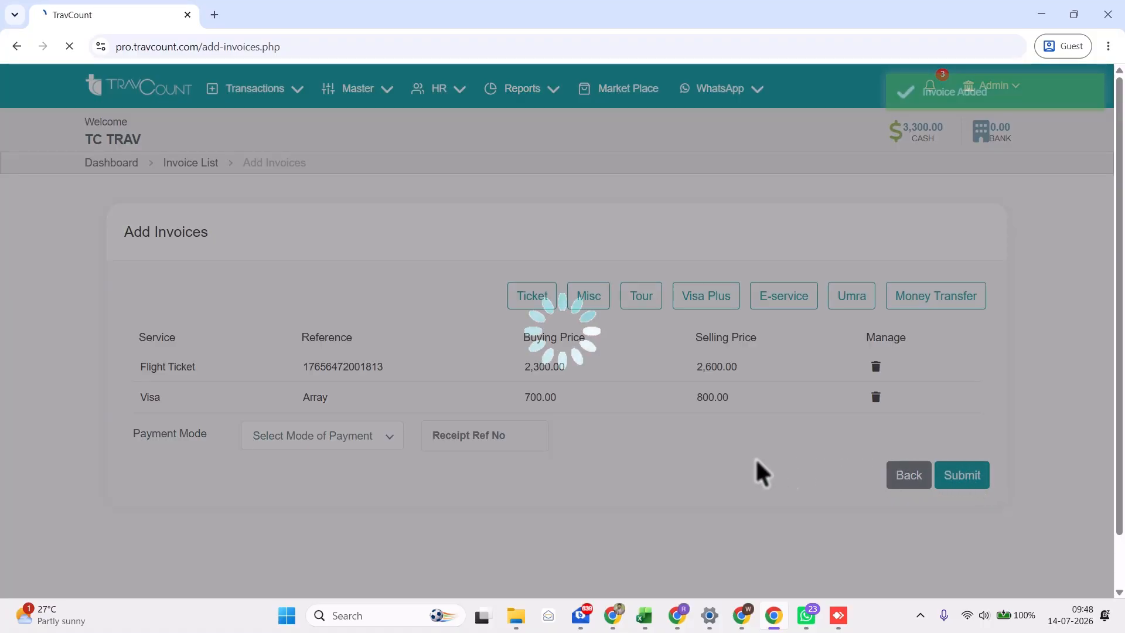
scroll(557, 404, down, 3)
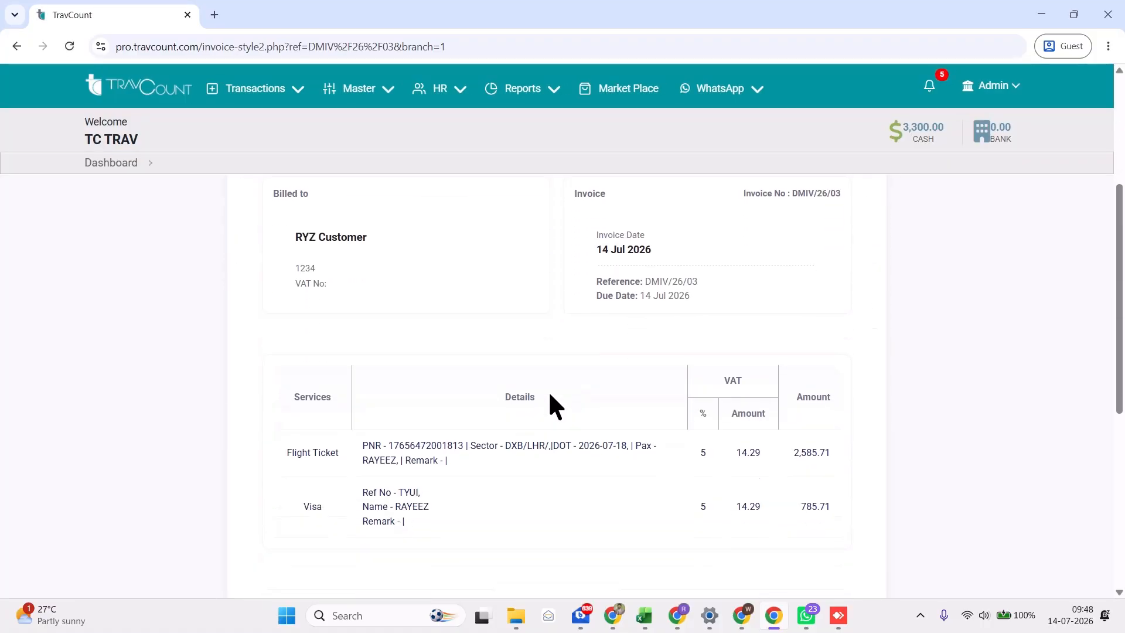
scroll(550, 396, down, 3)
scroll(549, 395, down, 4)
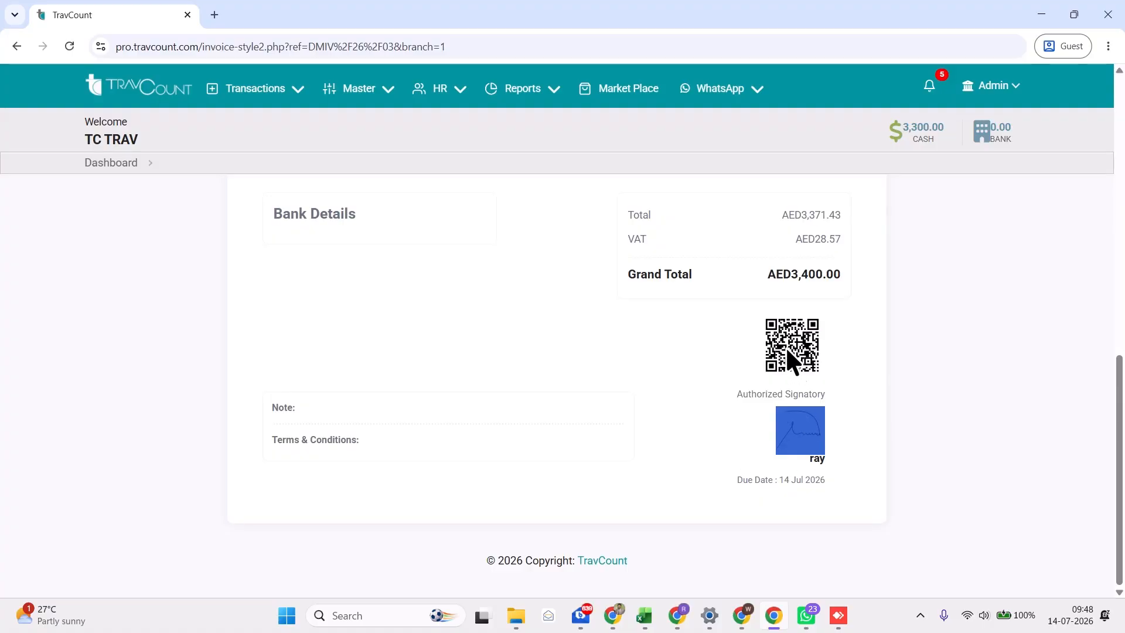
scroll(779, 364, up, 1)
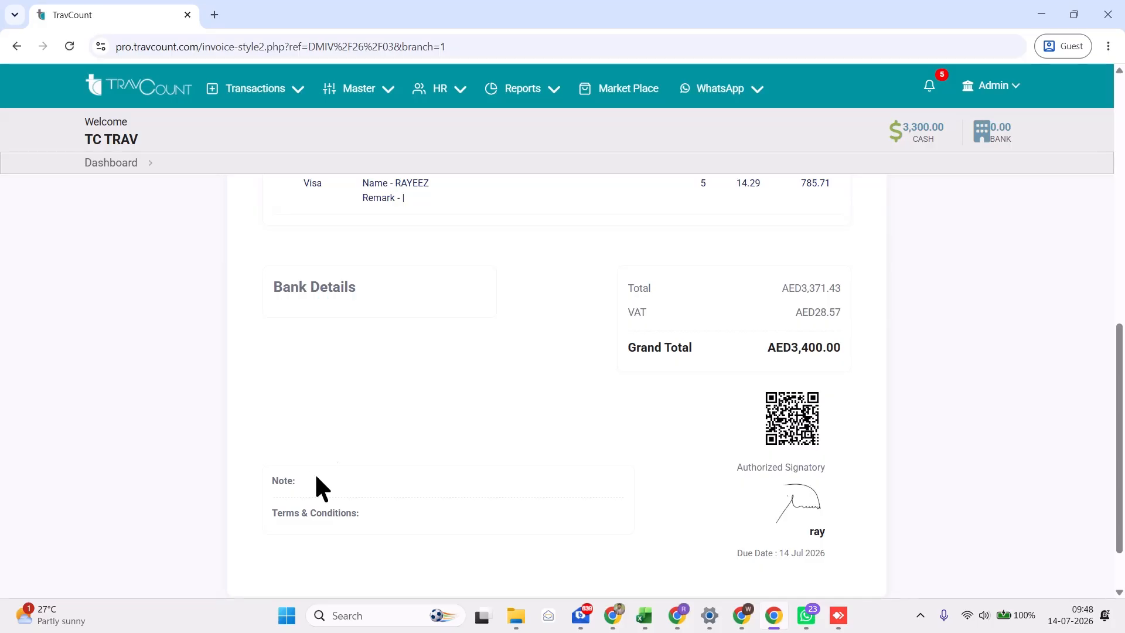
- Review the generated invoice's company header, billing details, service lines and totals
scroll(673, 480, up, 3)
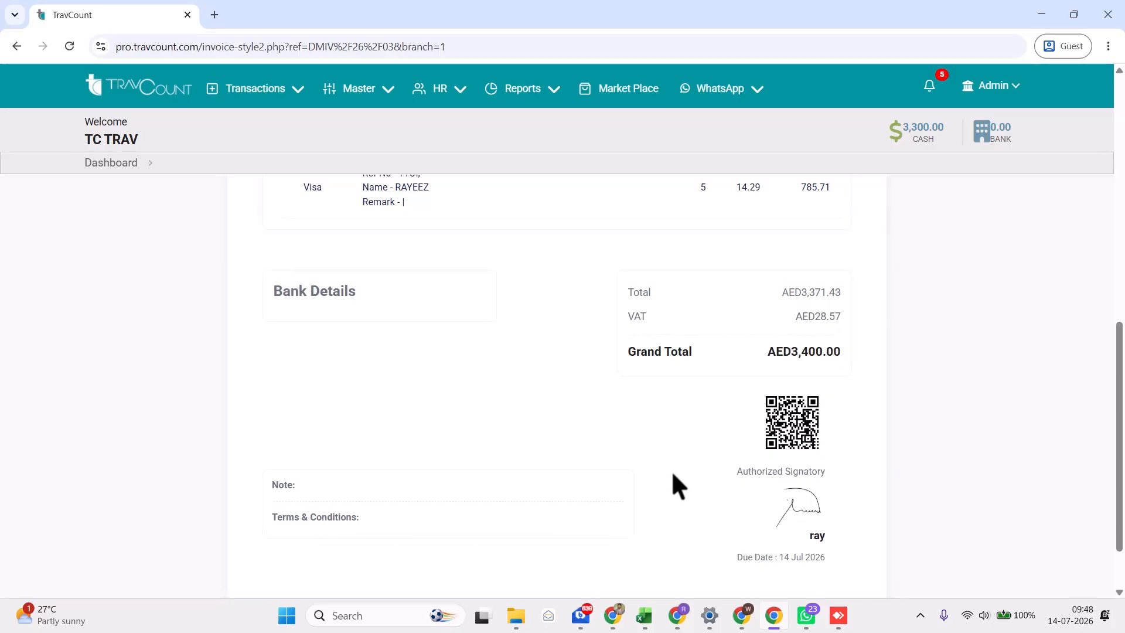
scroll(702, 457, up, 5)
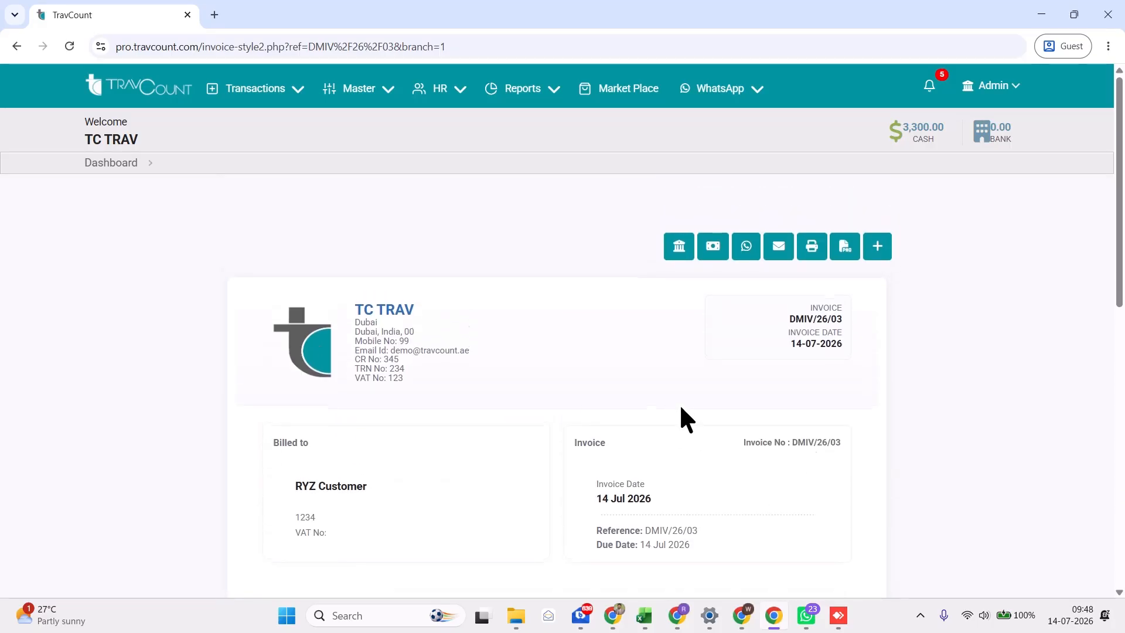
scroll(468, 419, down, 1)
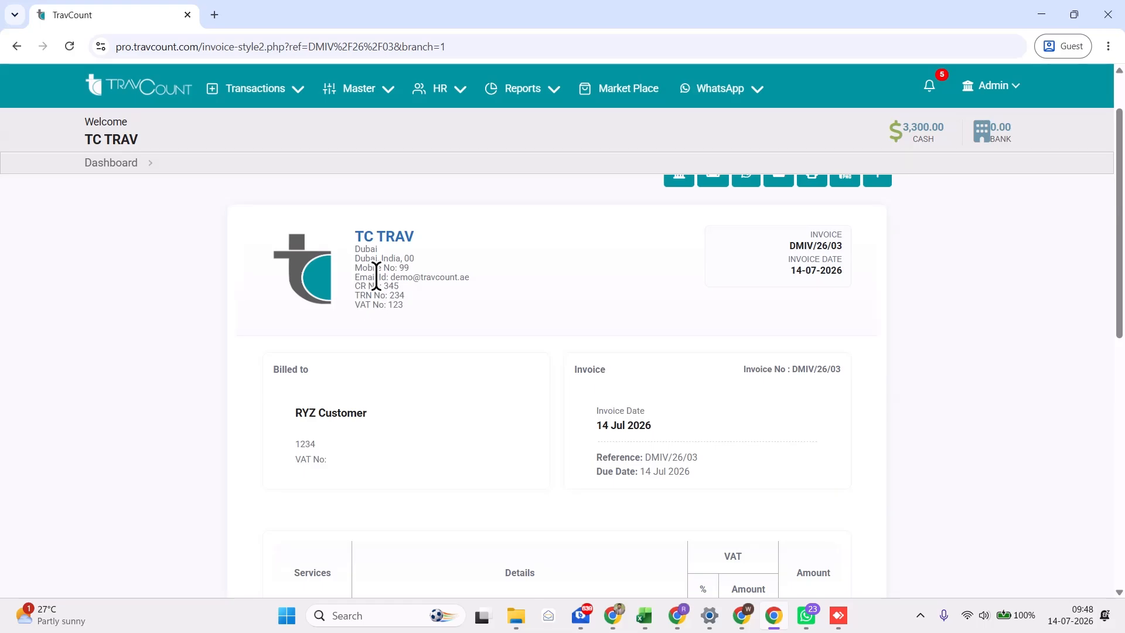
scroll(695, 409, down, 10)
scroll(708, 410, up, 11)
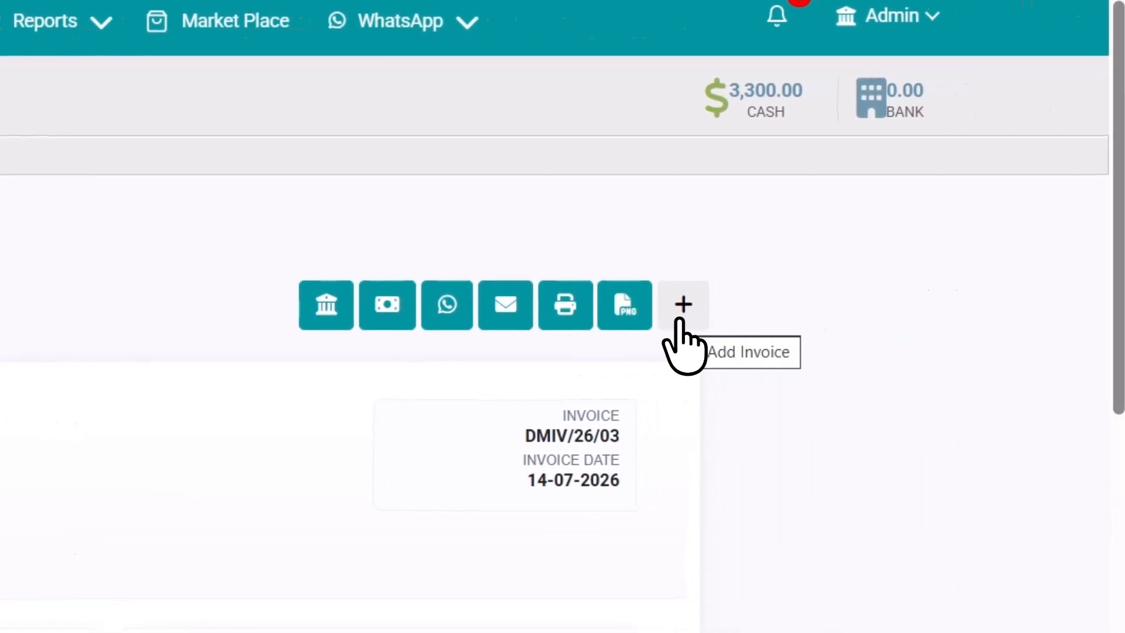
- Go to the invoice list and run a global search for the guest's name
click(679, 320)
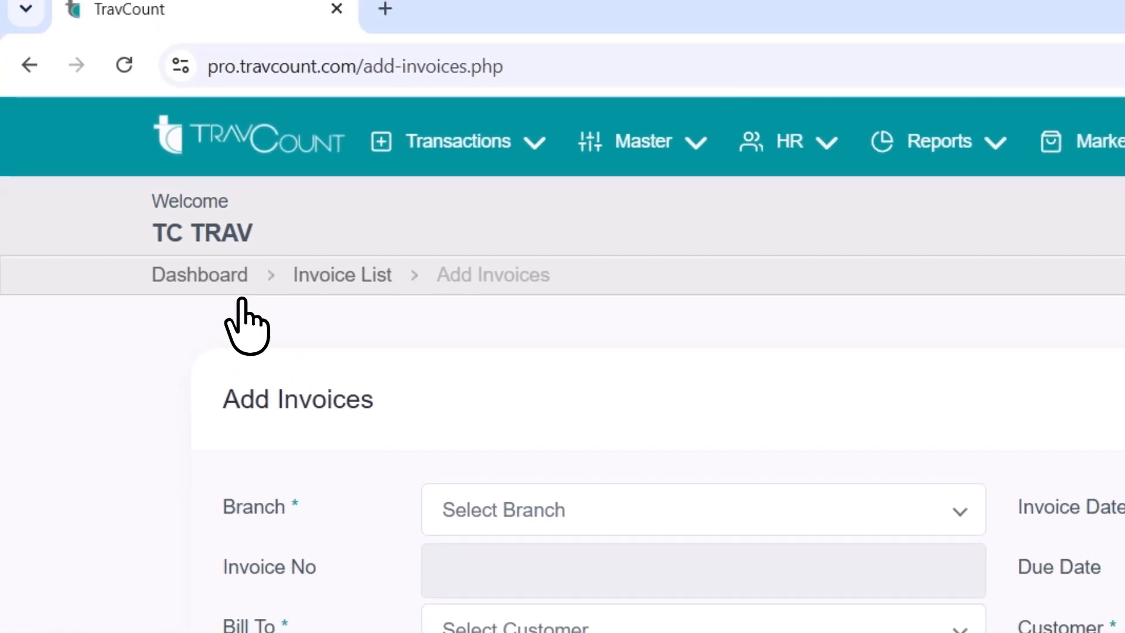
click(223, 171)
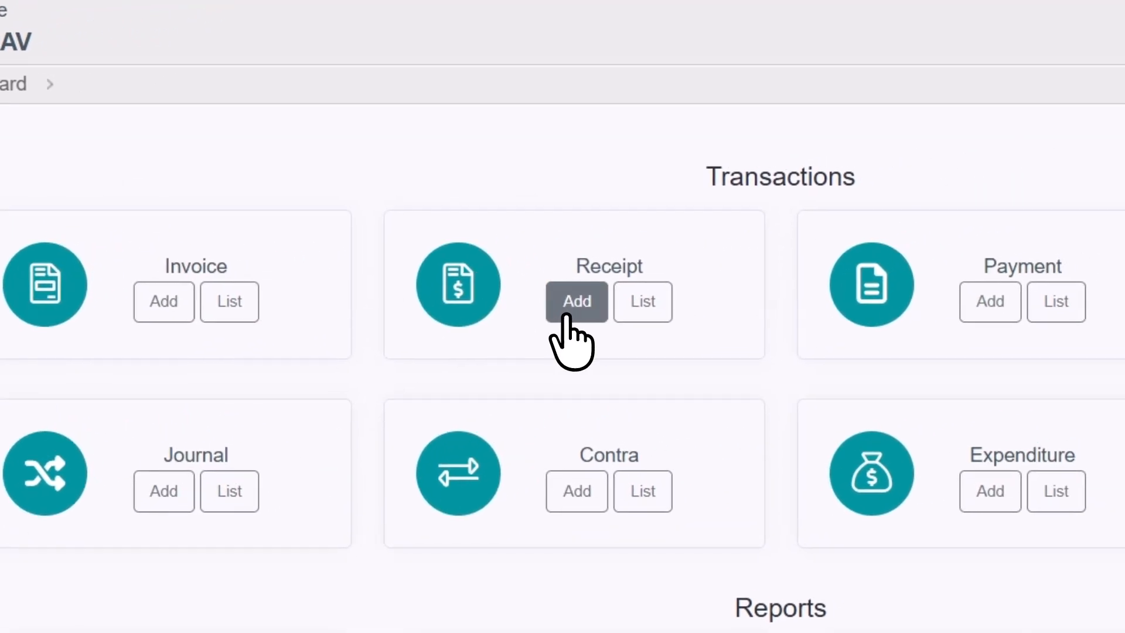
click(404, 313)
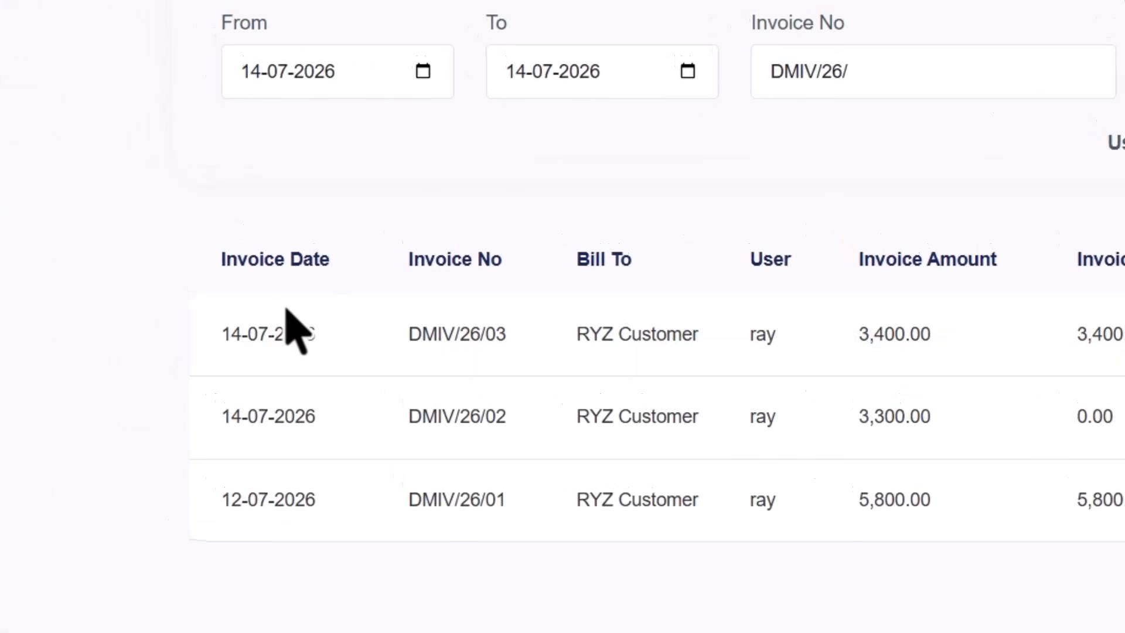
click(1074, 233)
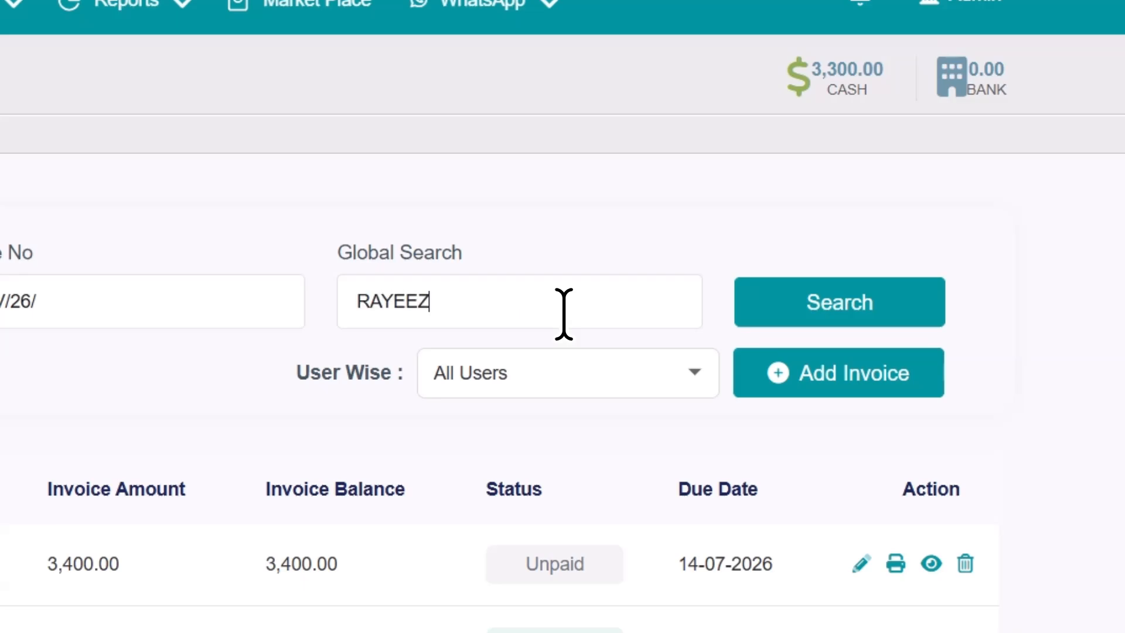
key(Return)
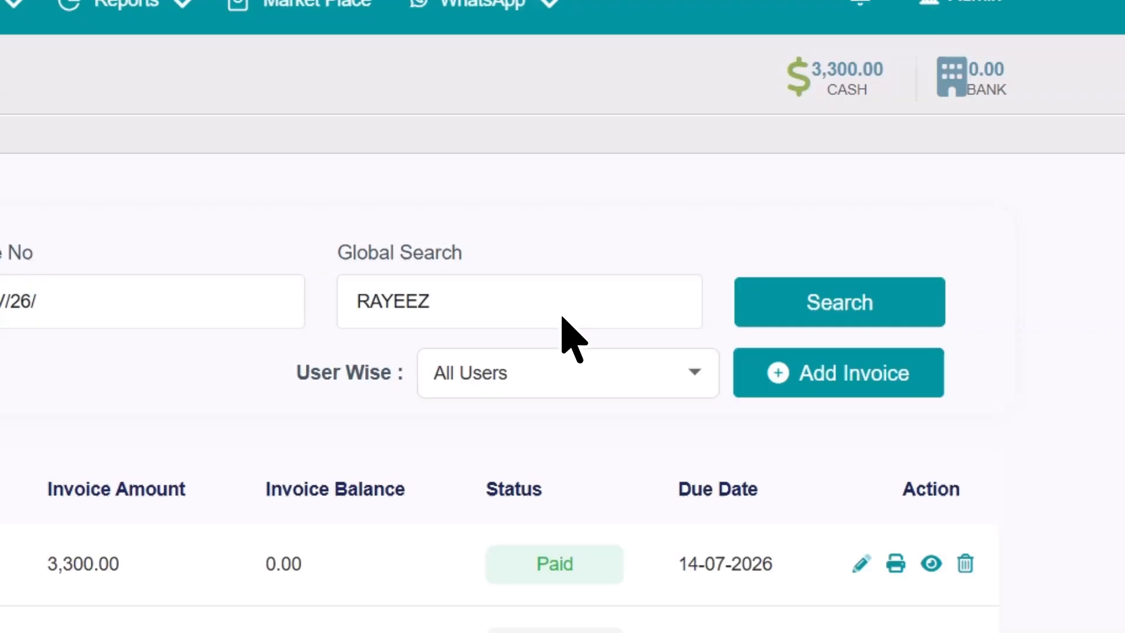
- Check the user filter options, clear the name search, and search for invoice number DMIV/26/02
click(495, 390)
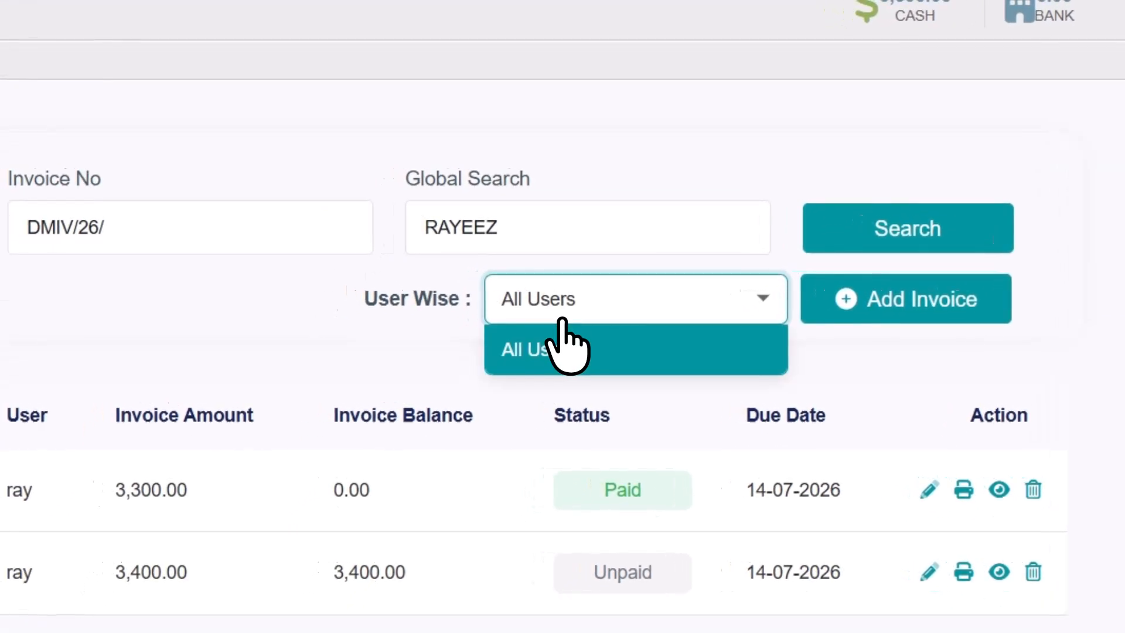
double_click(484, 228)
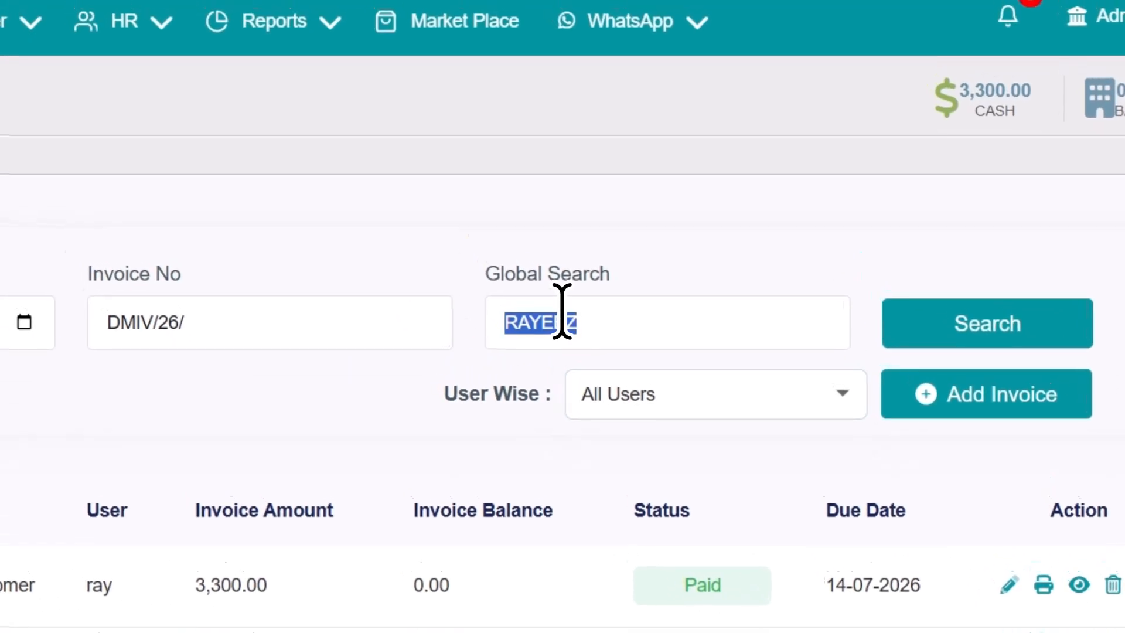
key(BackSpace)
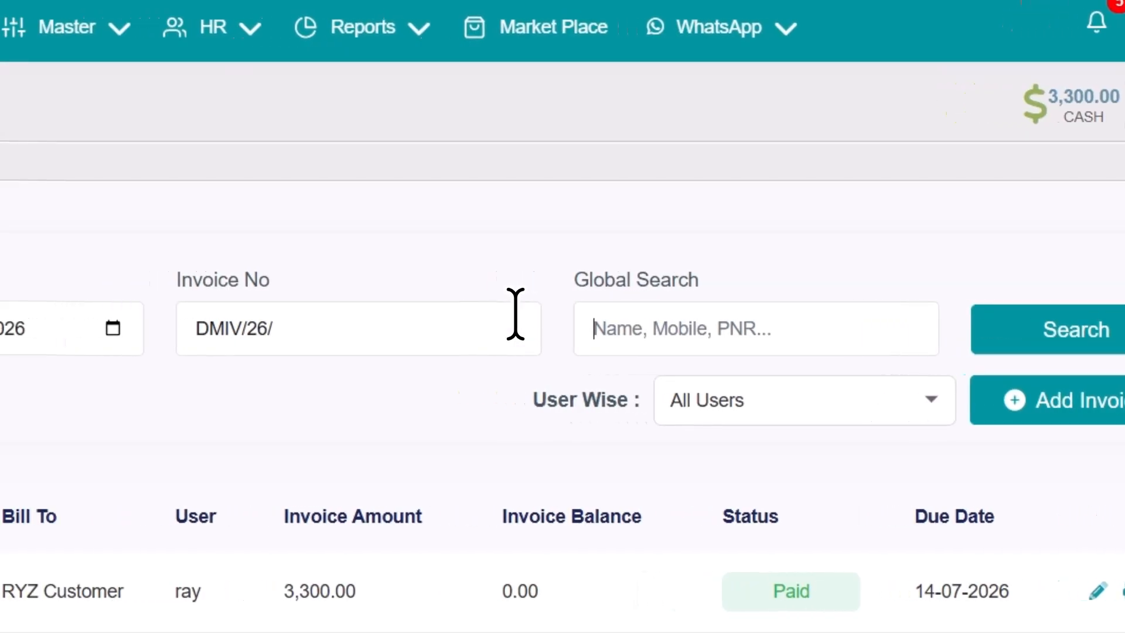
click(331, 327)
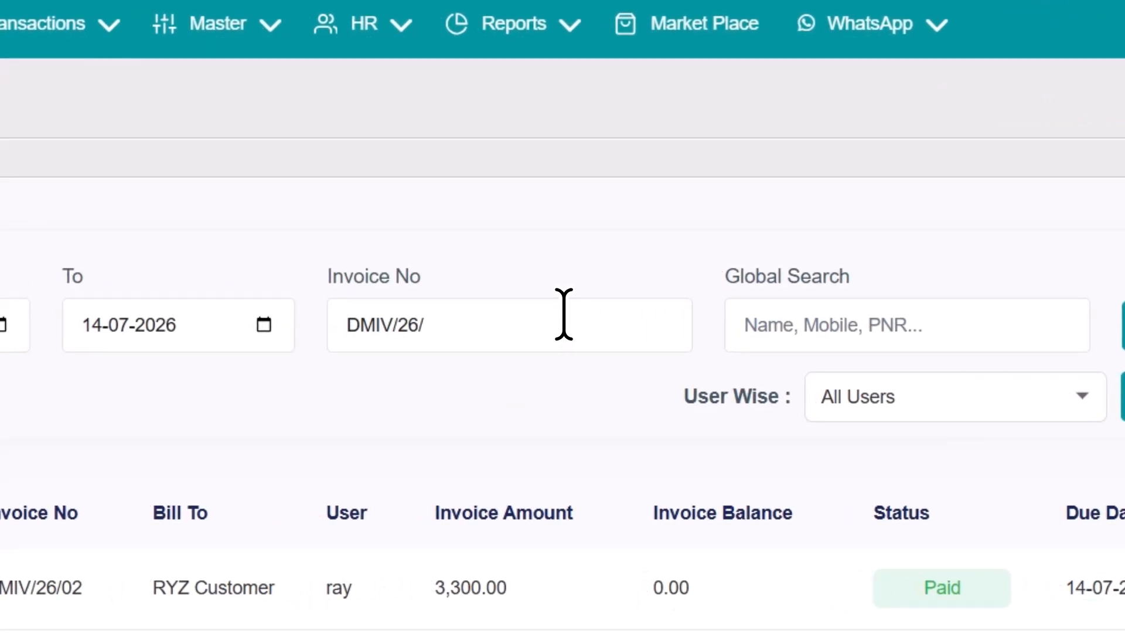
key(Return)
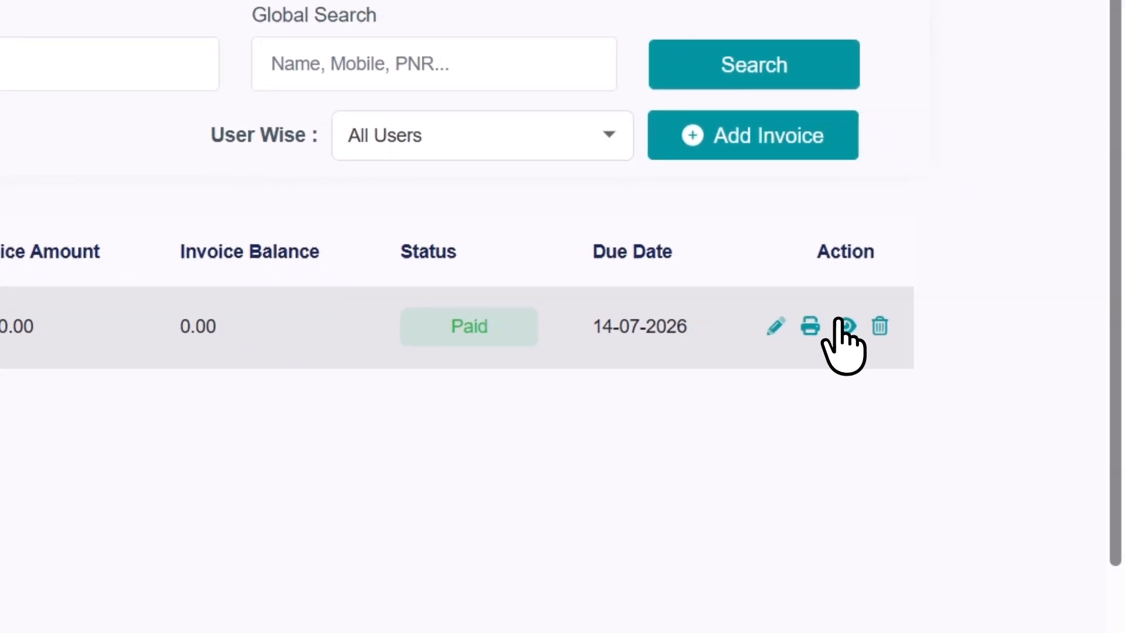
- View the found invoice's service entries, inspect the 2,400.00 entry's edit form, and close both without changes
click(844, 326)
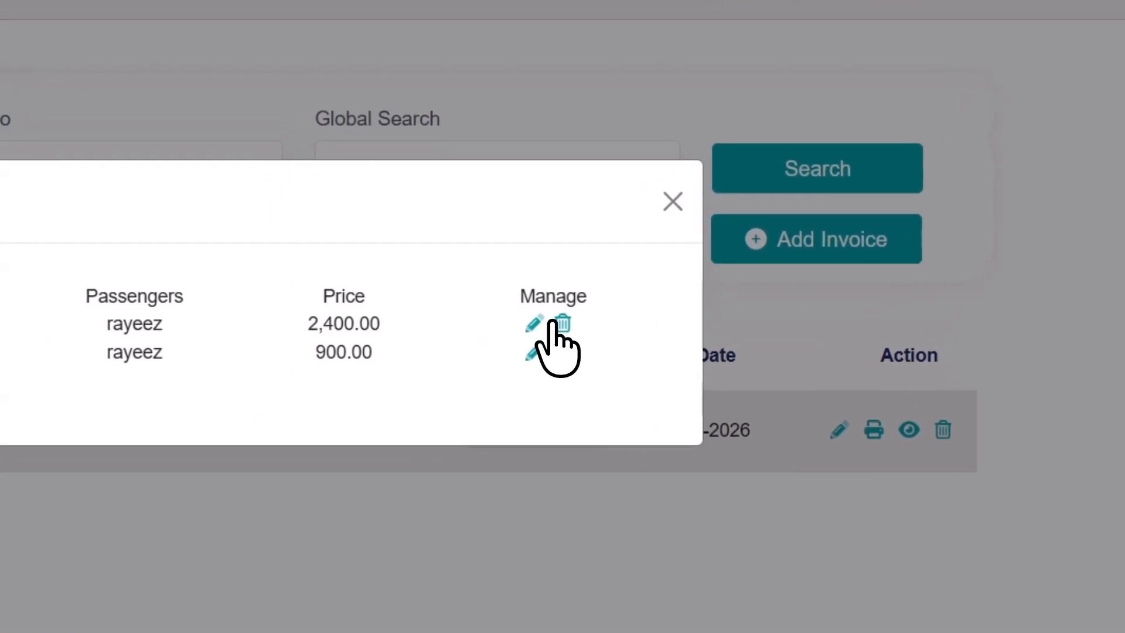
click(476, 397)
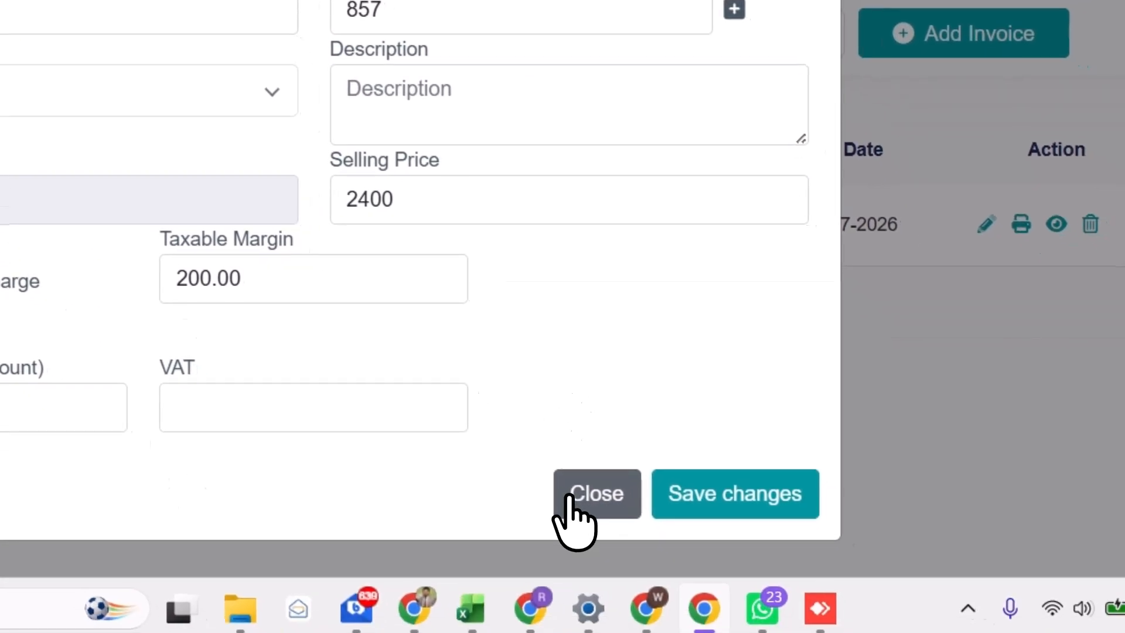
click(653, 608)
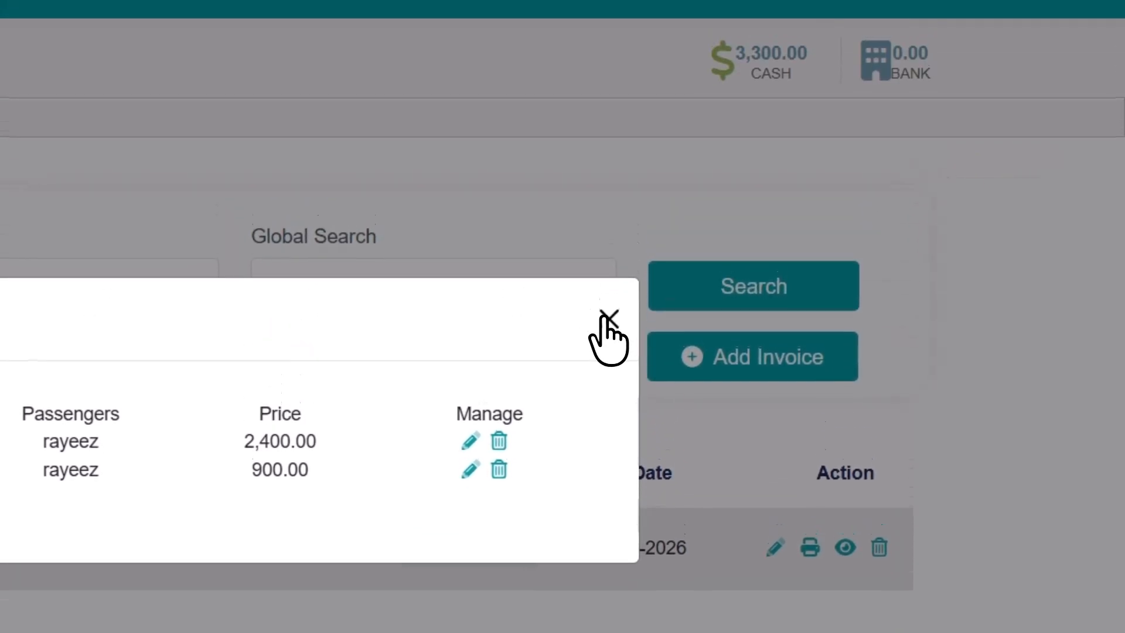
click(609, 254)
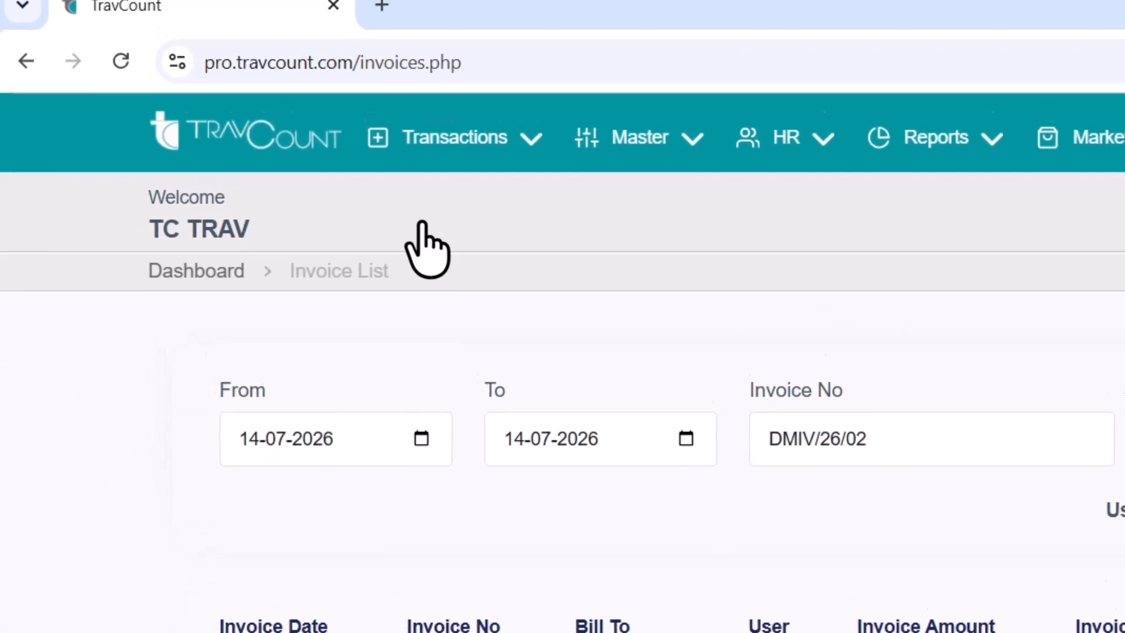
- Start a new receipt for branch TravCount AE, billed to type Customer with RYZ Customer selected
click(314, 164)
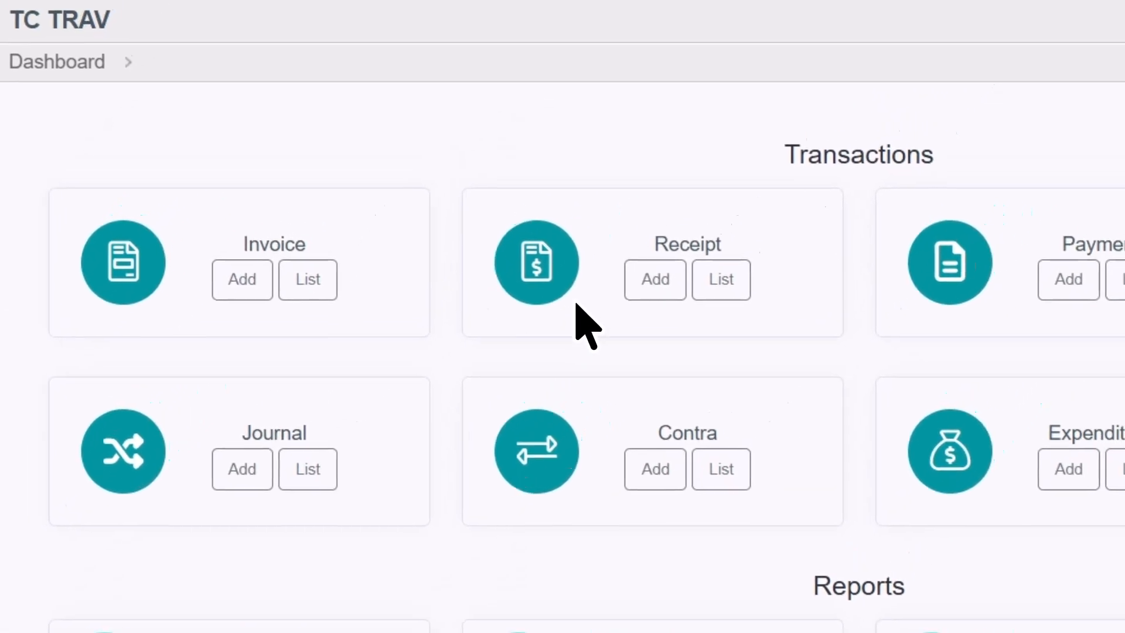
click(758, 177)
click(426, 215)
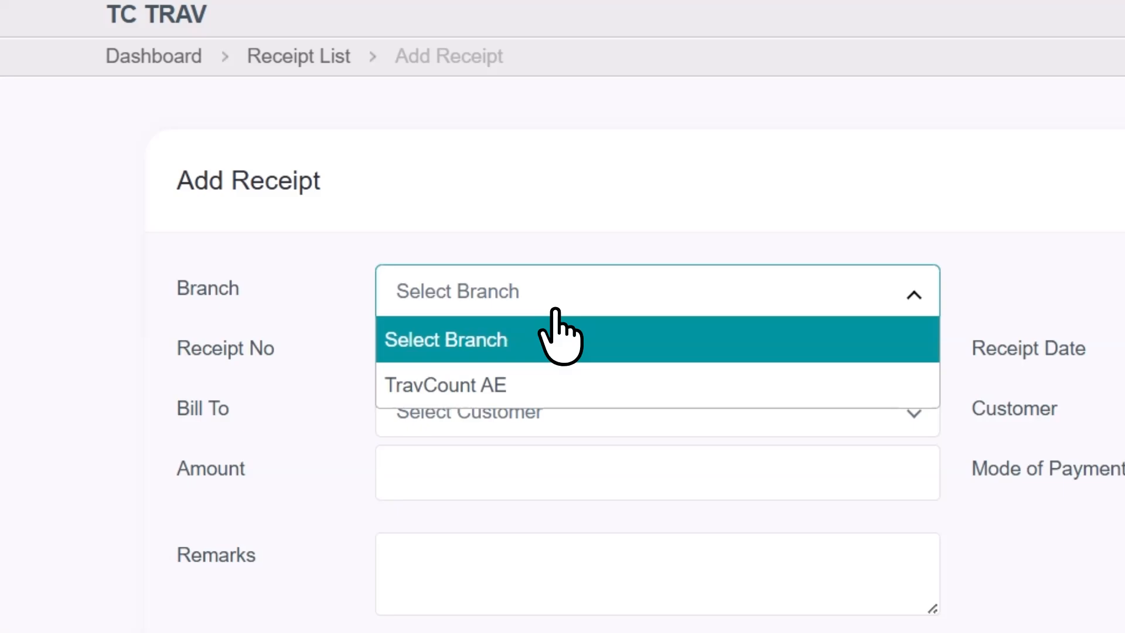
click(411, 311)
click(408, 347)
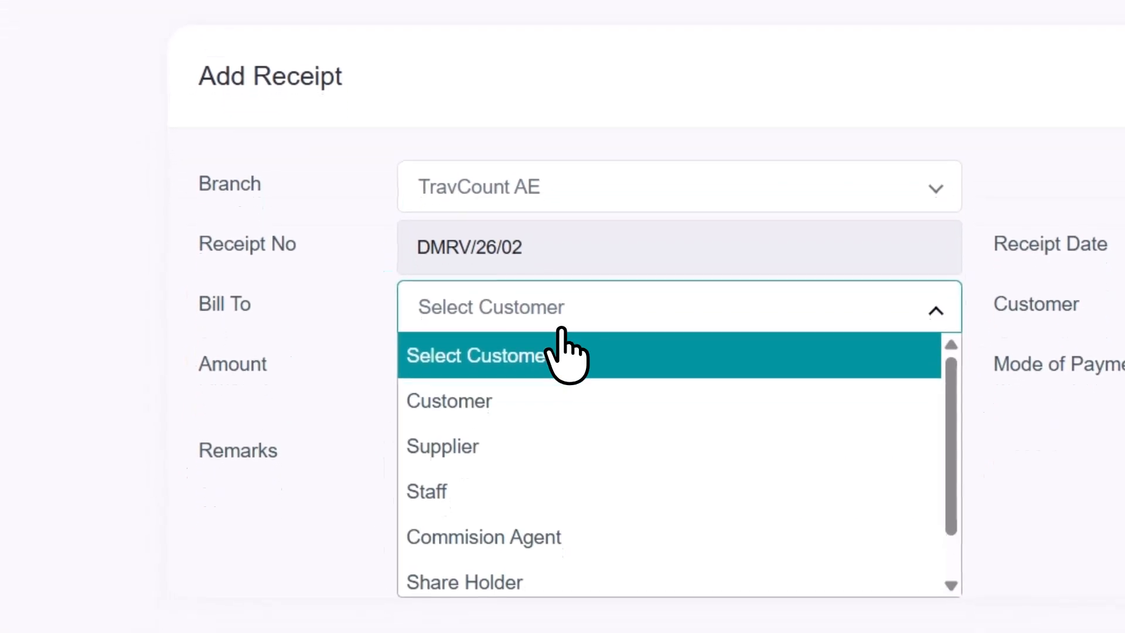
click(565, 428)
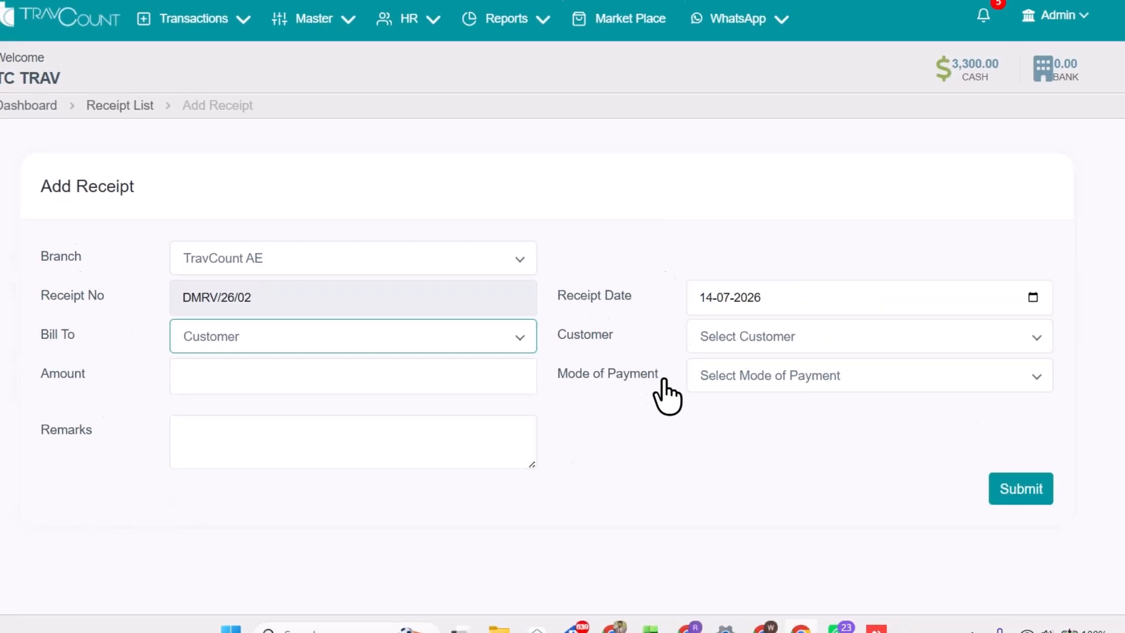
click(780, 339)
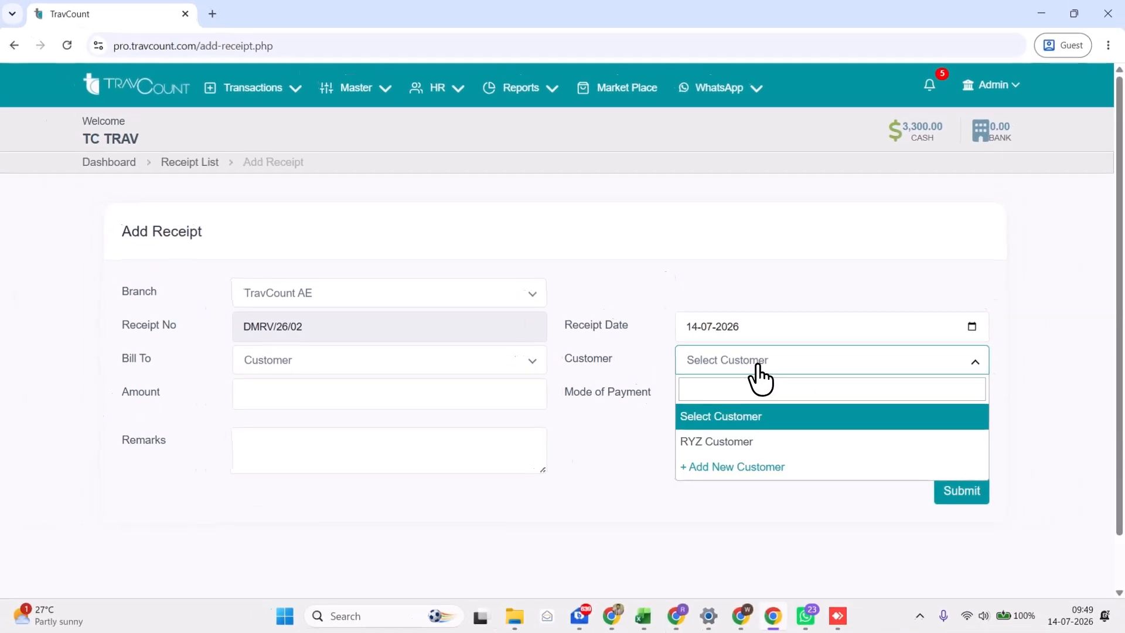
click(756, 427)
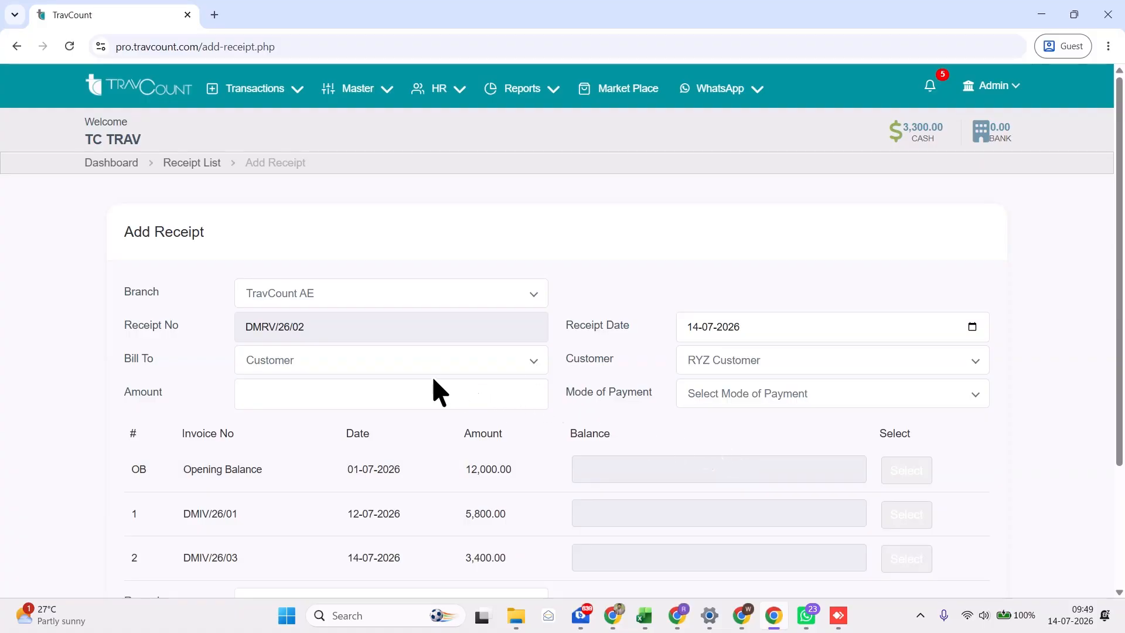
- Set the receipt amount to 3400 with payment mode CASH, and allocate it to invoice DMIV/26/03
scroll(419, 387, down, 1)
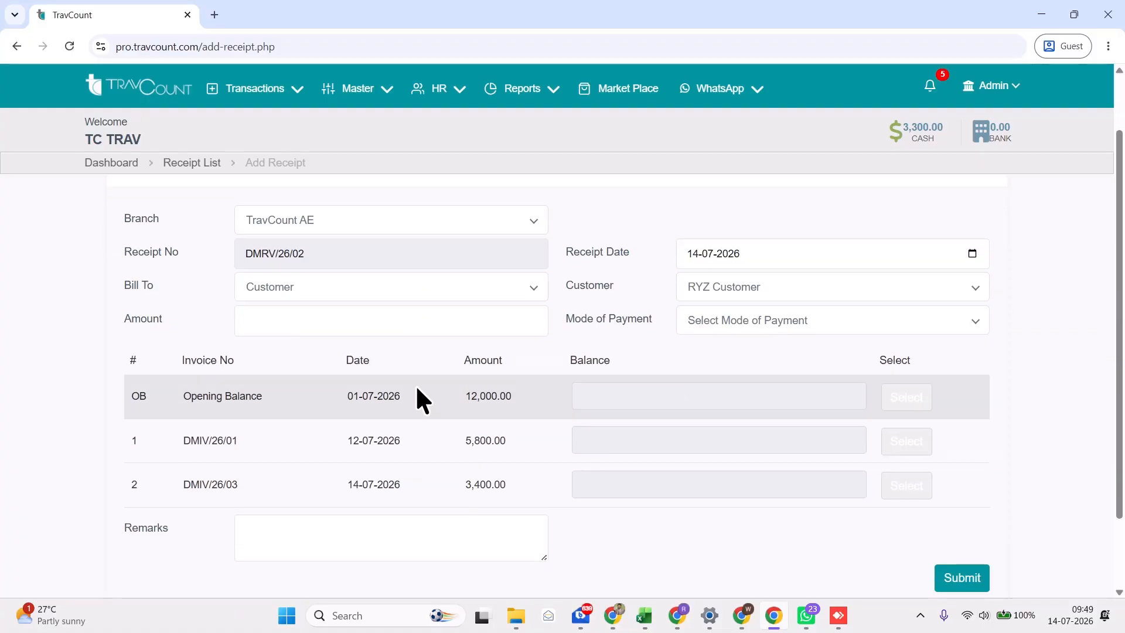
text(3400)
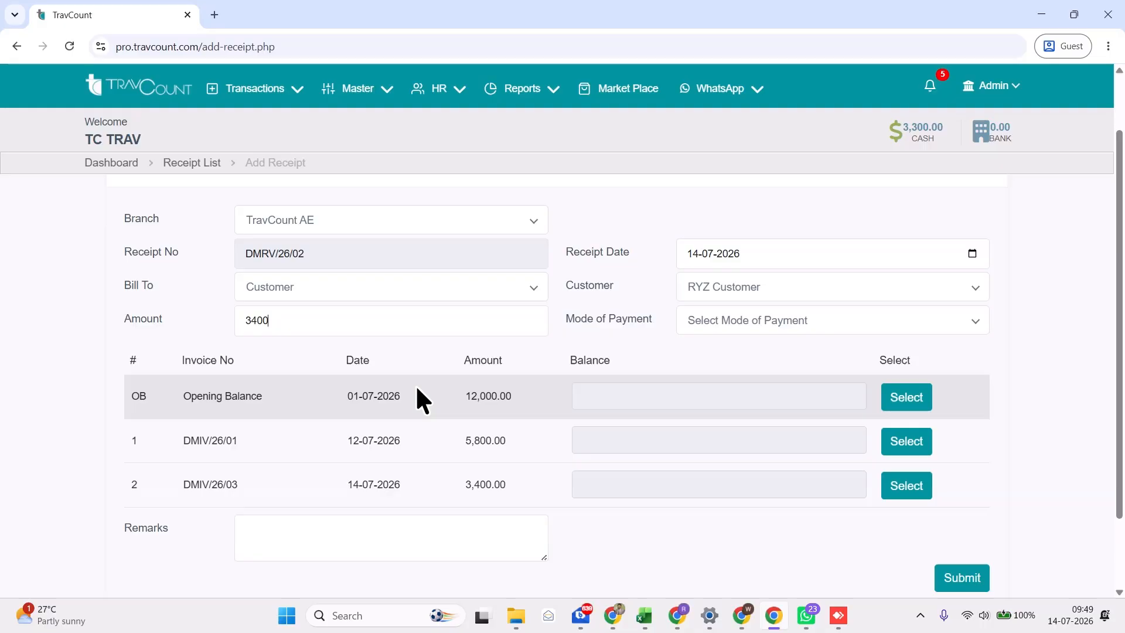
click(760, 328)
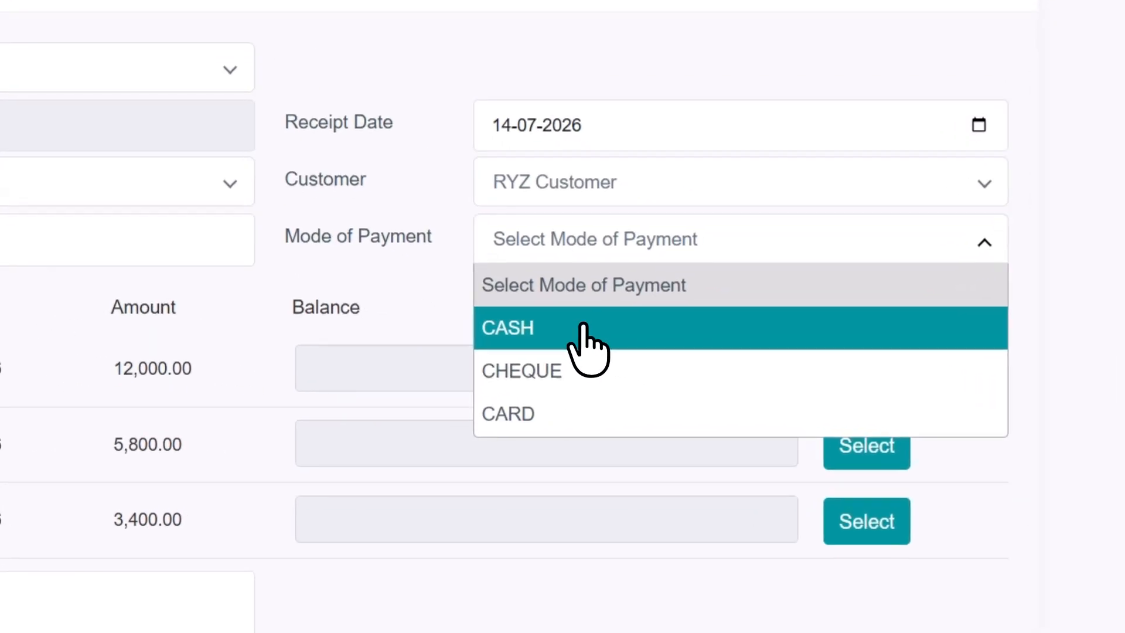
click(740, 370)
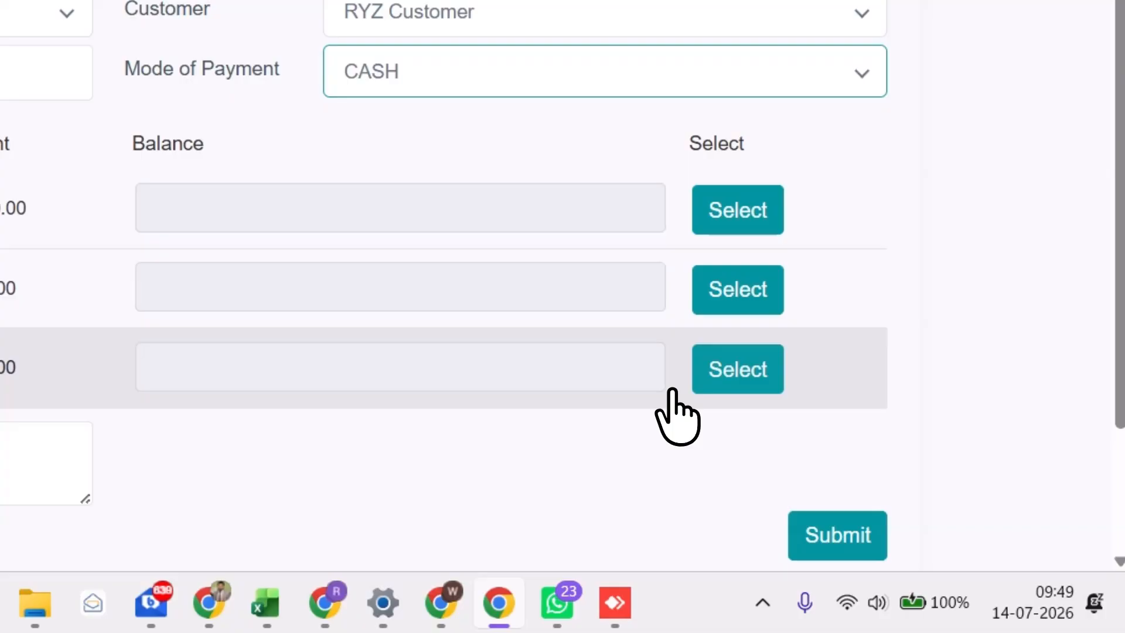
click(732, 378)
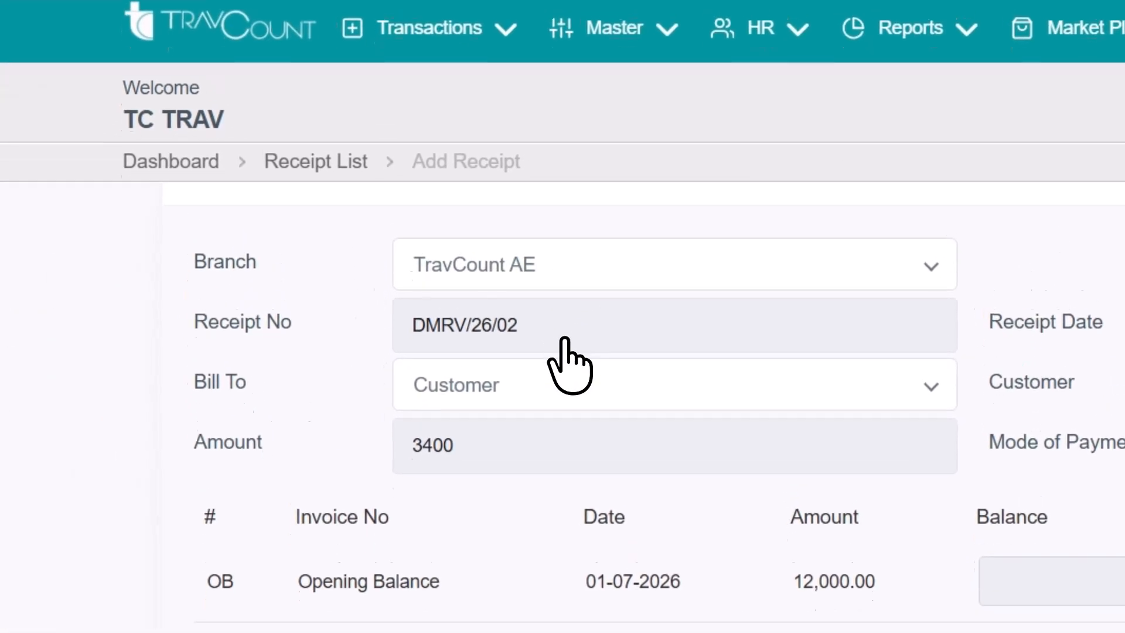
- Check the available Bill To types and deselect invoice DMIV/26/03 from the receipt
click(561, 326)
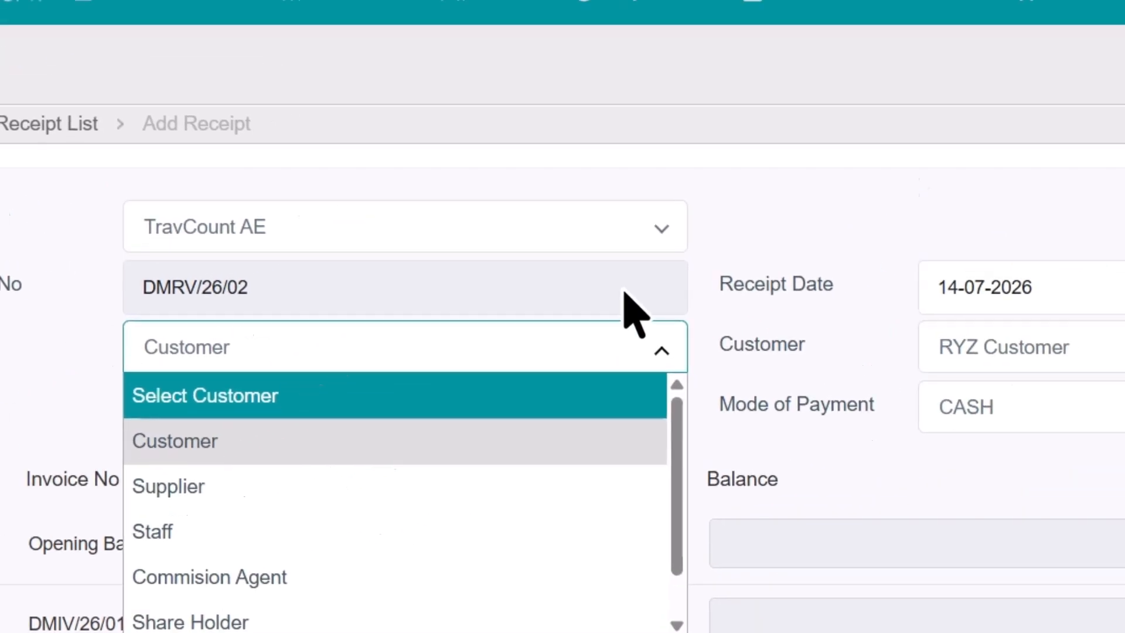
click(1063, 170)
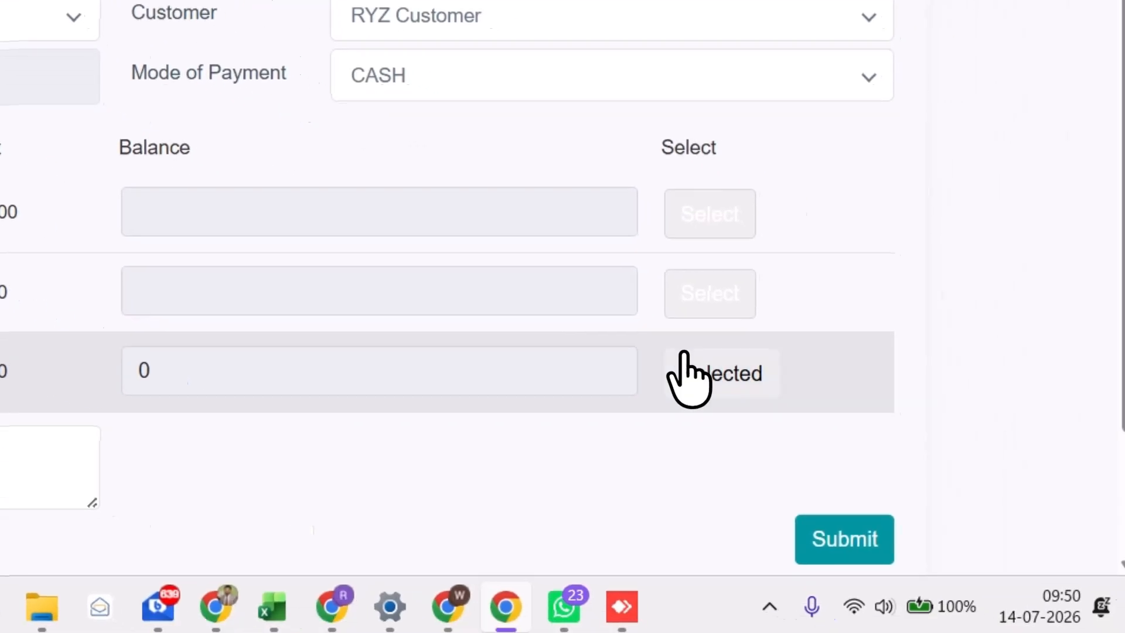
click(1078, 571)
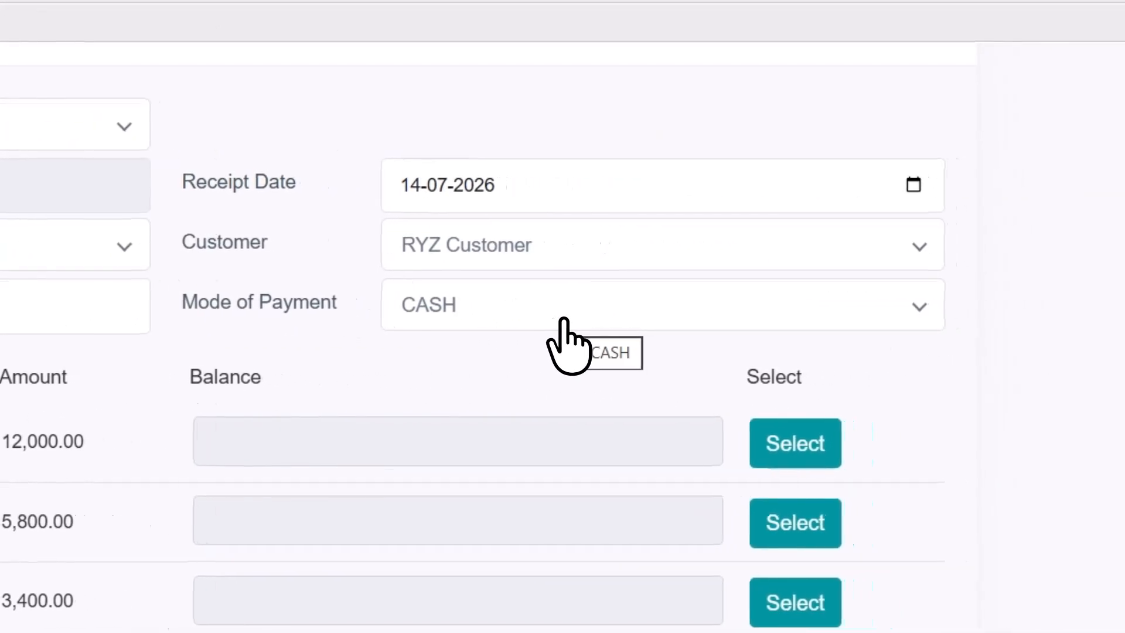
- Change the receipt's mode of payment to CARD and check its card charge and transaction number fields
click(562, 322)
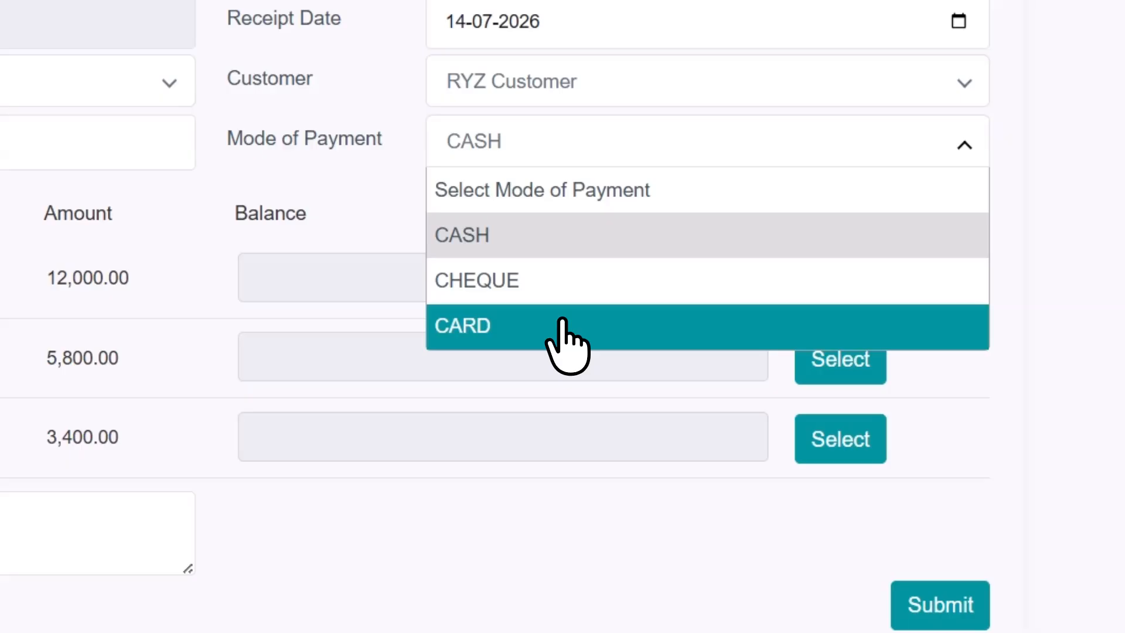
click(562, 325)
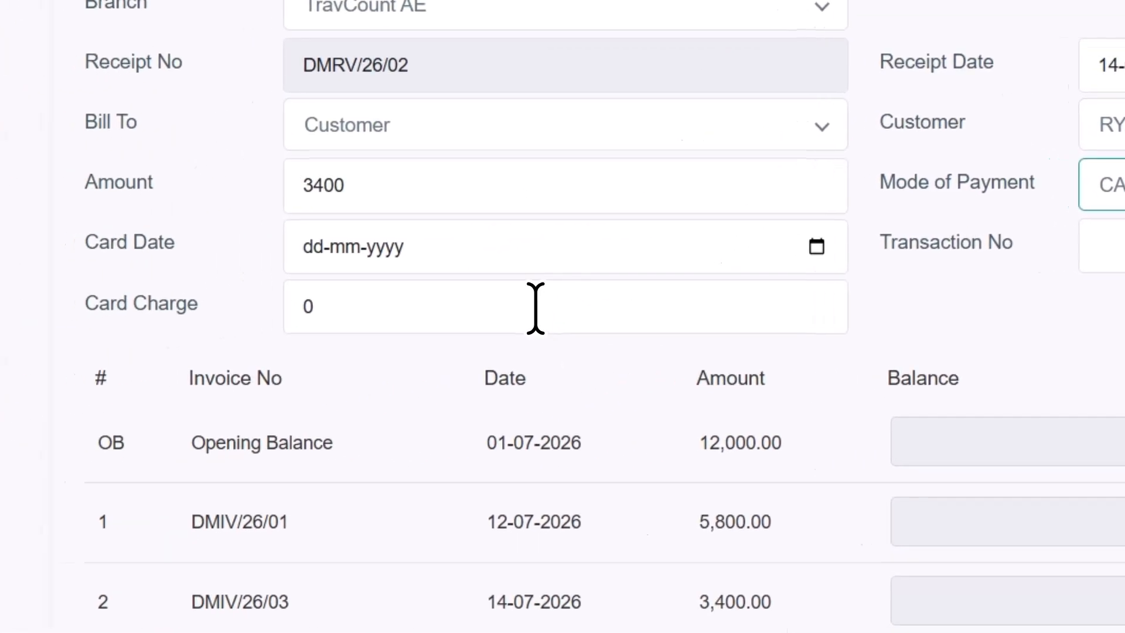
click(782, 312)
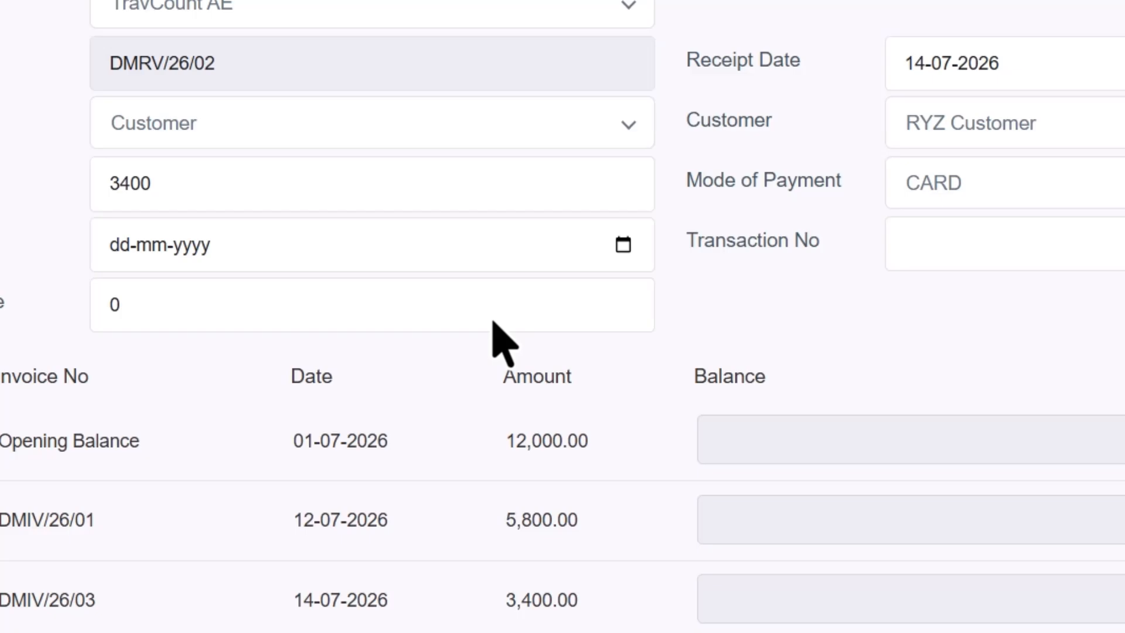
- Check the receipt's card charge and amount fields
click(487, 308)
double_click(467, 308)
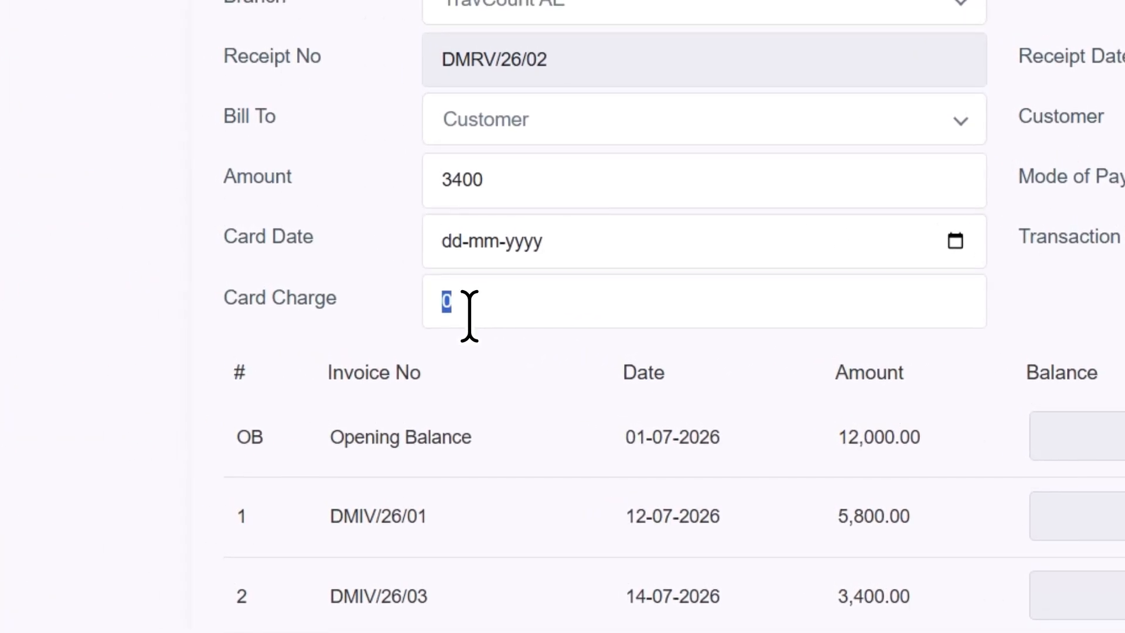
click(448, 178)
double_click(448, 178)
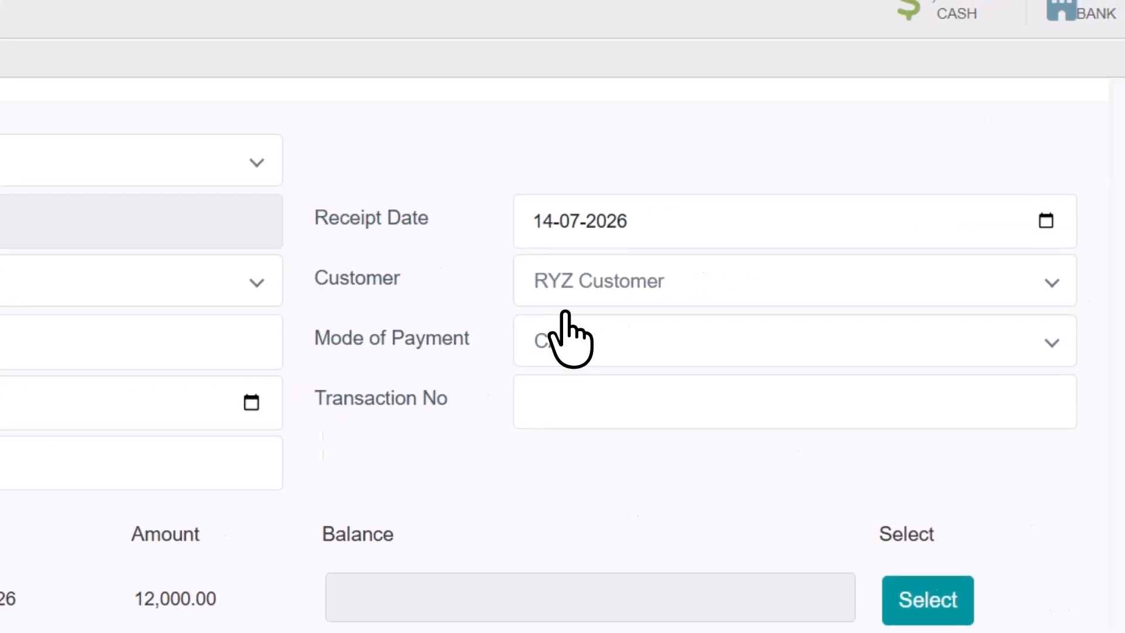
- Switch the receipt's mode of payment to CASH
click(586, 287)
click(1121, 257)
click(676, 351)
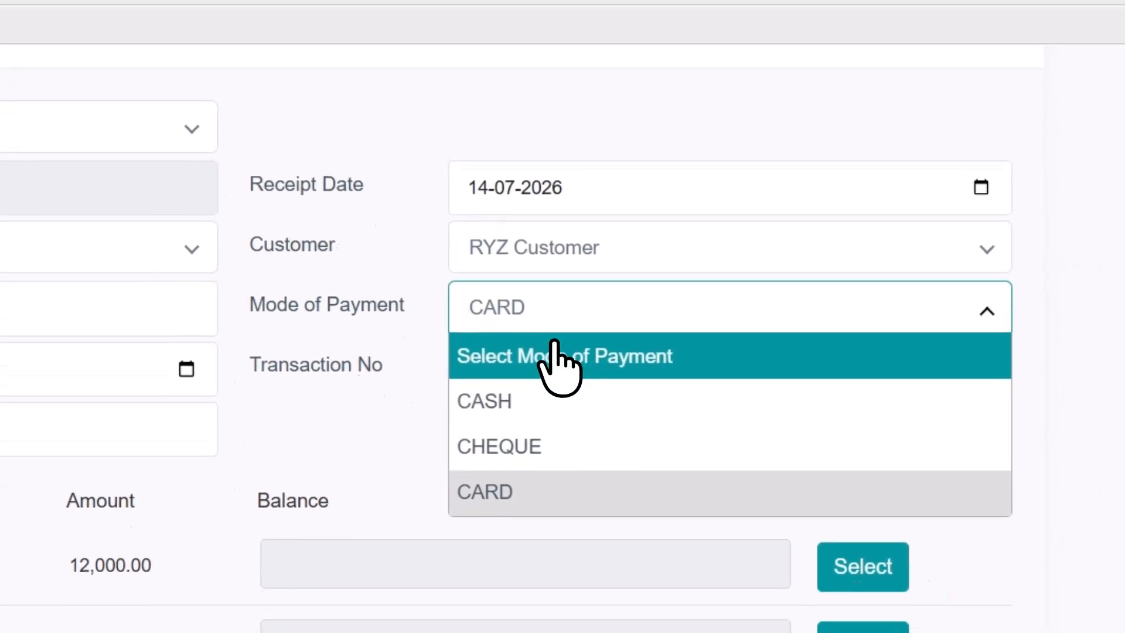
click(743, 410)
click(721, 384)
click(548, 385)
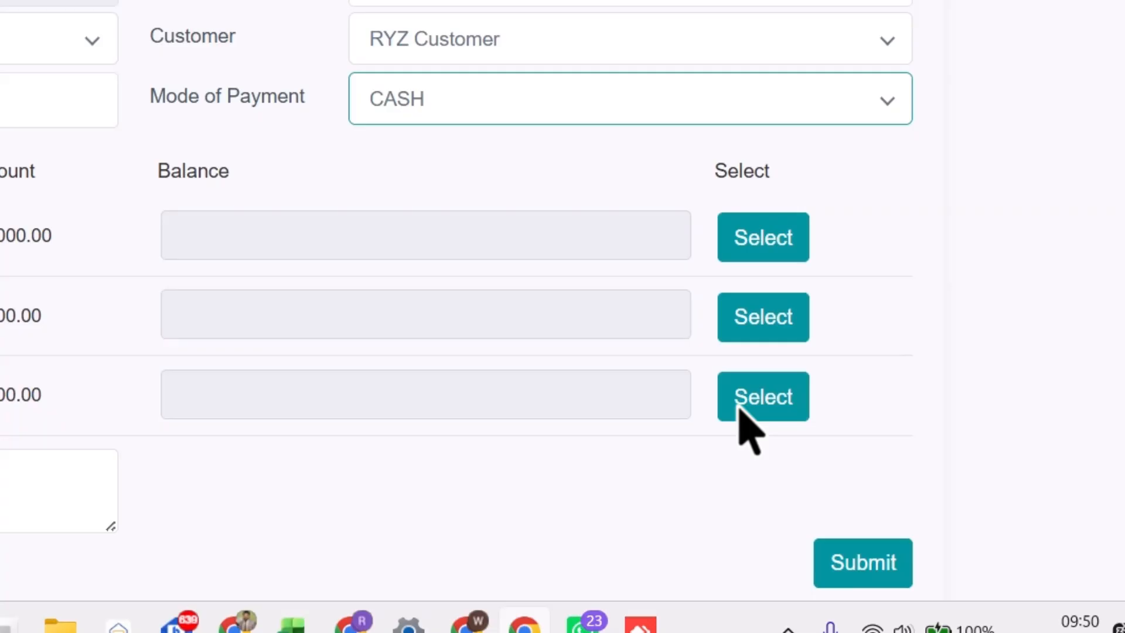
- Allocate the receipt to invoice DMIV/26/03 and submit it
scroll(873, 620, down, 2)
click(745, 319)
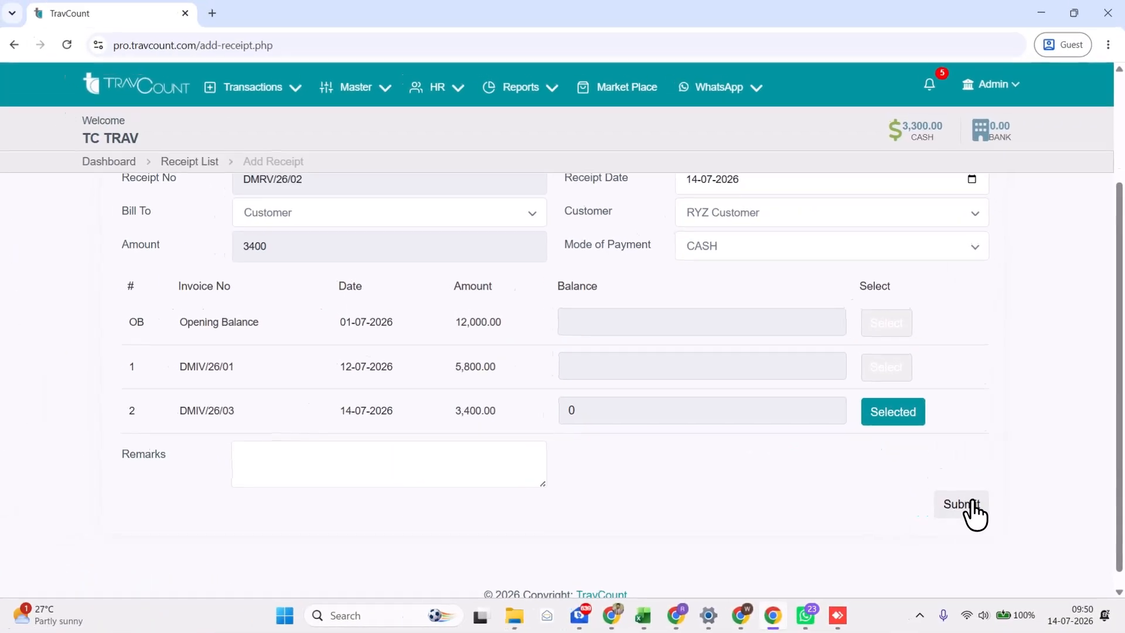
click(832, 472)
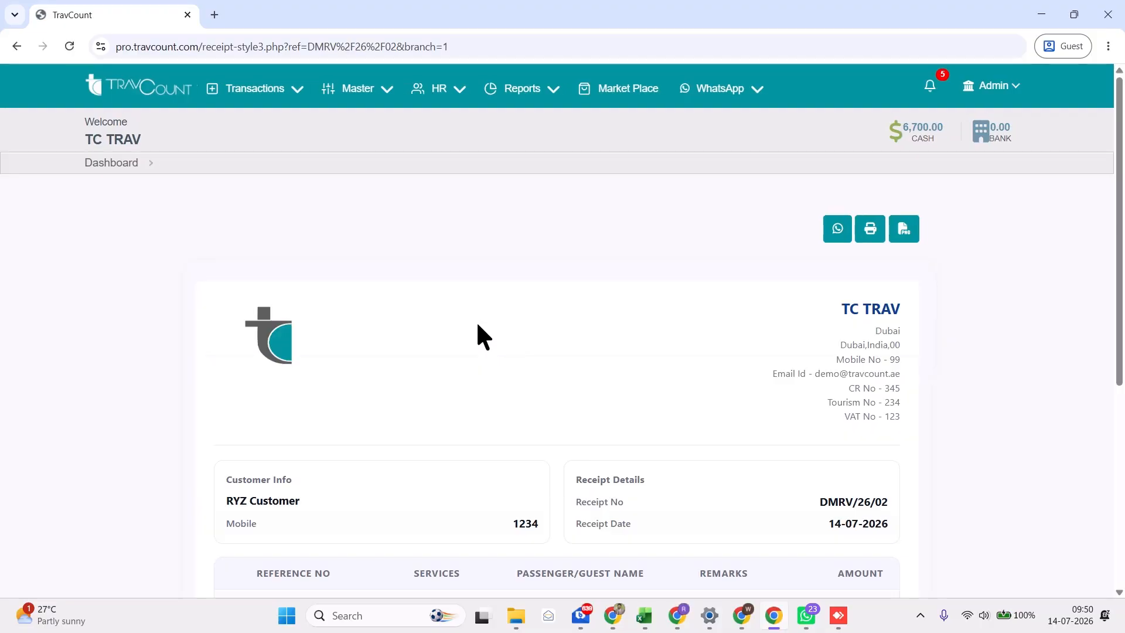
- Review the submitted receipt's customer info, receipt details, service lines, grand total and signature
scroll(475, 326, down, 3)
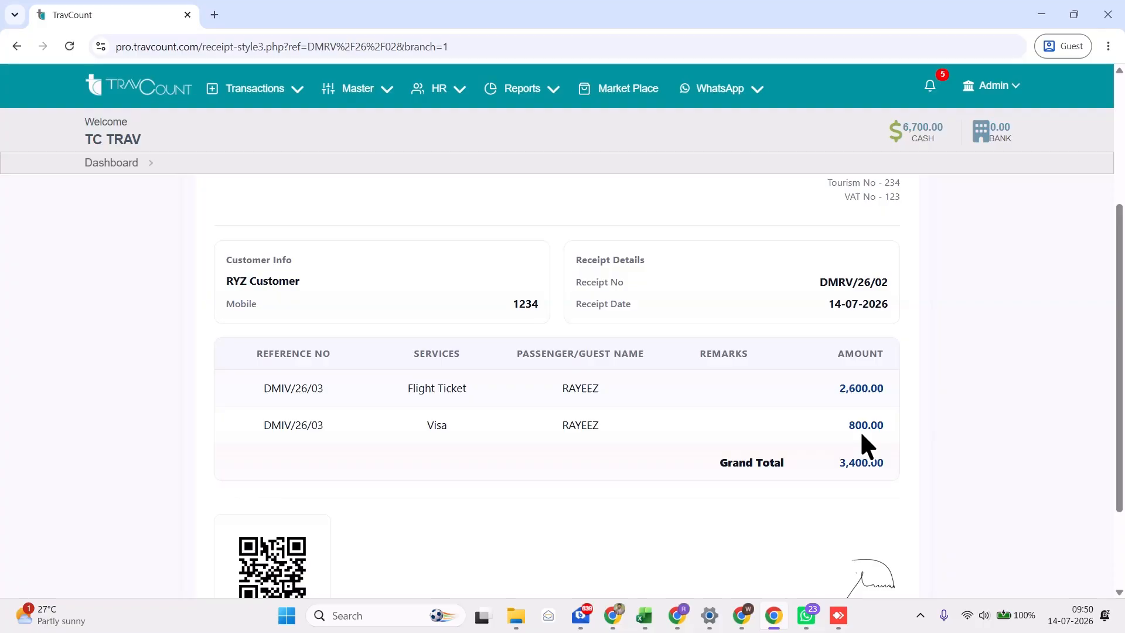
scroll(640, 432, up, 3)
scroll(640, 432, down, 5)
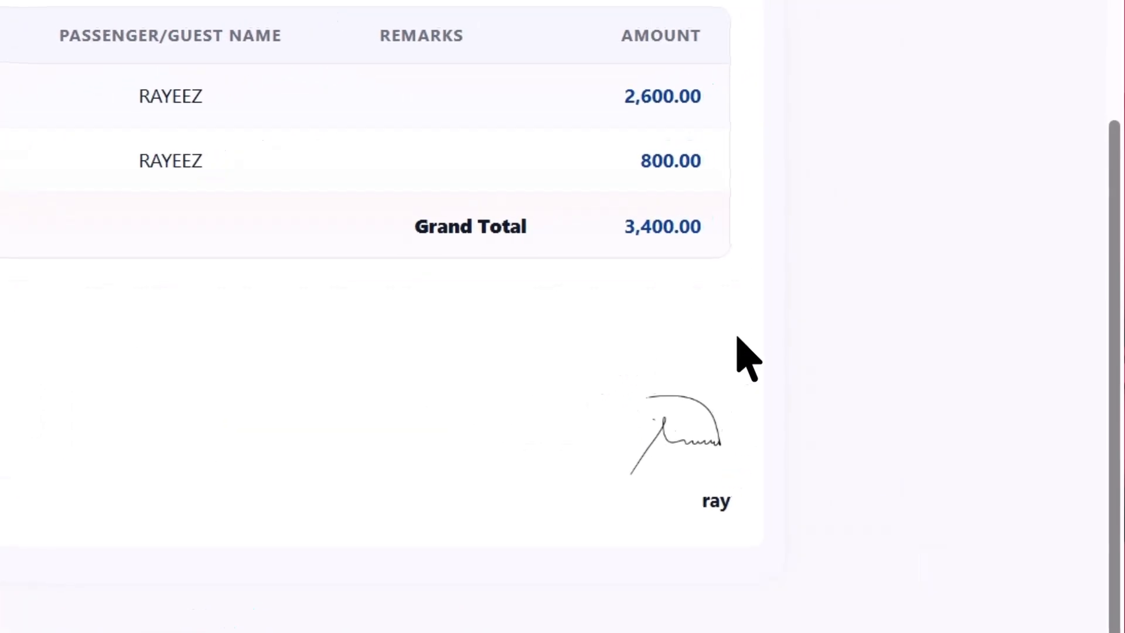
scroll(504, 432, up, 6)
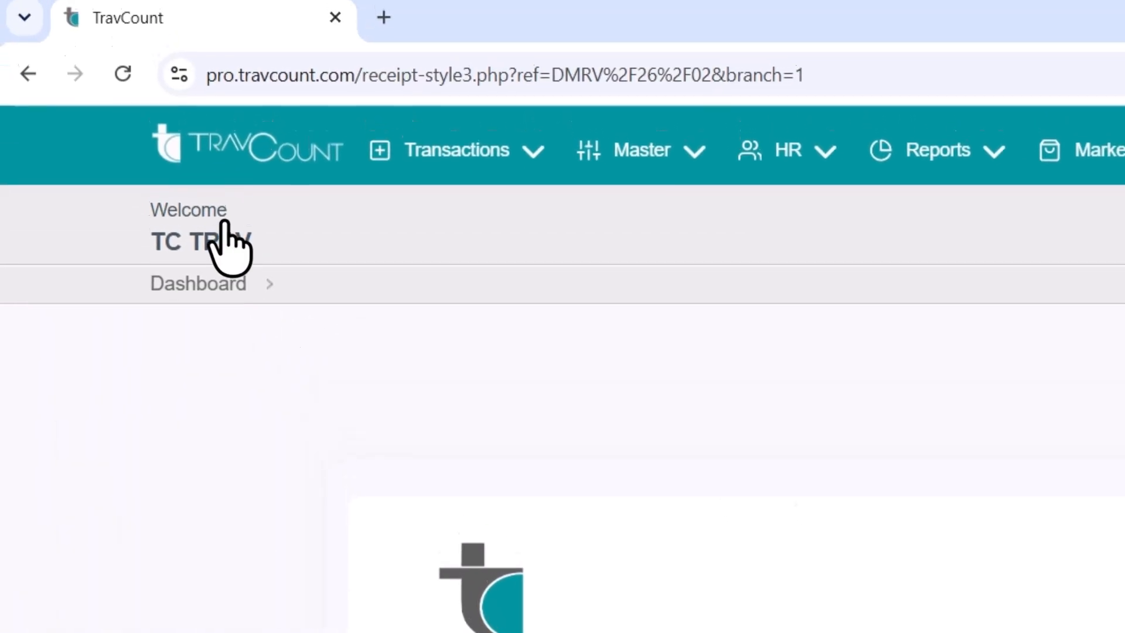
- Open the receipt list from the dashboard and check the recorded receipts and their available actions
click(243, 167)
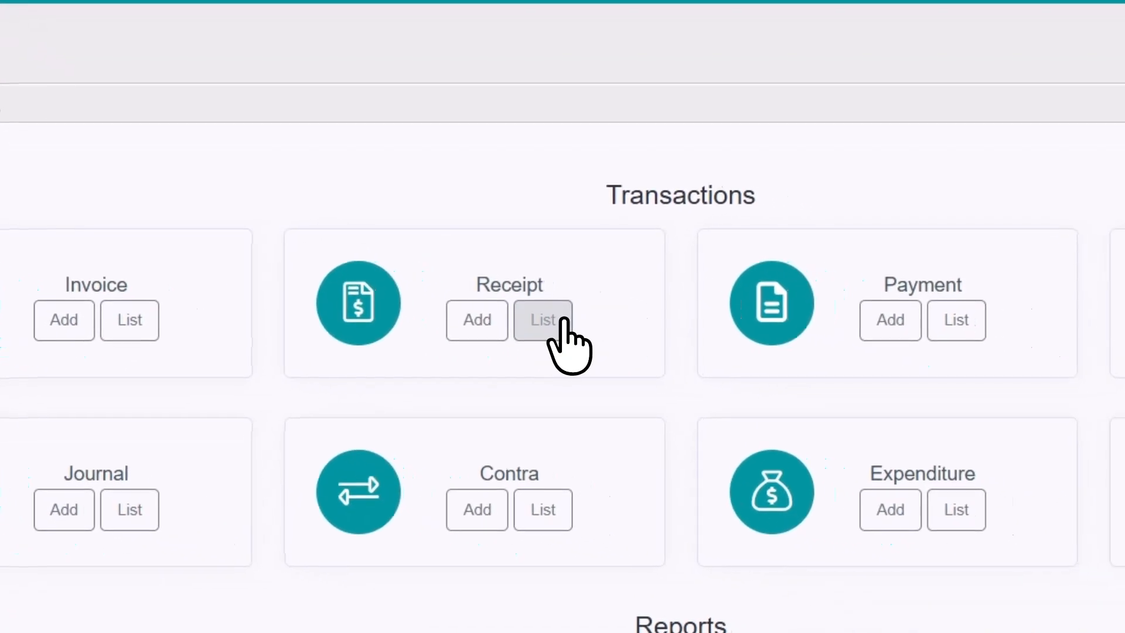
click(563, 319)
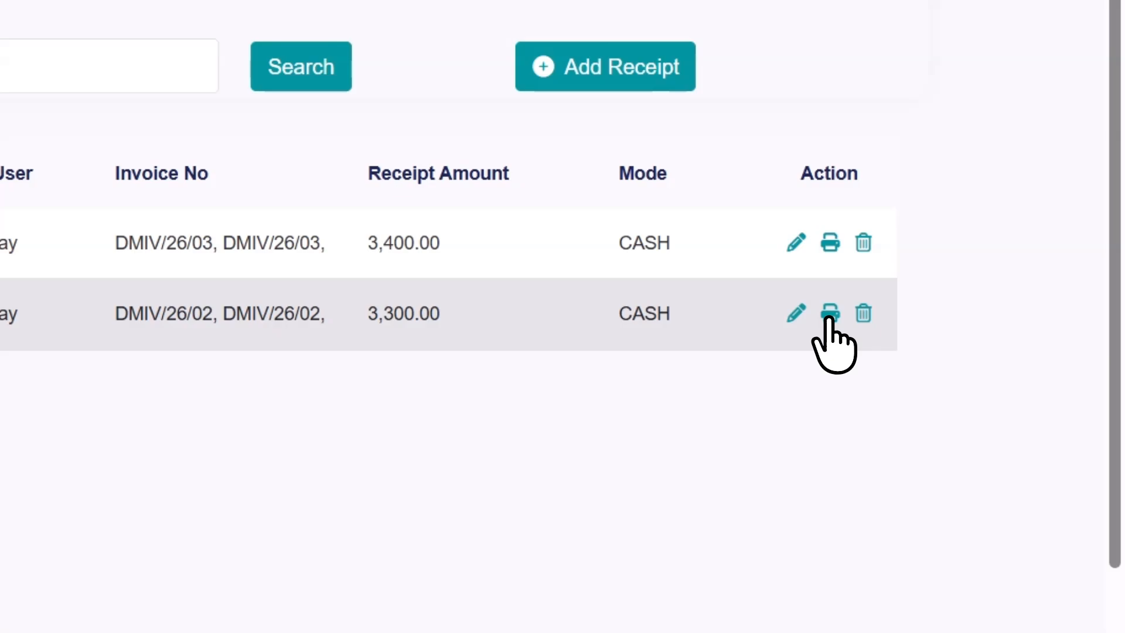
click(583, 306)
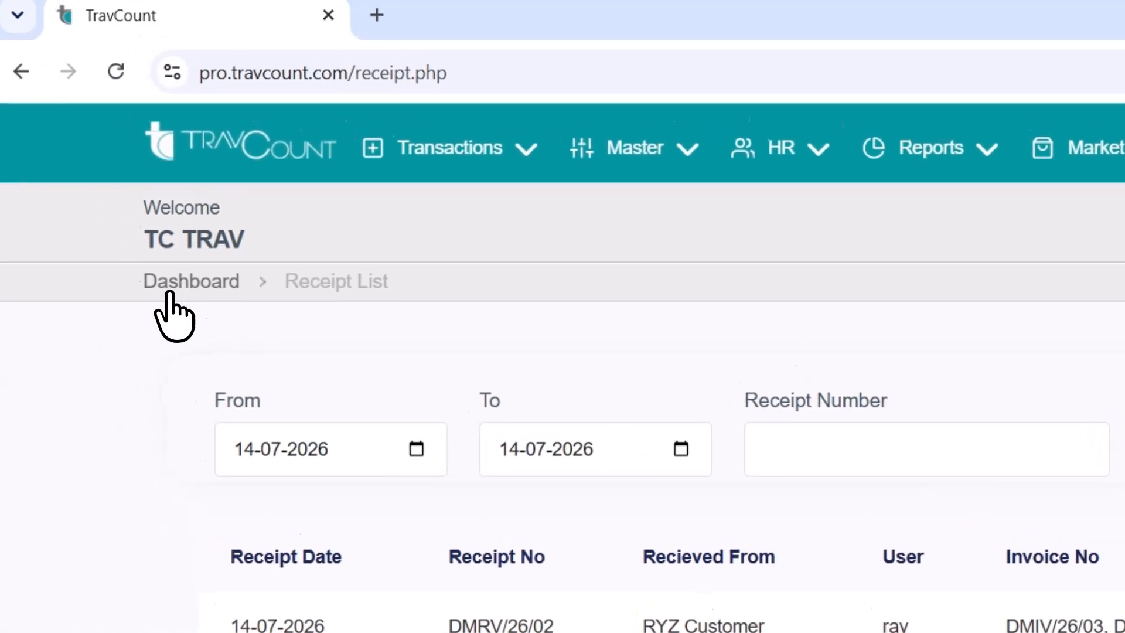
- Start a new payment for branch TravCount AE, billed to type Supplier with XYZ Supplier selected
click(12, 171)
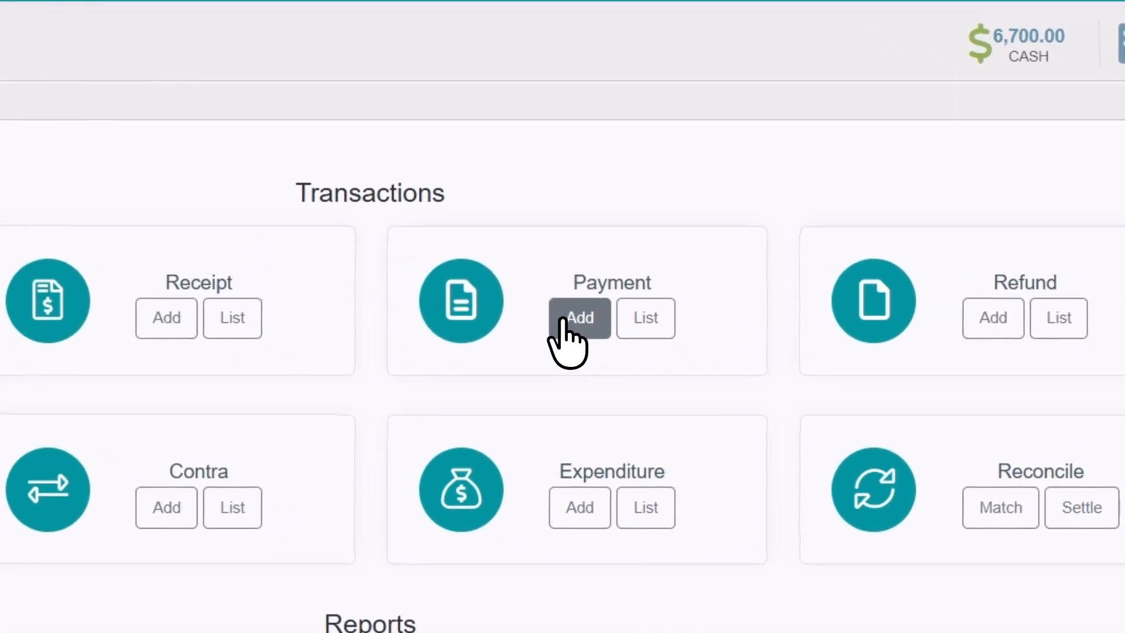
click(565, 328)
click(360, 319)
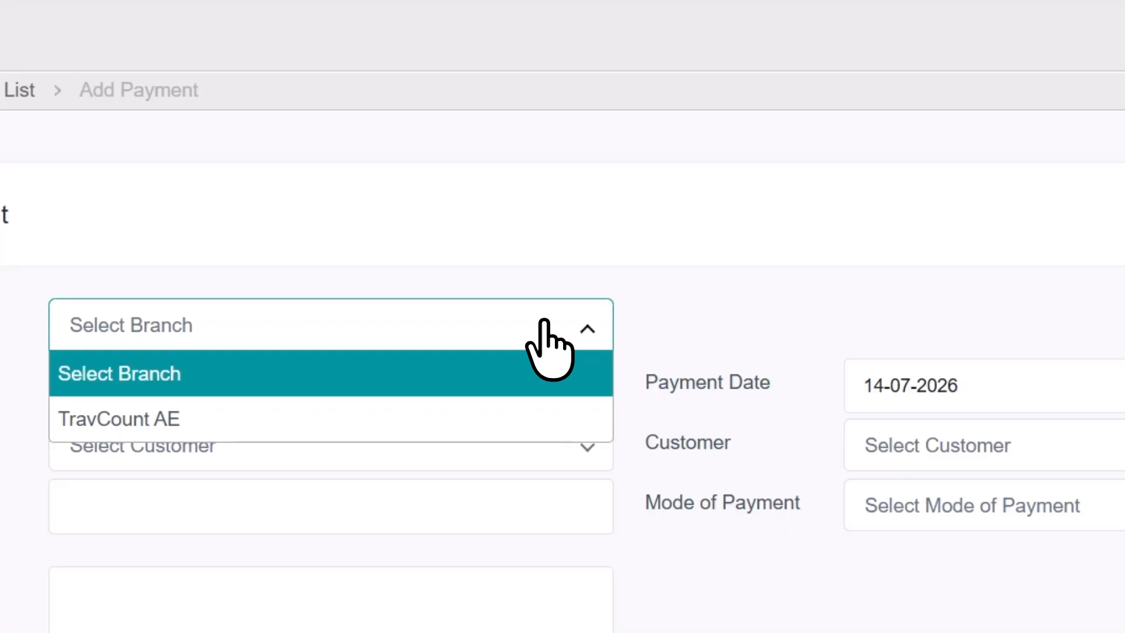
click(167, 395)
click(150, 430)
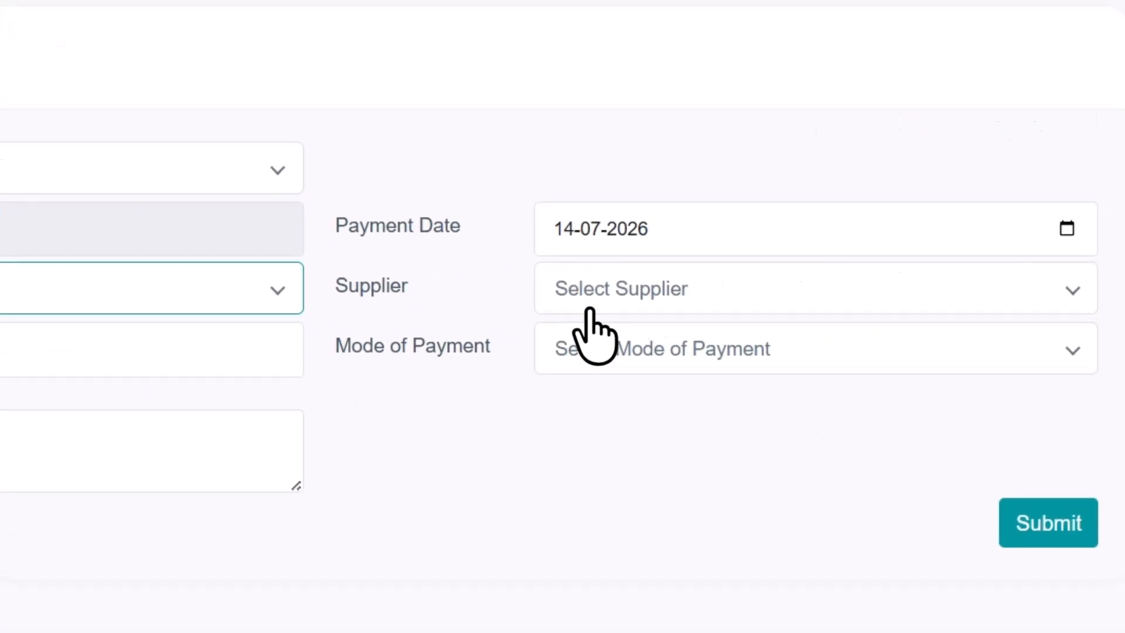
click(516, 472)
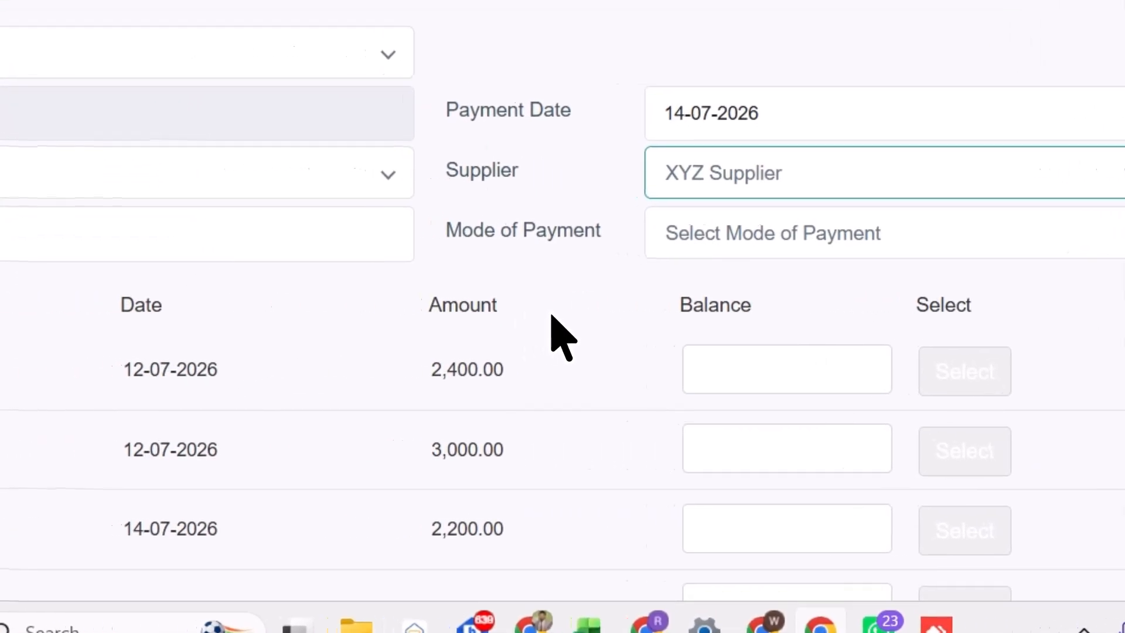
- Review the outstanding references and amounts listed for XYZ Supplier
scroll(297, 494, down, 5)
scroll(530, 328, up, 9)
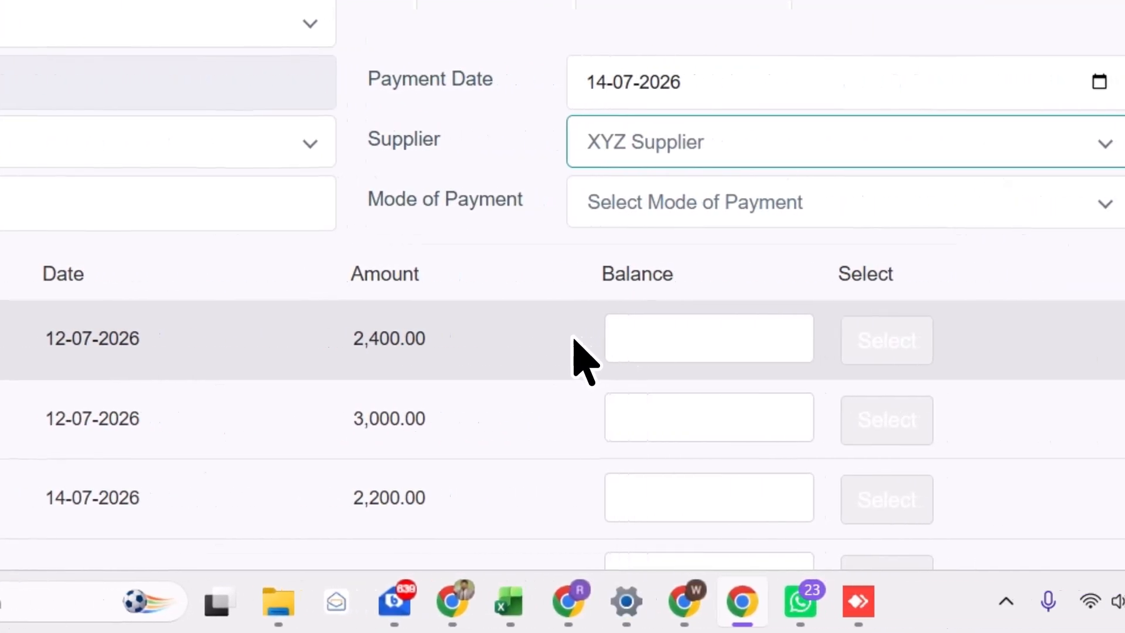
scroll(536, 381, down, 8)
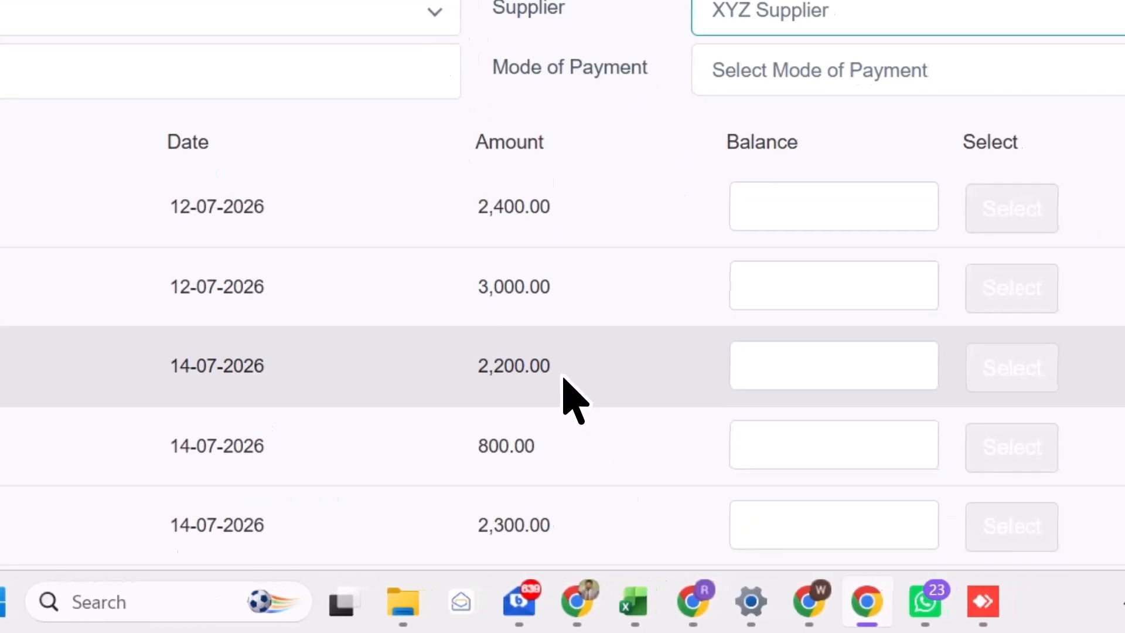
- Set the payment amount to 5000 and the mode of payment to CASH
scroll(559, 375, up, 10)
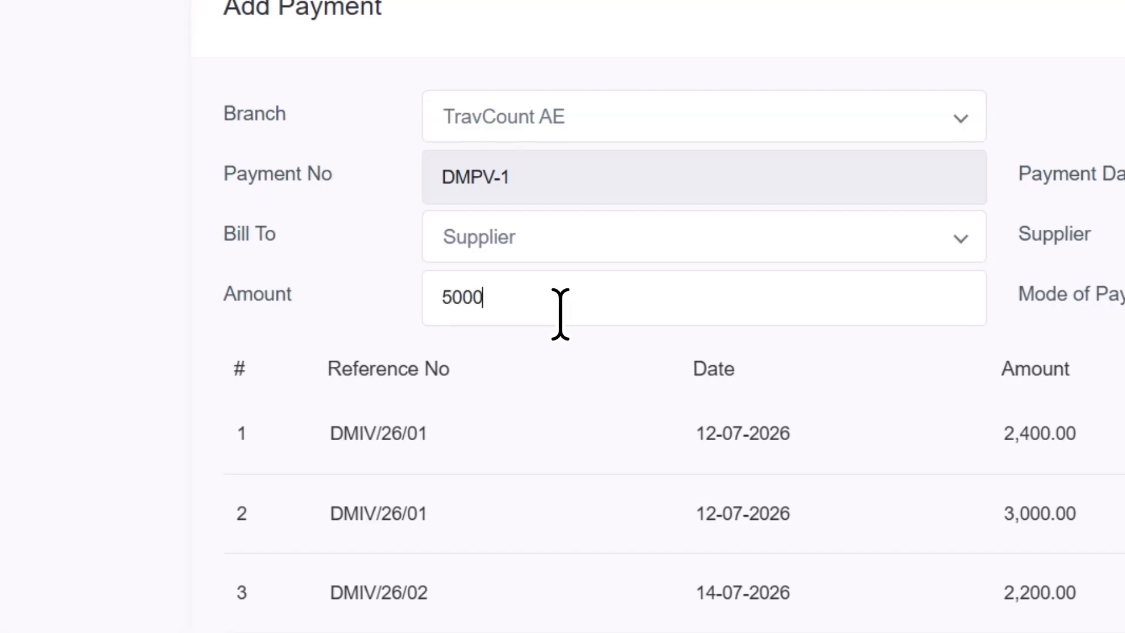
click(1124, 299)
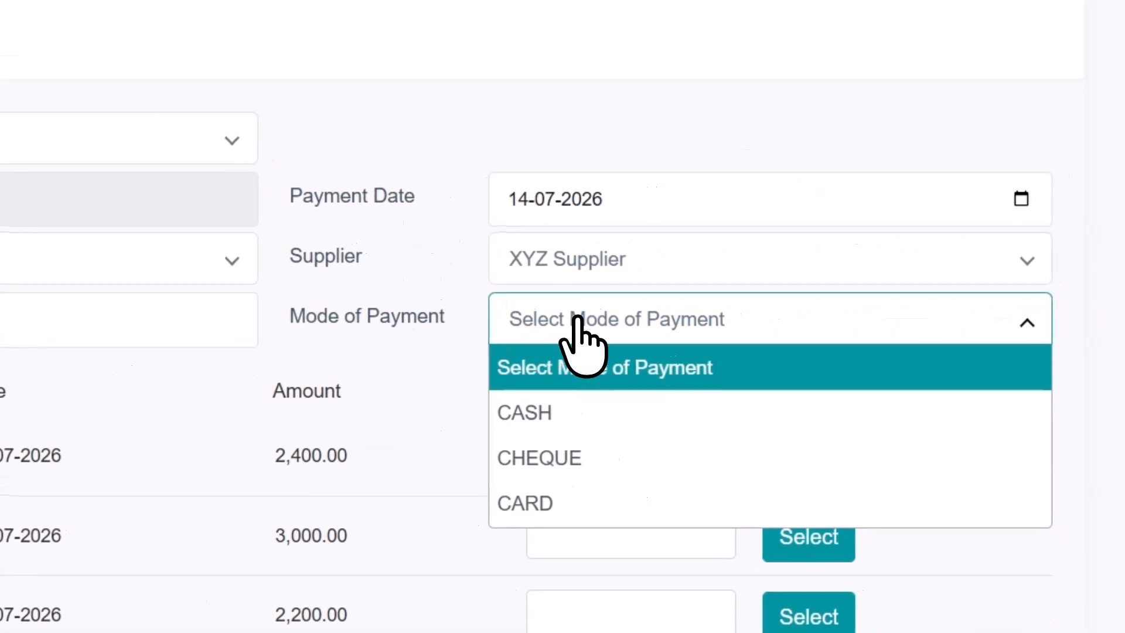
click(561, 320)
click(562, 256)
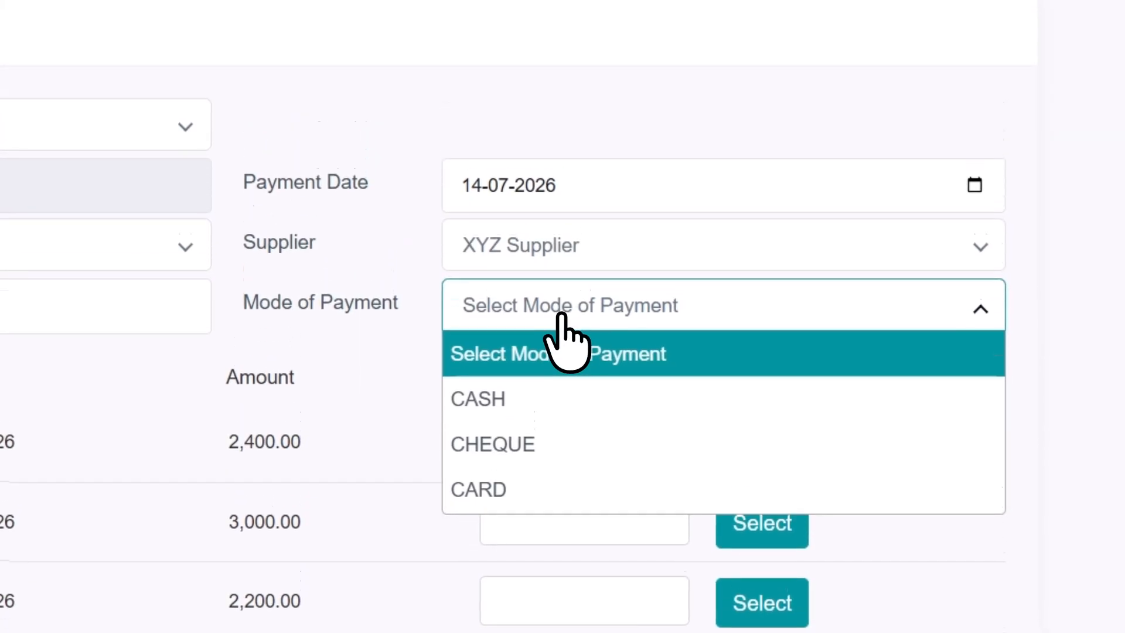
click(556, 339)
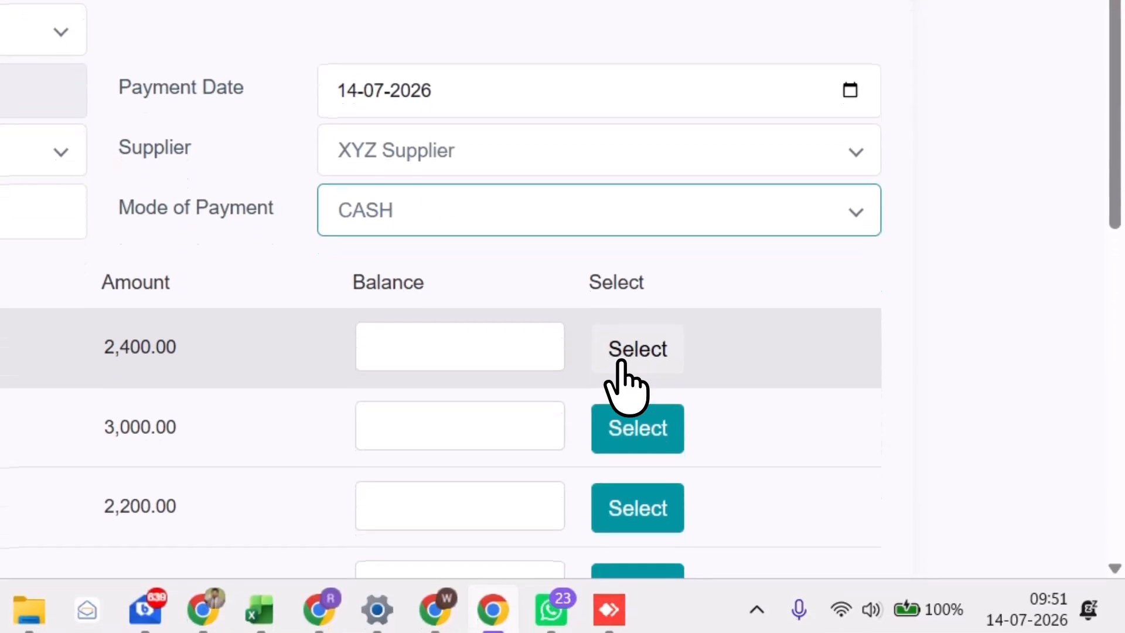
- Allocate the payment to both DMIV/26/01 entries, 2,400.00 and 3,000.00, and submit it
click(661, 338)
click(618, 424)
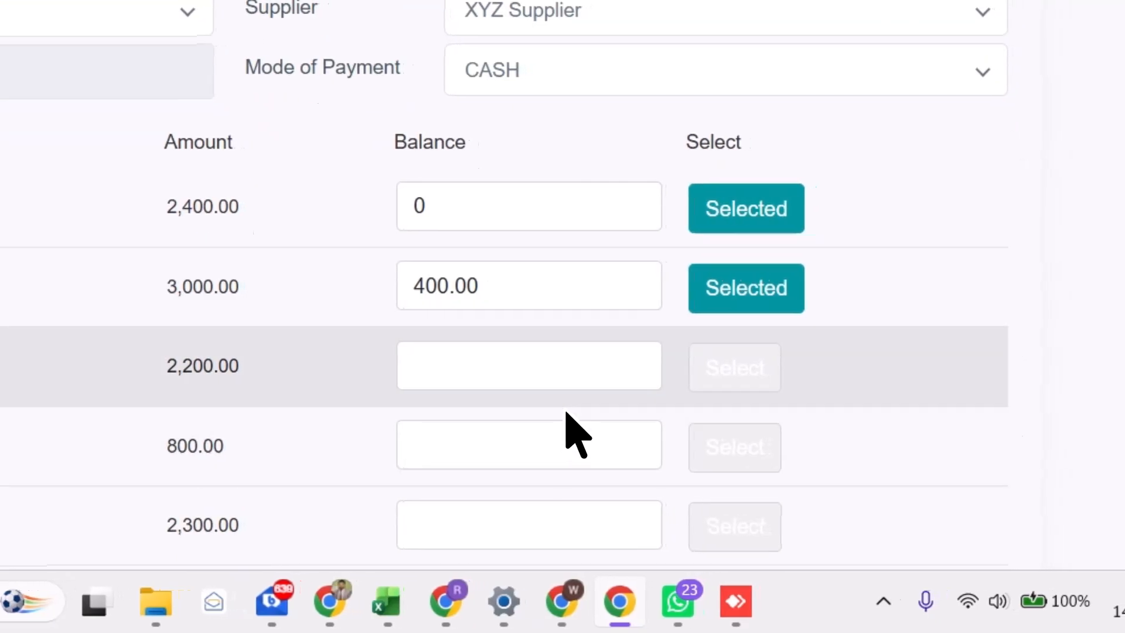
scroll(531, 316, down, 4)
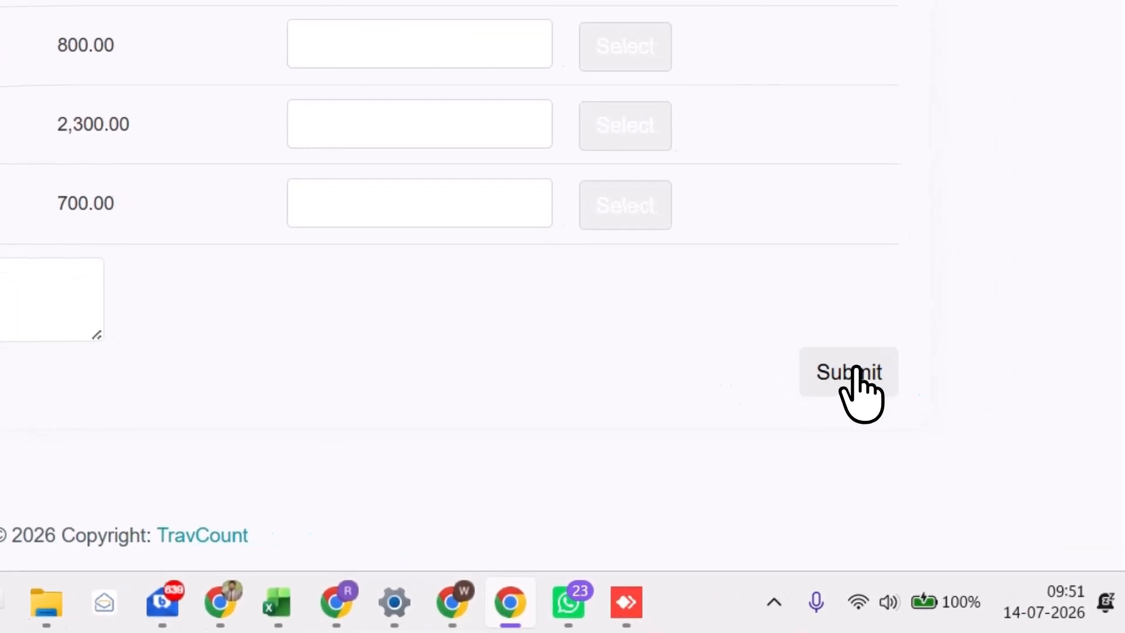
click(856, 373)
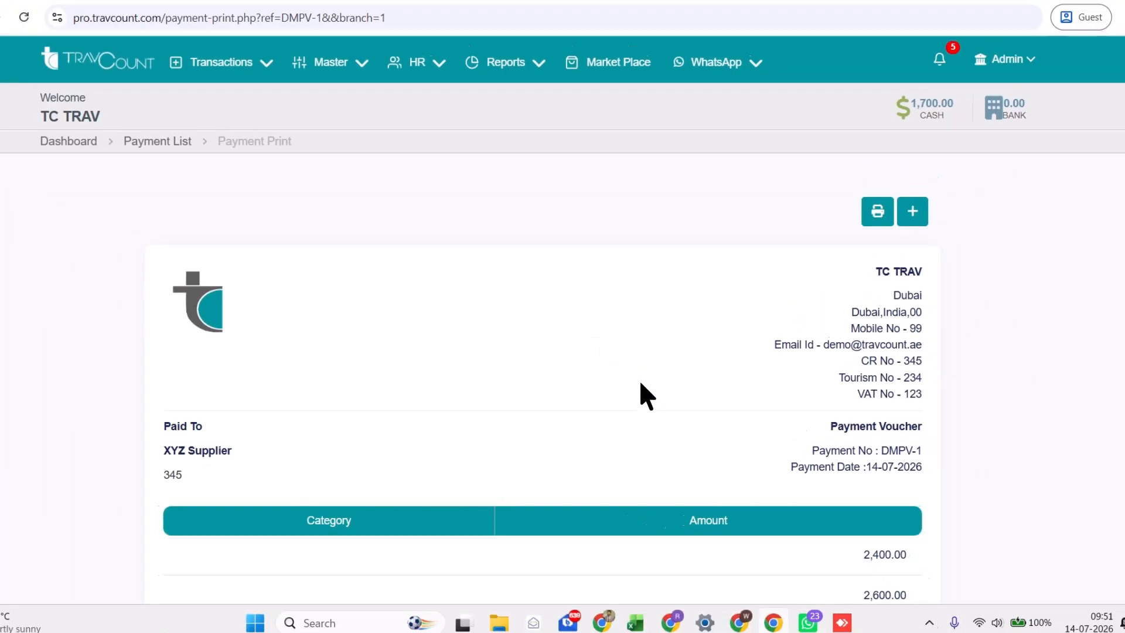
- Review the payment voucher's supplier, amounts and grand total, and open the payment list
scroll(591, 363, down, 4)
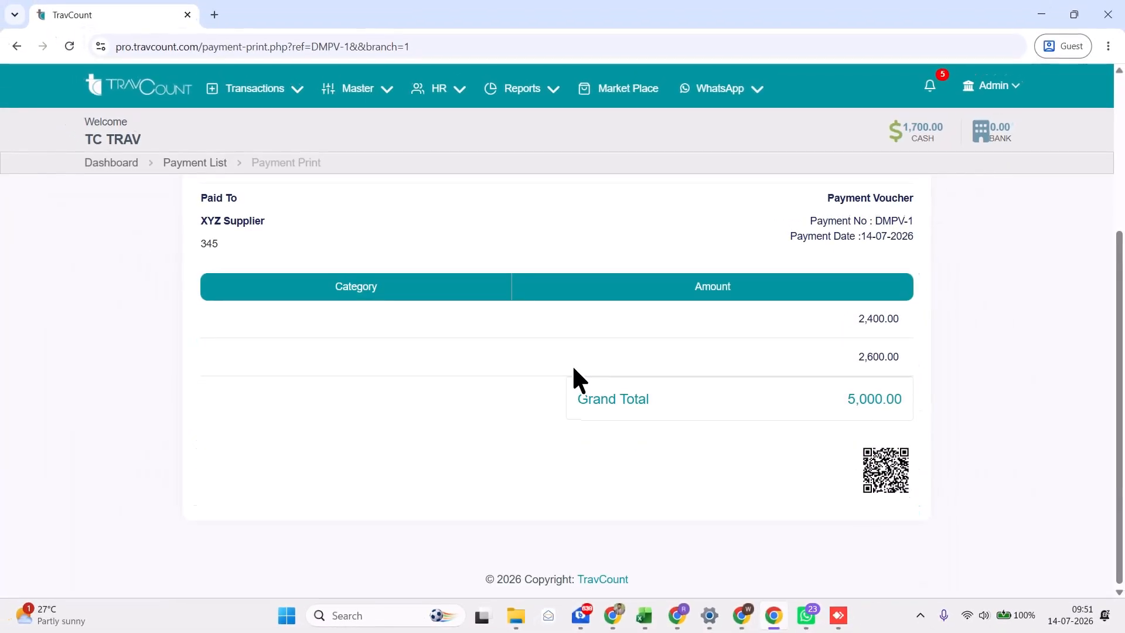
scroll(527, 357, up, 4)
click(168, 164)
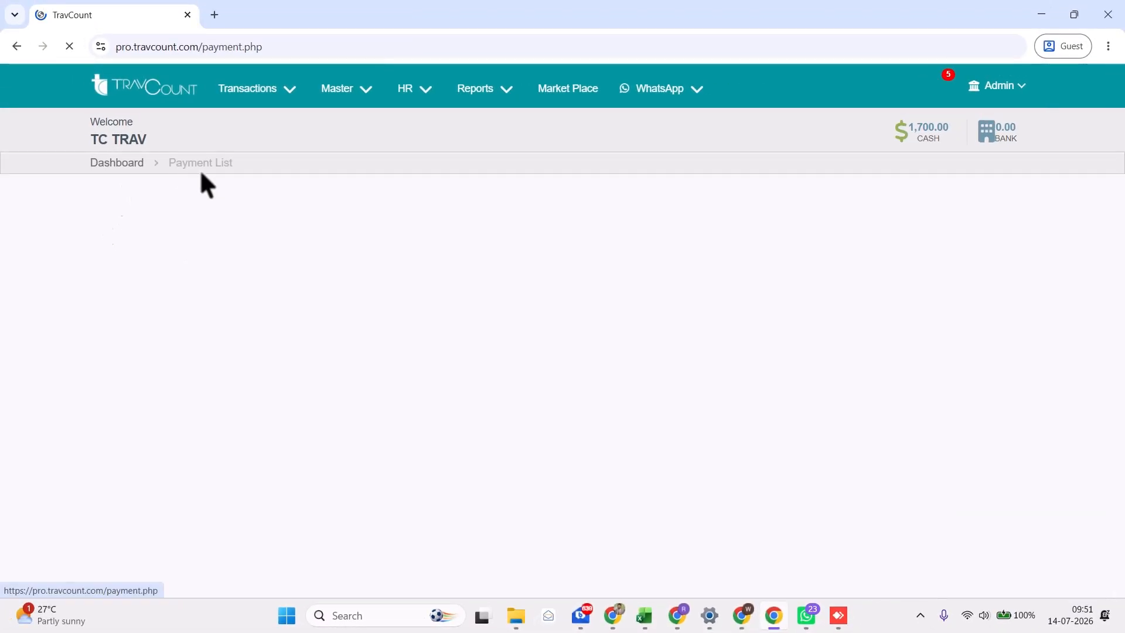
- Start a new refund from the dashboard for branch TravCount AE and look up invoice number 02
click(165, 96)
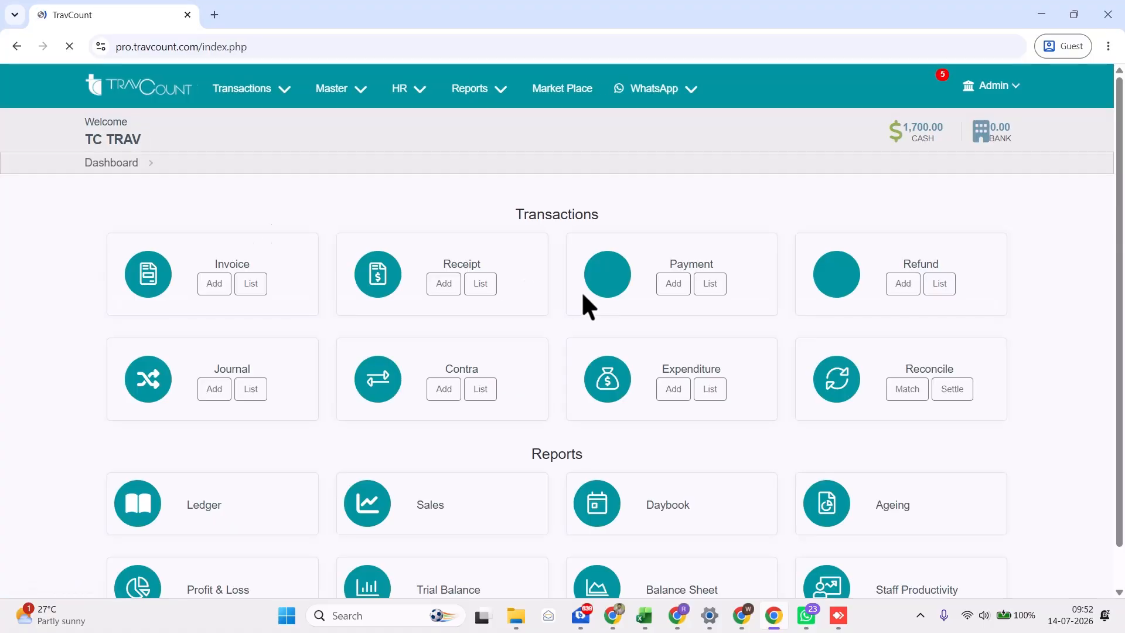
click(902, 284)
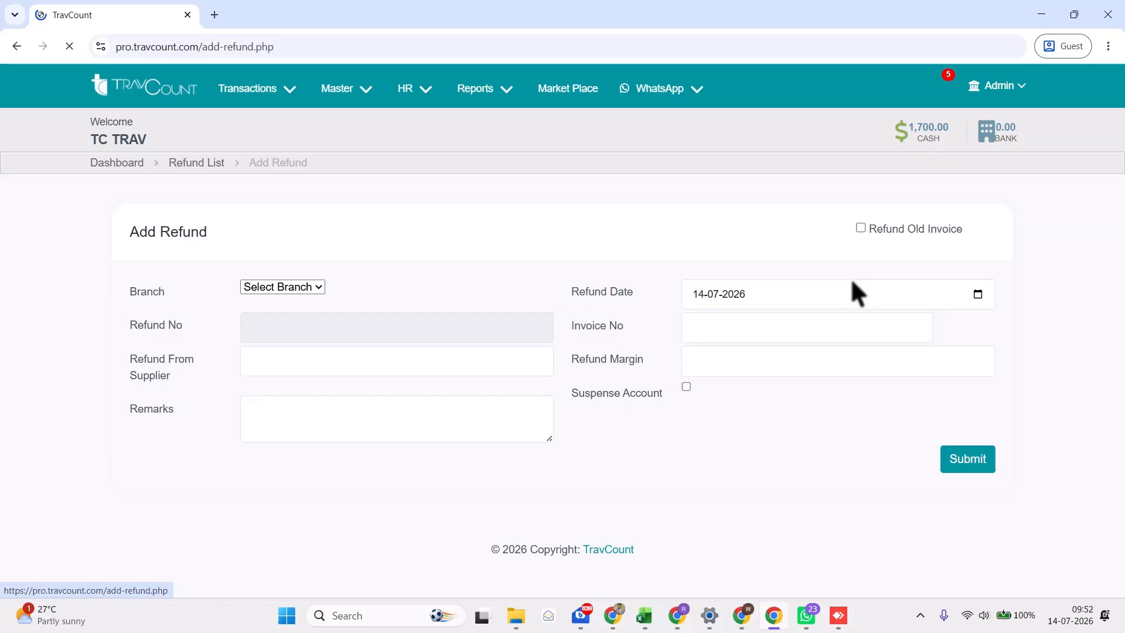
click(336, 345)
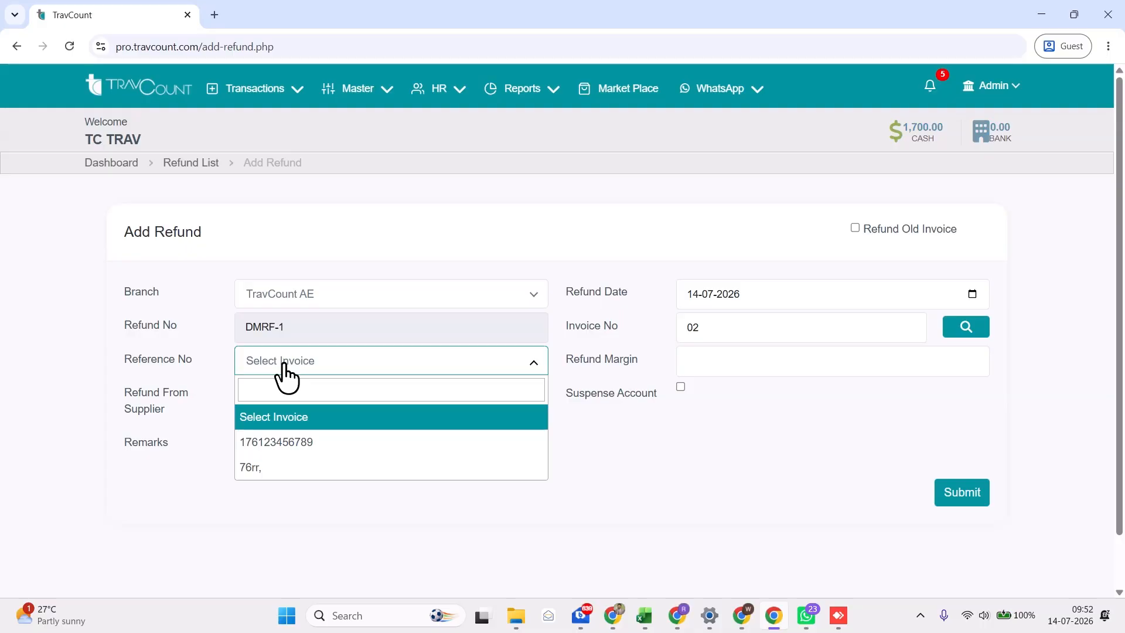
click(294, 445)
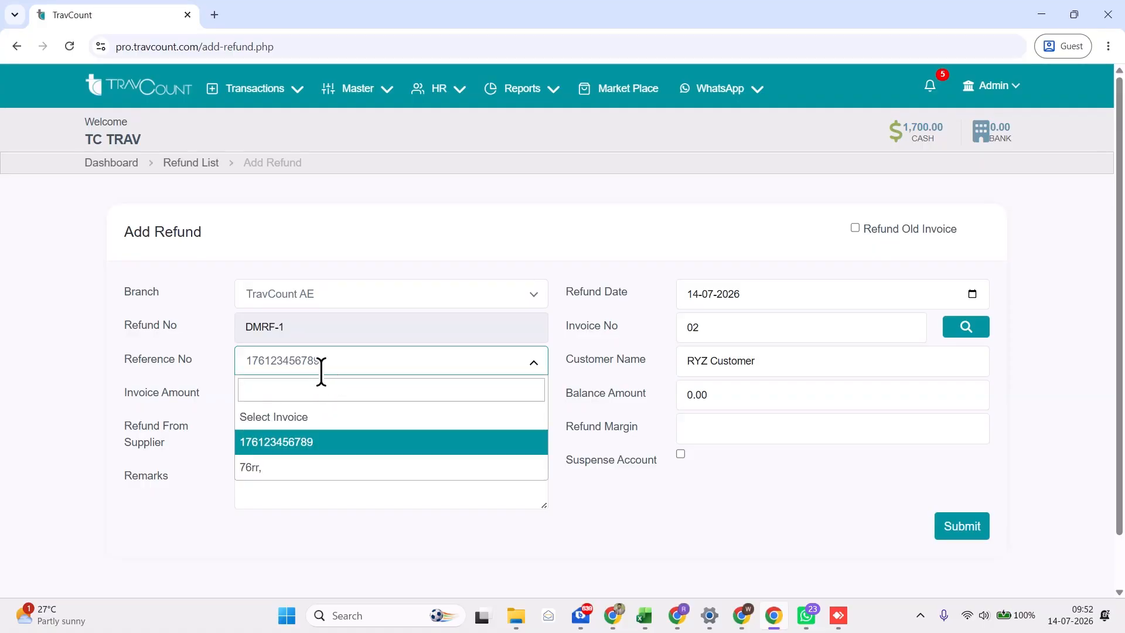
click(311, 468)
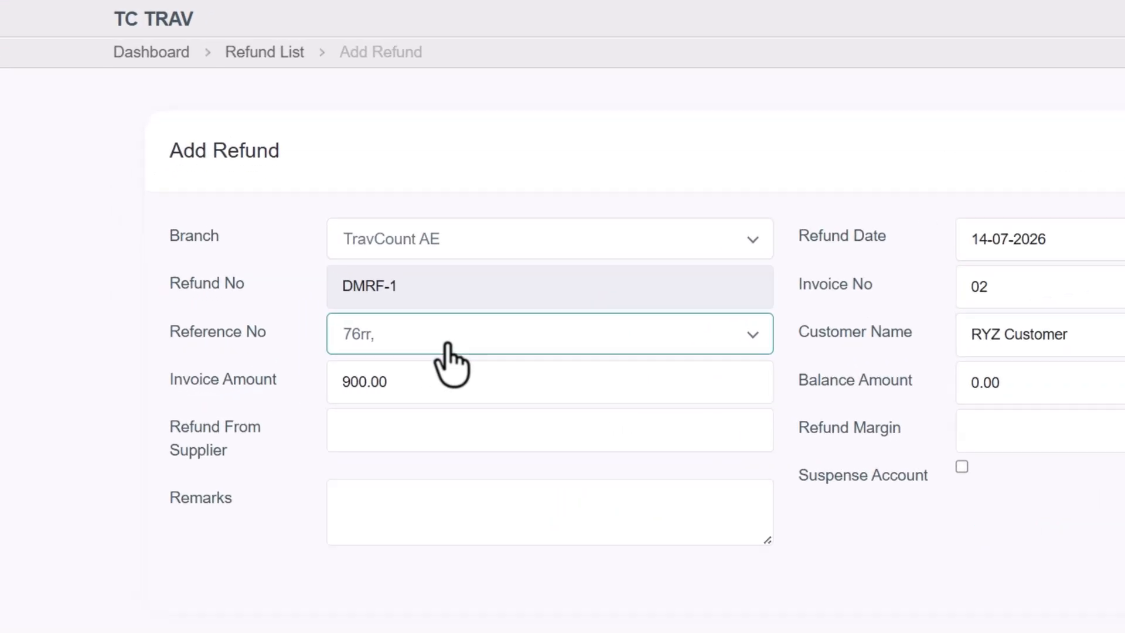
click(448, 348)
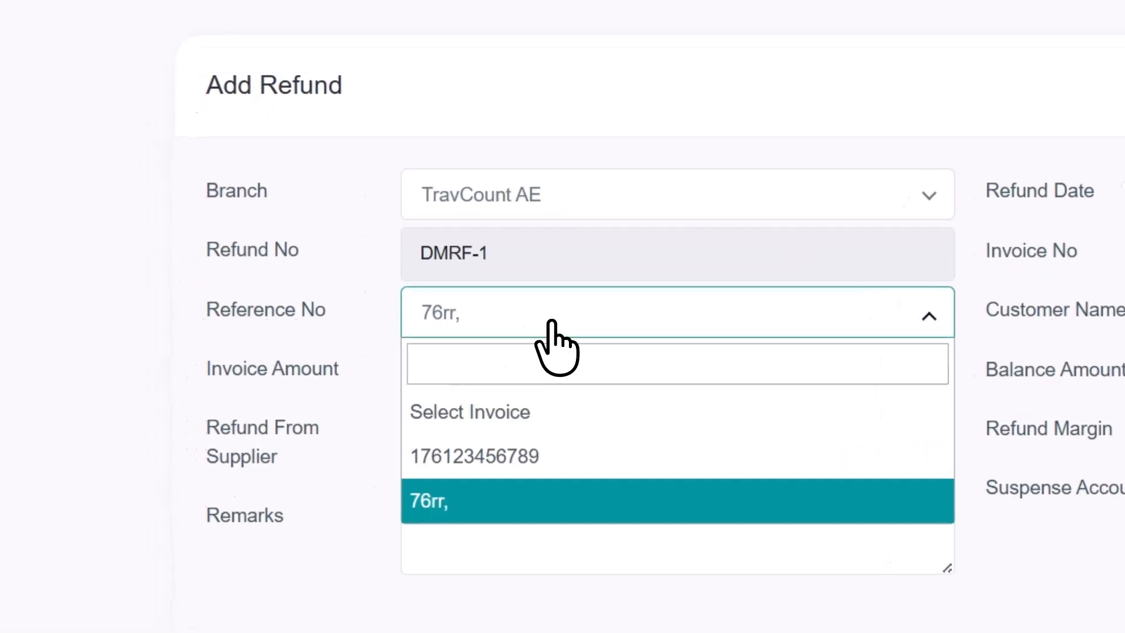
click(410, 447)
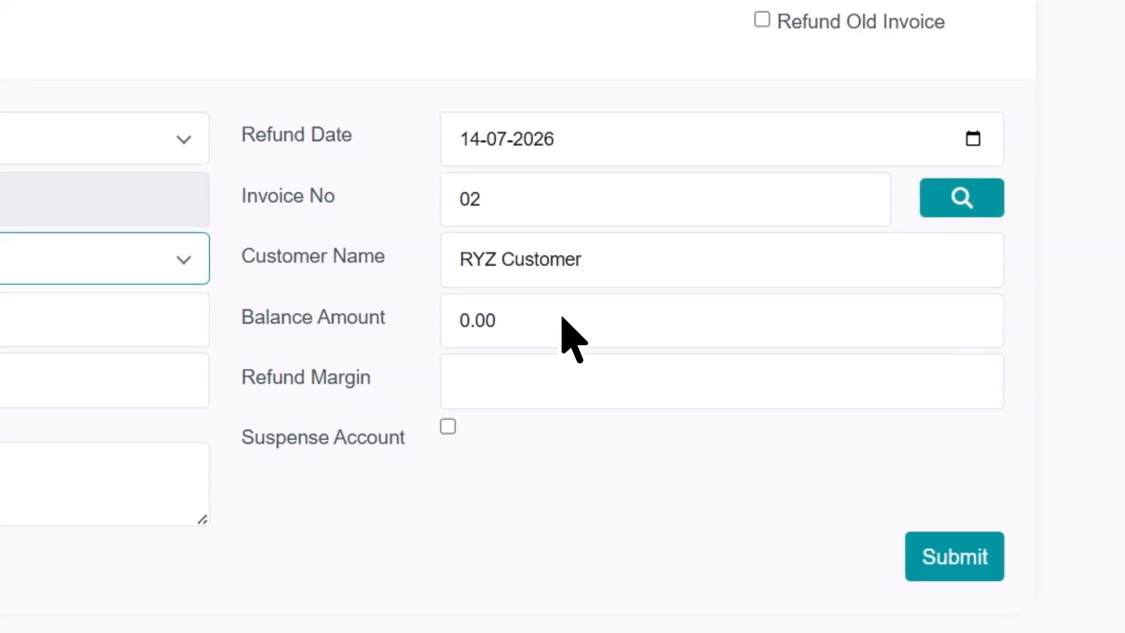
click(563, 314)
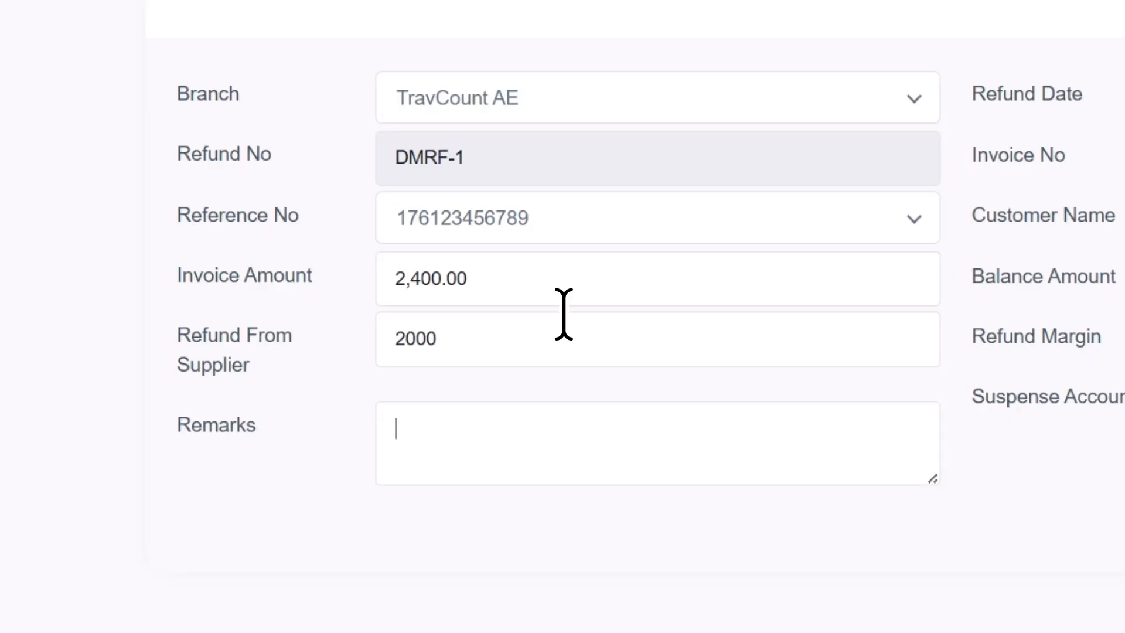
- Set the refund margin to 50, submit the refund, and open the refund list to check the new entry
click(564, 314)
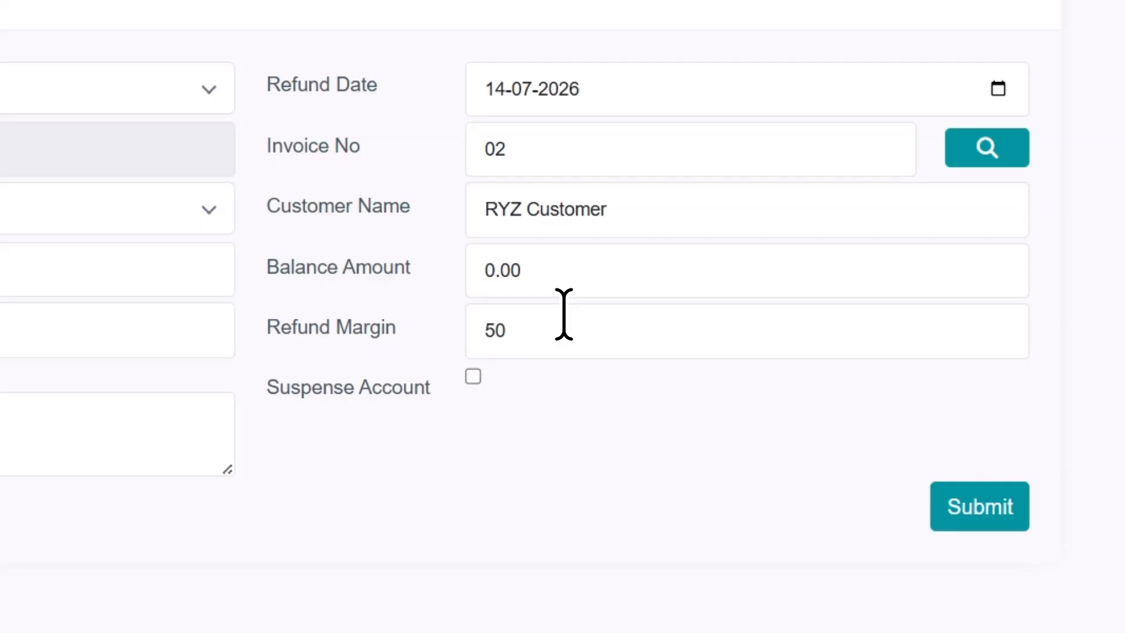
click(94, 443)
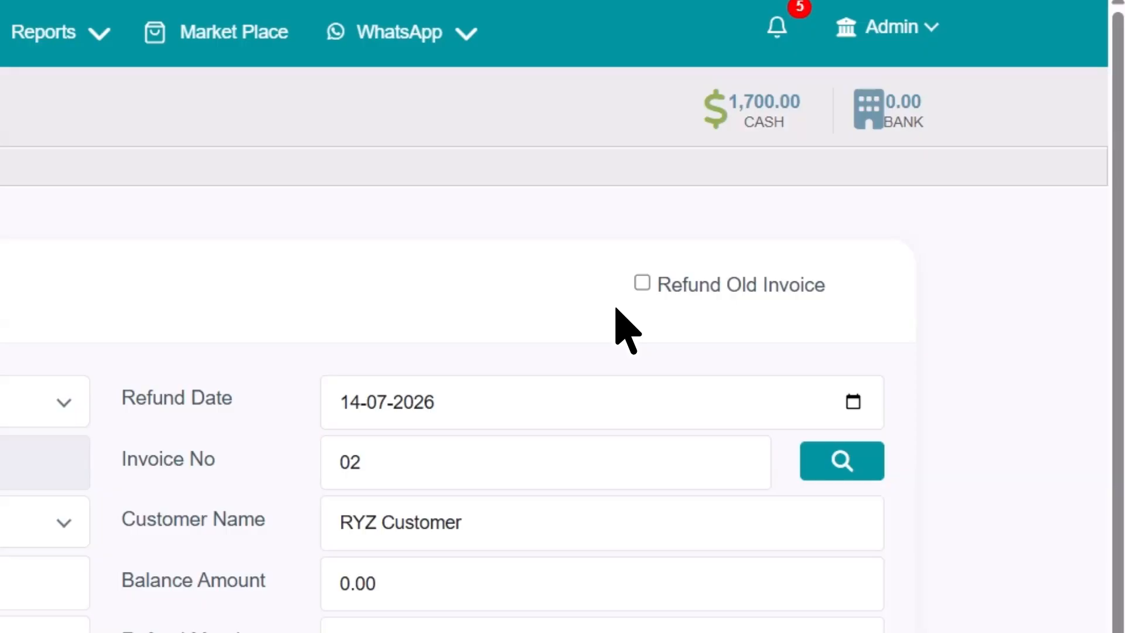
click(637, 283)
click(637, 317)
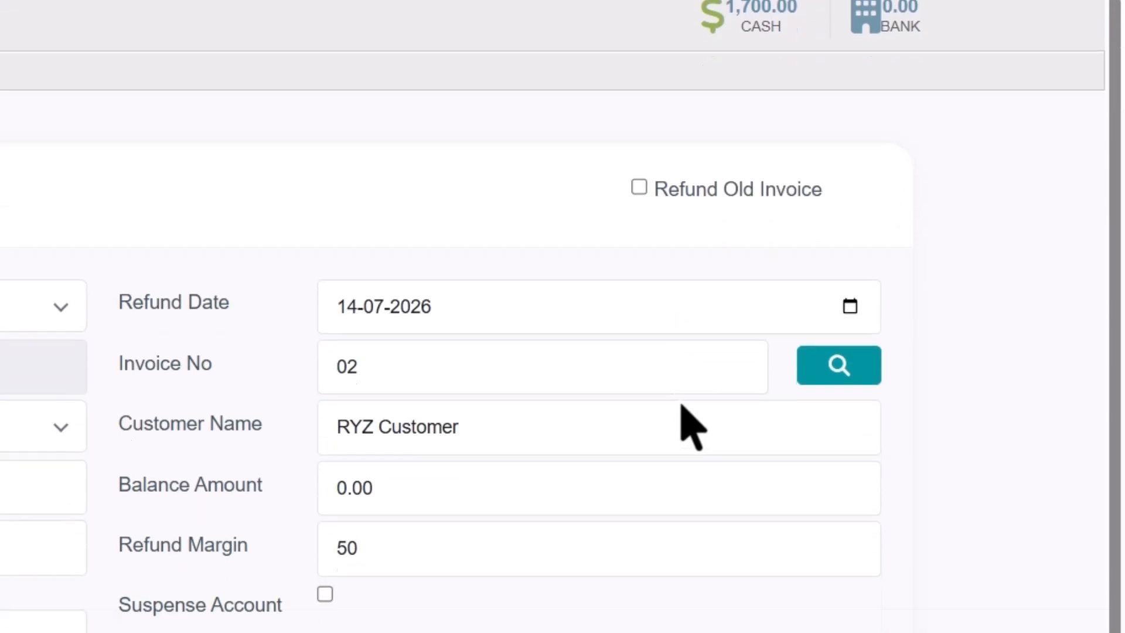
click(857, 444)
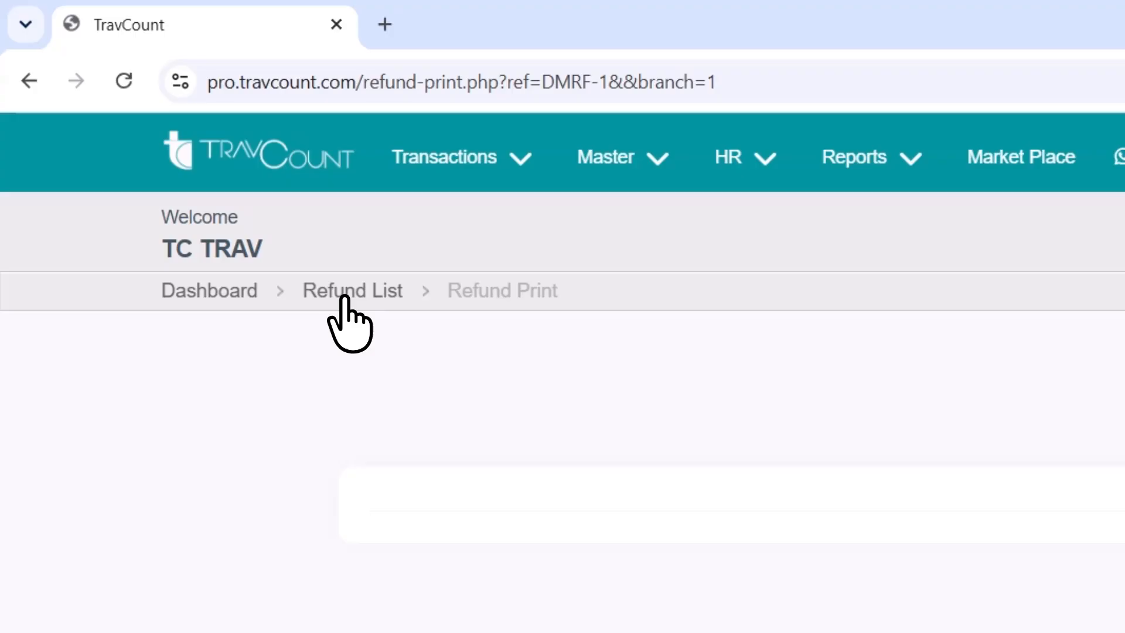
click(346, 295)
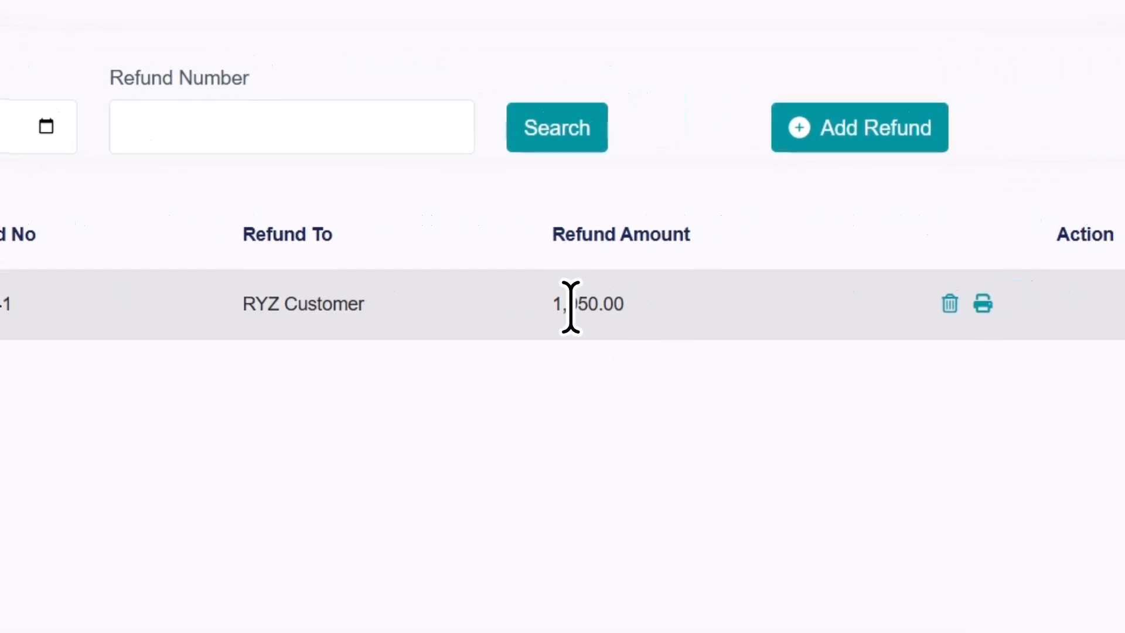
double_click(752, 310)
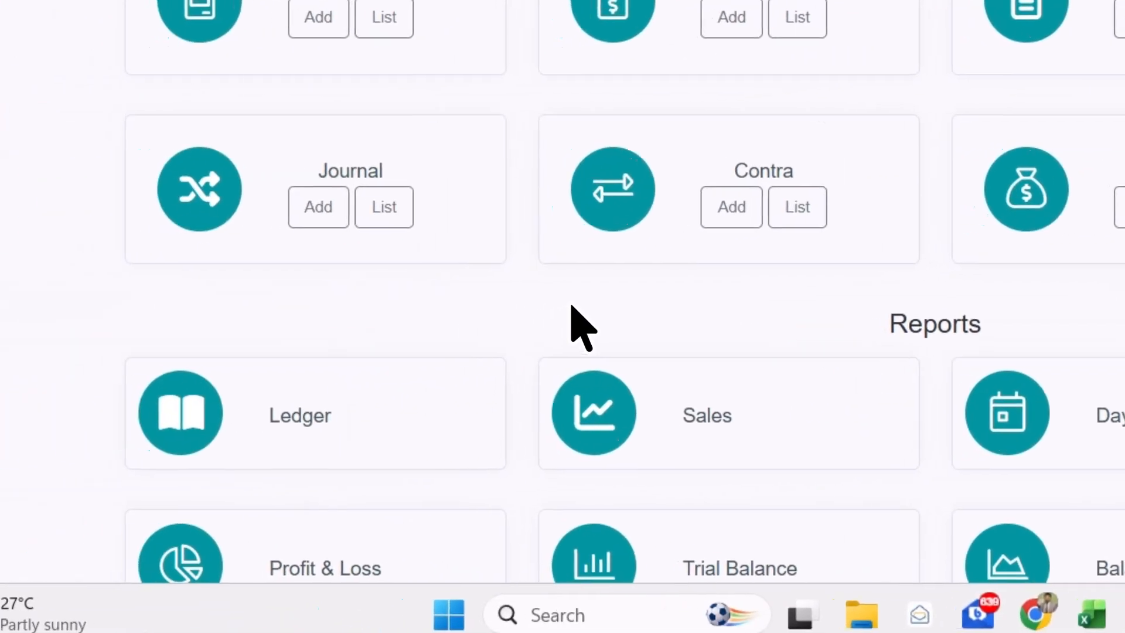
- Open a new journal entry for branch TravCount AE, view the journal list without saving, and return to the dashboard
click(318, 208)
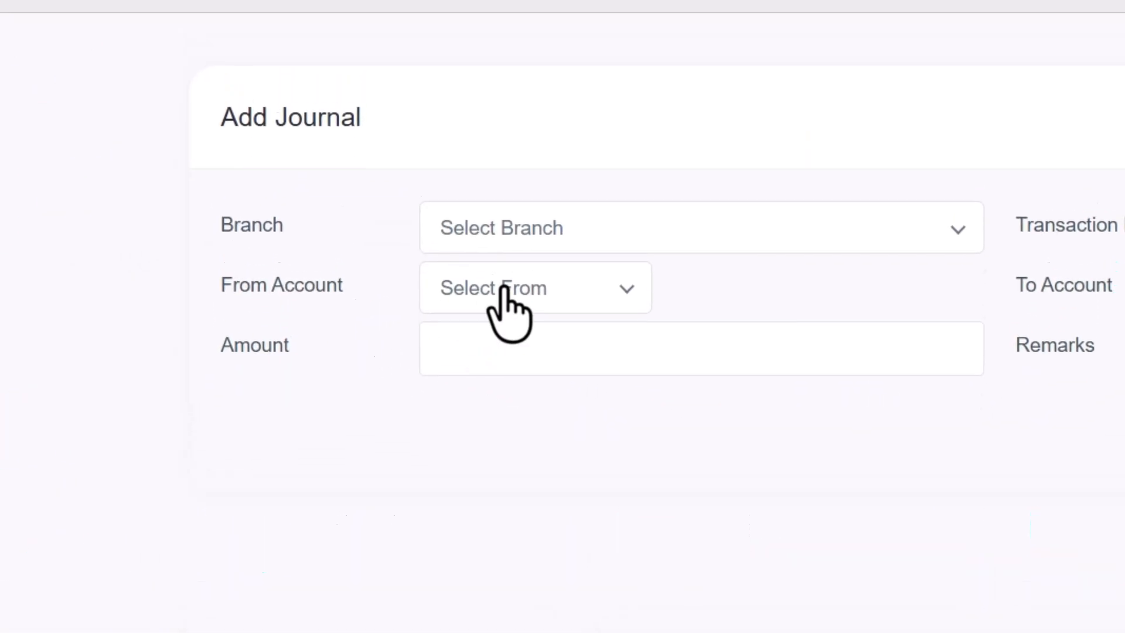
click(580, 225)
click(558, 307)
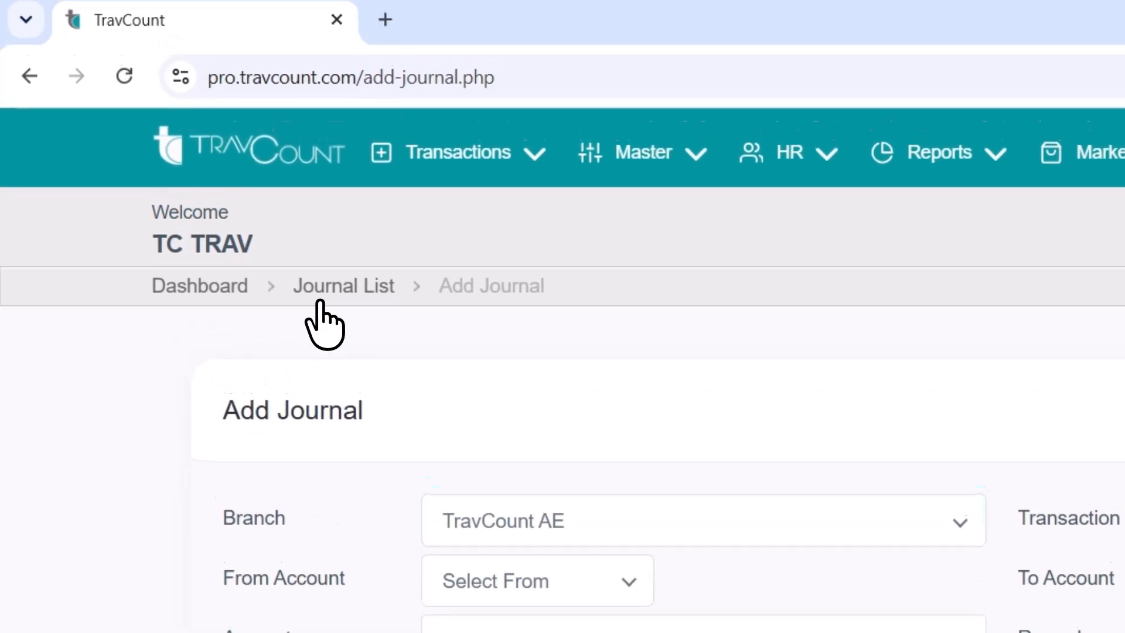
click(319, 301)
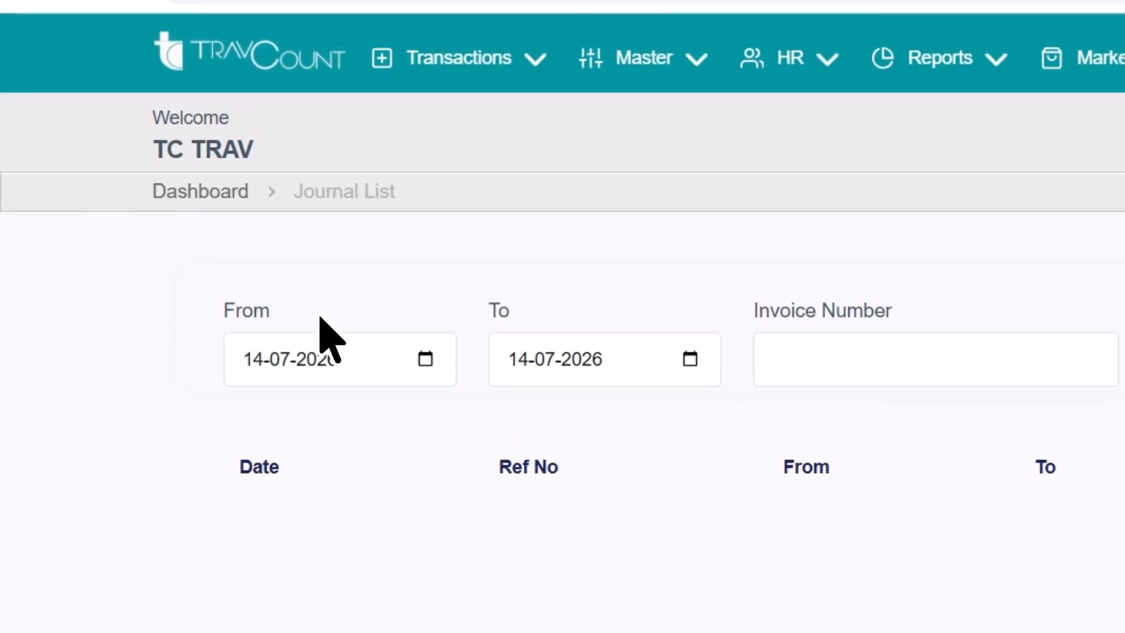
click(178, 198)
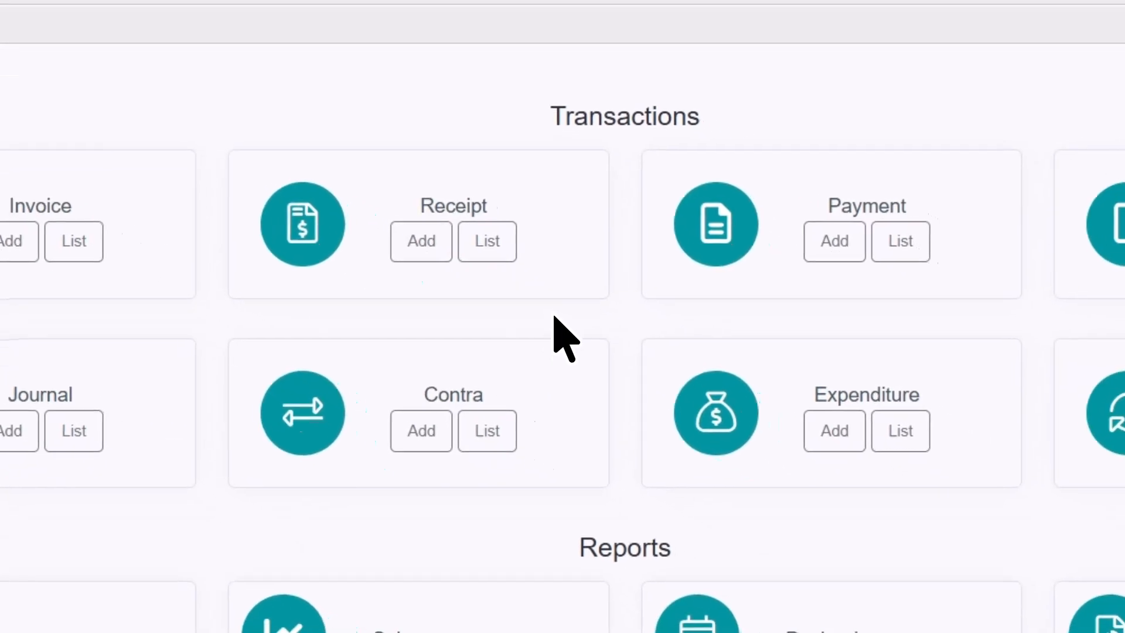
- Start a contra entry for branch TravCount AE from account CASH, and leave it unsaved for the dashboard
click(421, 431)
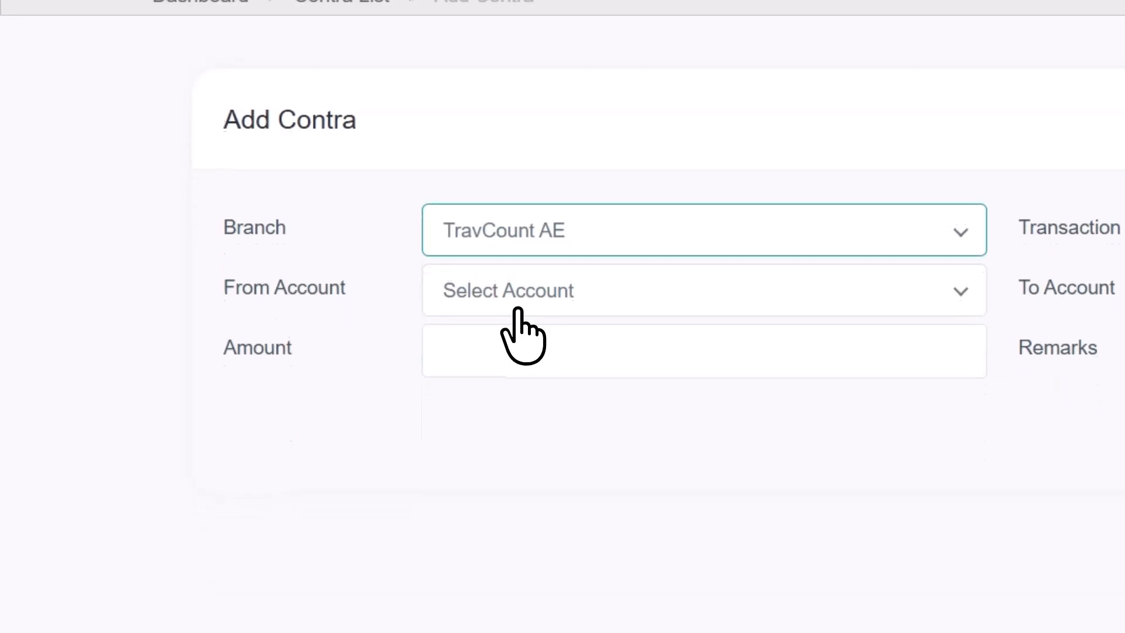
click(517, 311)
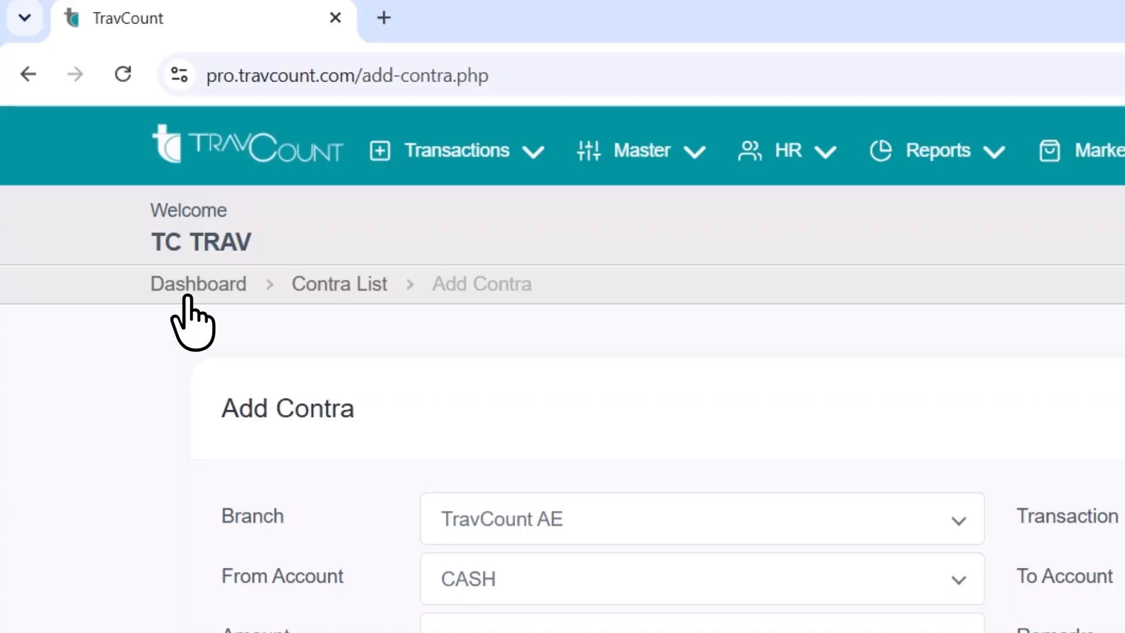
click(170, 292)
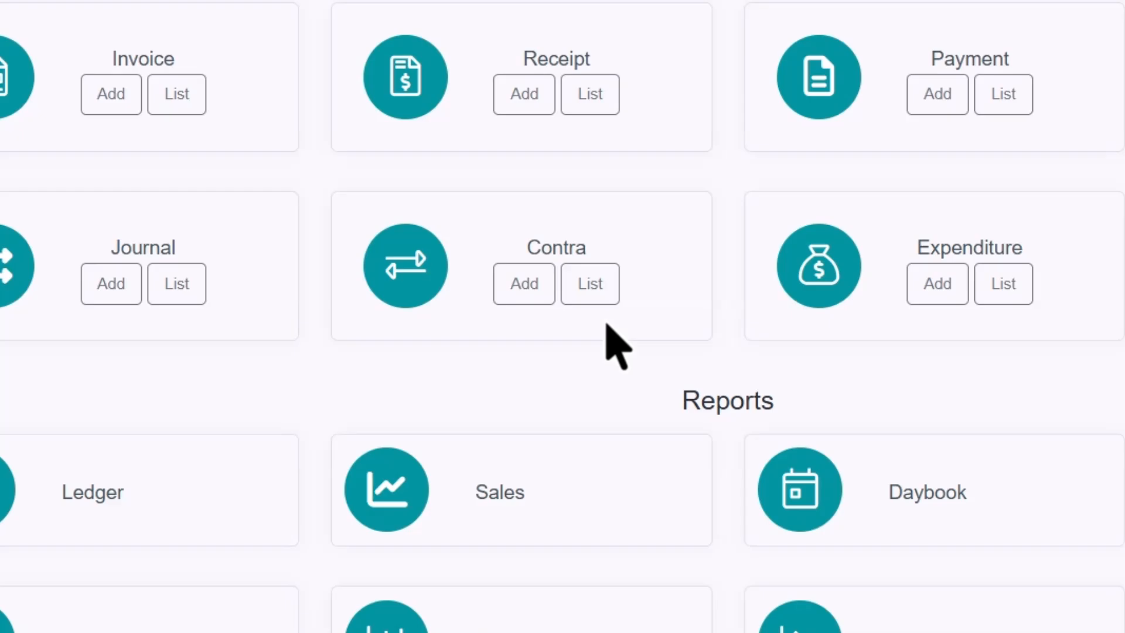
- Start an expenditure entry for branch TravCount AE with Other as the ledger type for the name
click(579, 269)
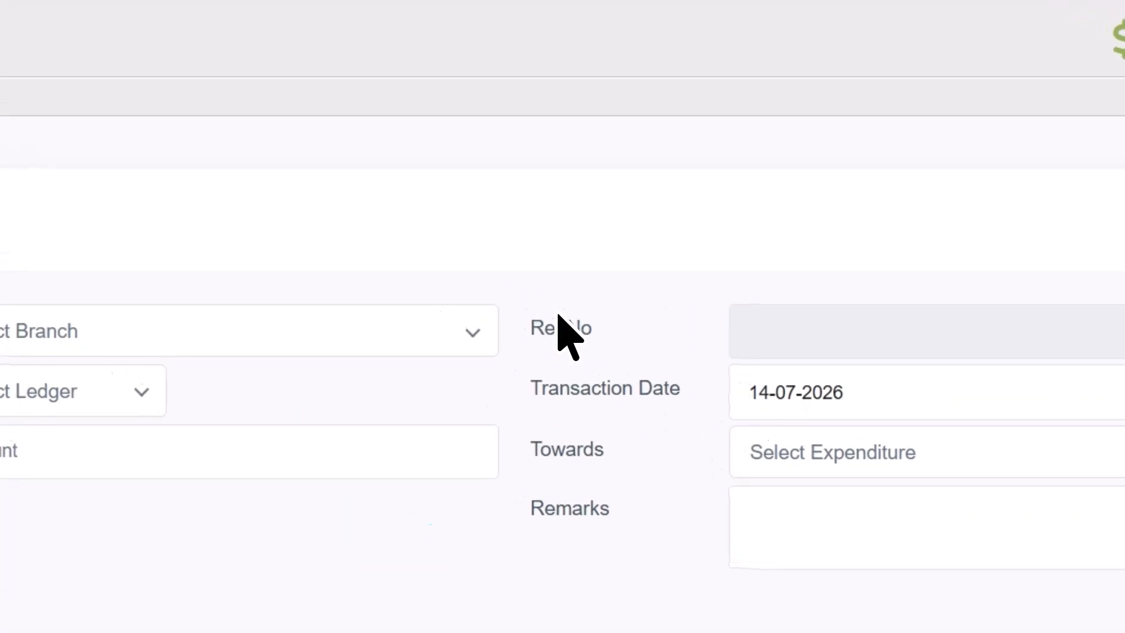
click(527, 328)
click(419, 404)
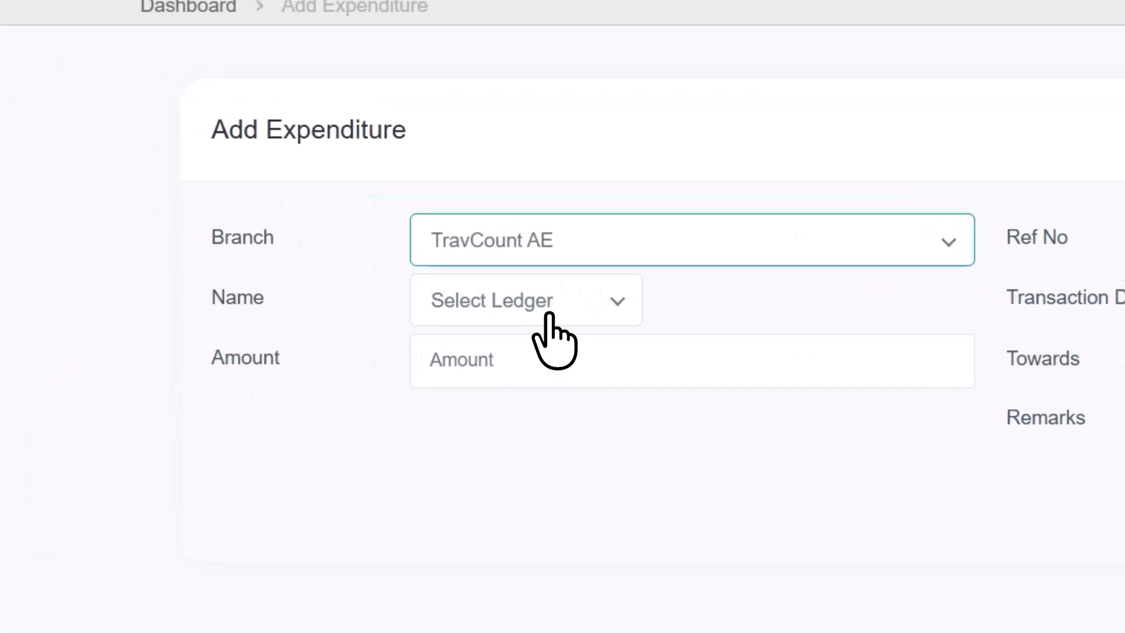
click(549, 316)
click(535, 434)
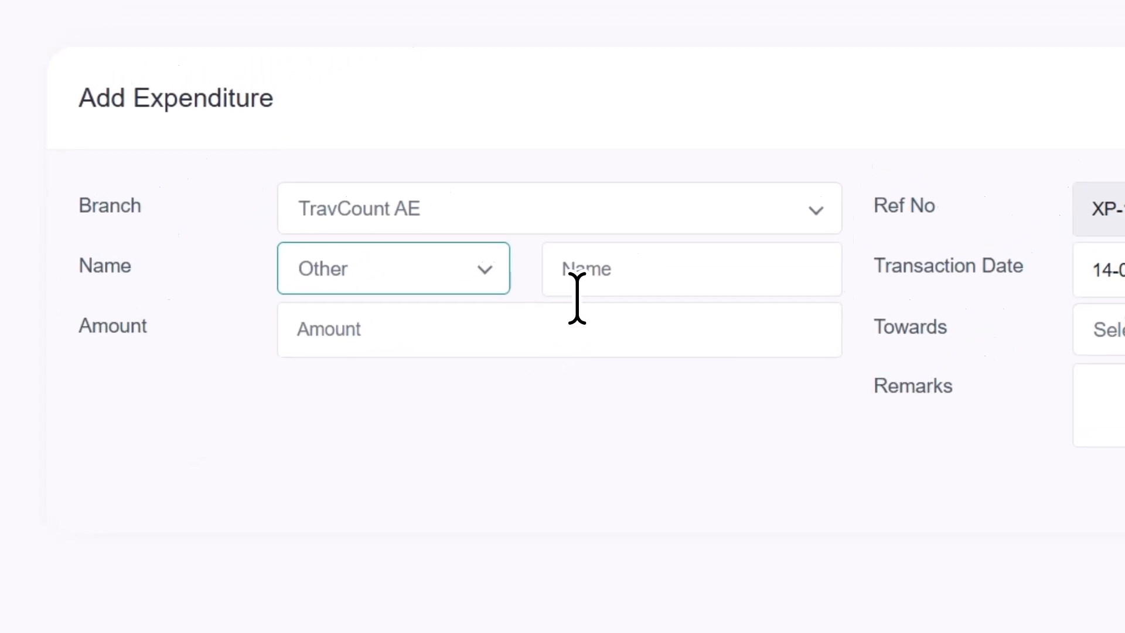
- Browse the expenditure categories available under Towards and return to the dashboard without saving
click(1101, 331)
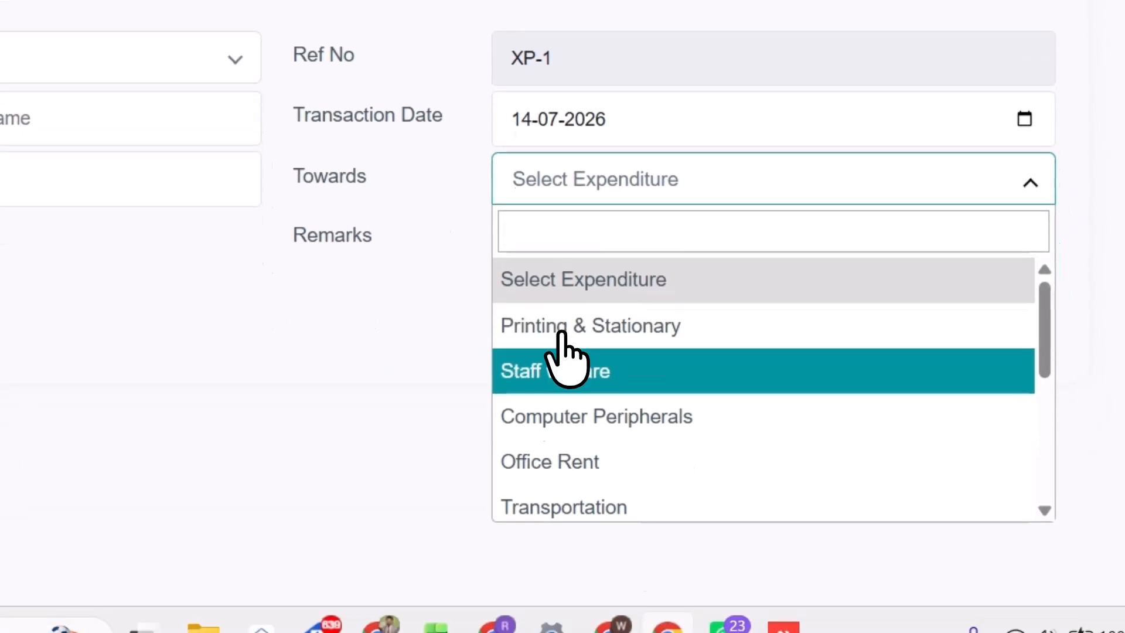
scroll(577, 399, down, 5)
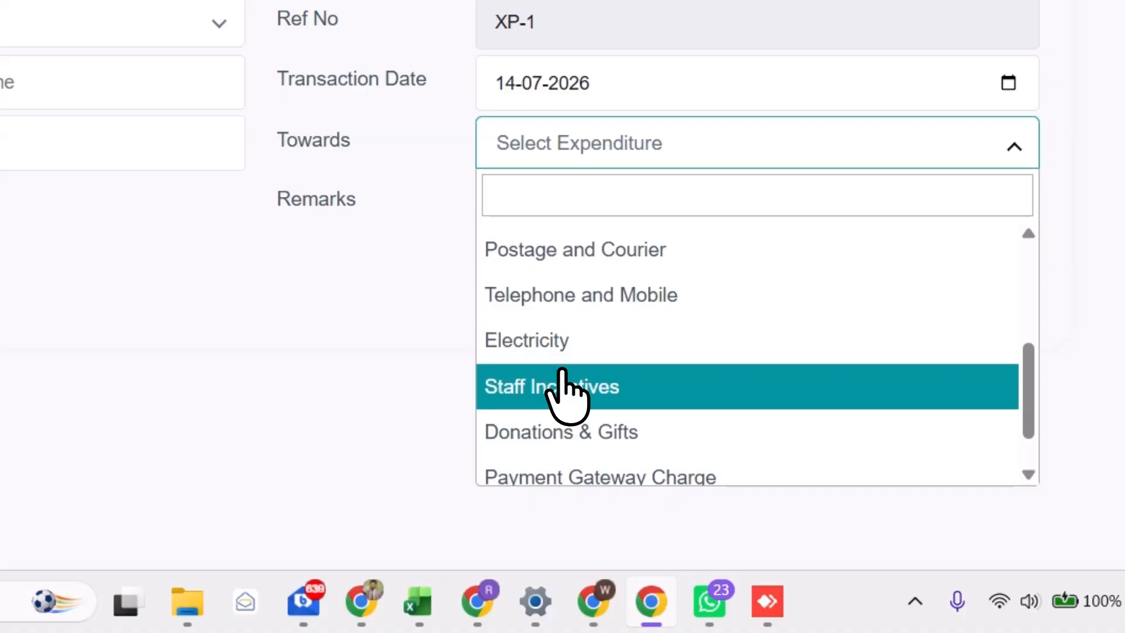
scroll(561, 374, down, 1)
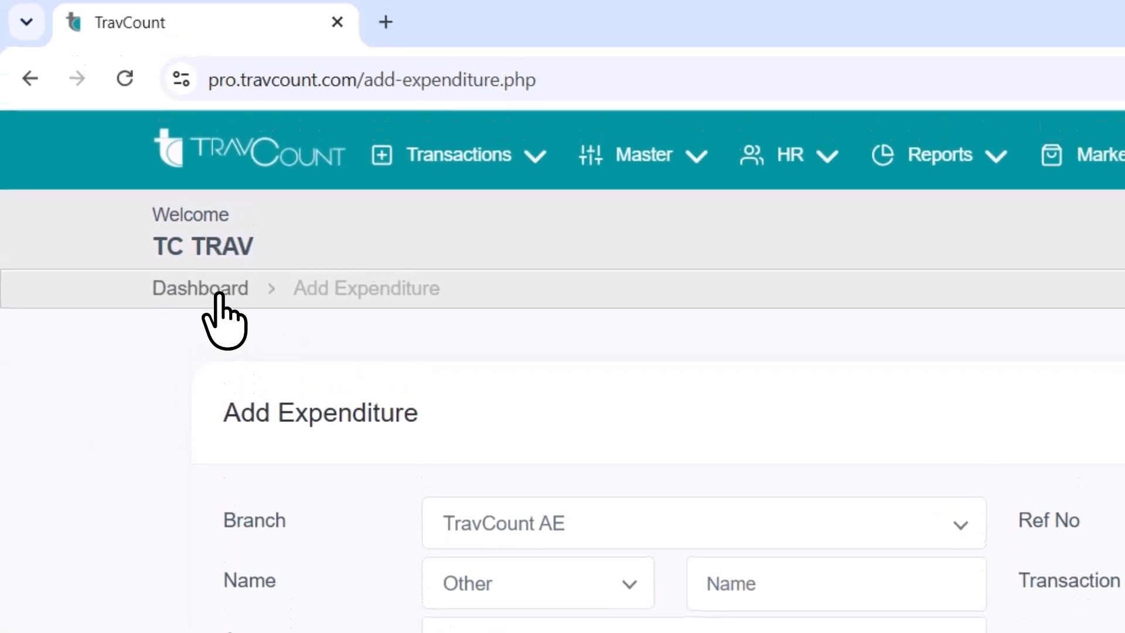
click(218, 295)
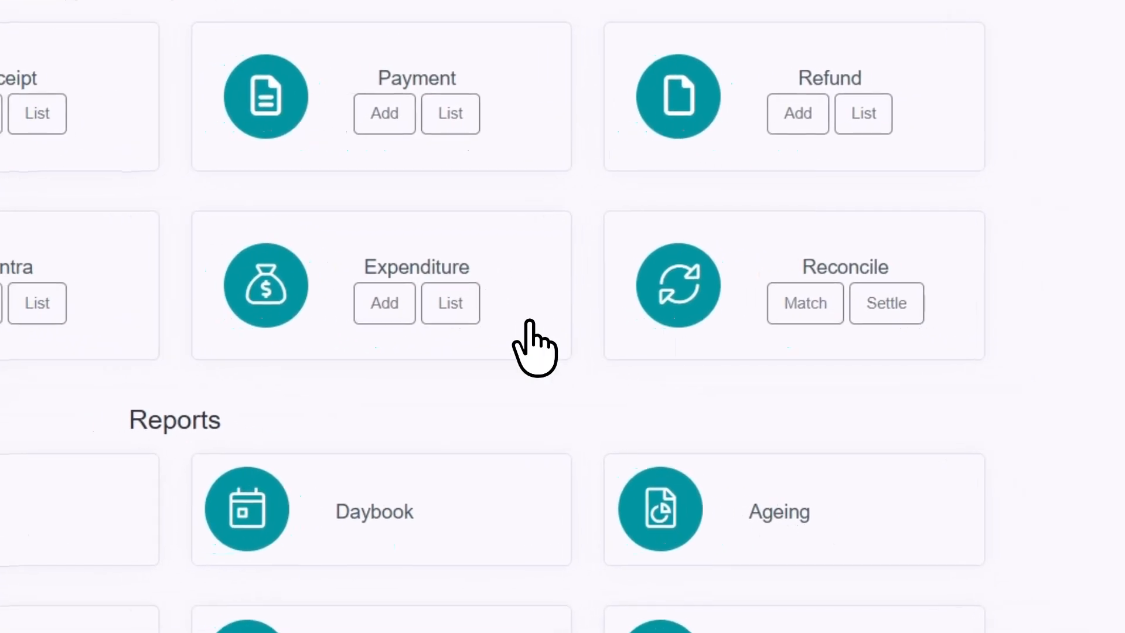
- Open the expenditure list, filter it to unpaid entries, and return to the dashboard
click(450, 303)
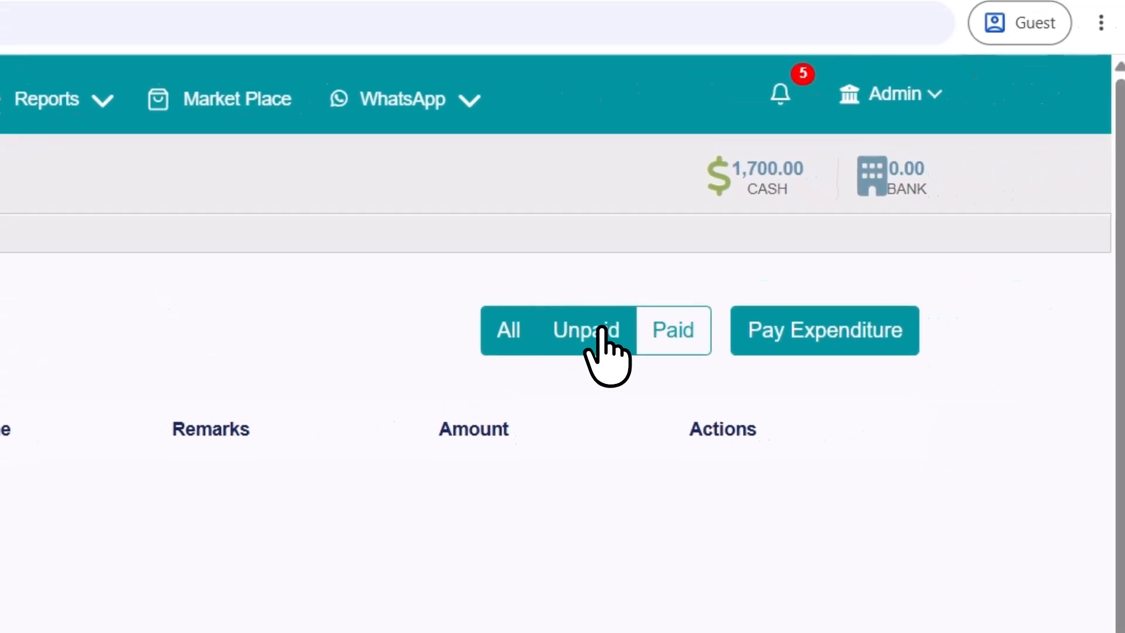
click(650, 246)
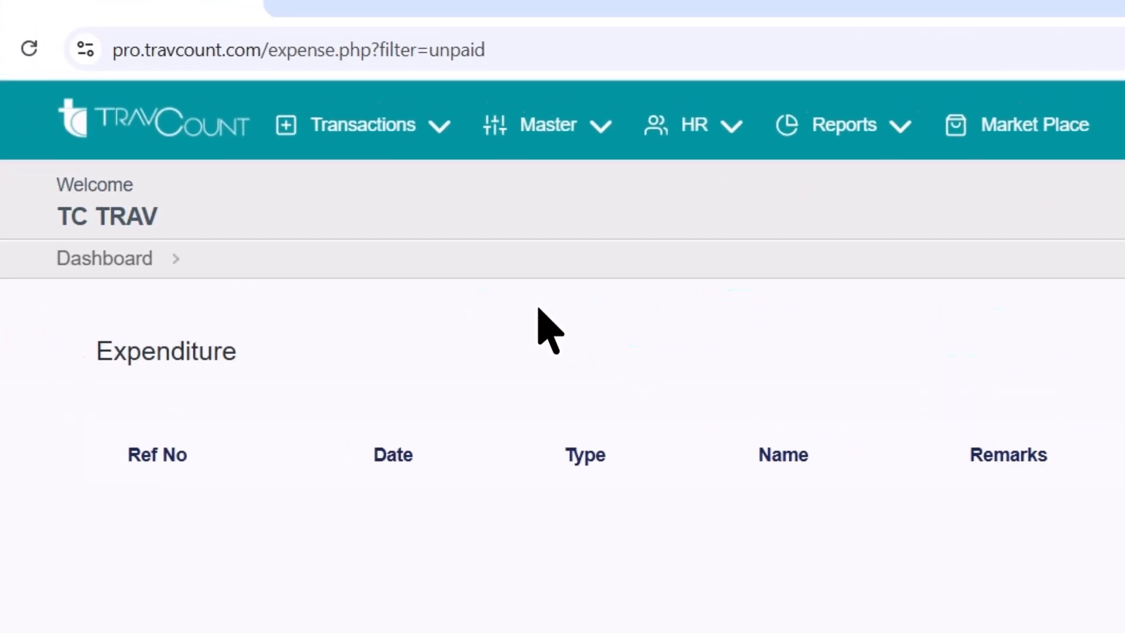
click(144, 135)
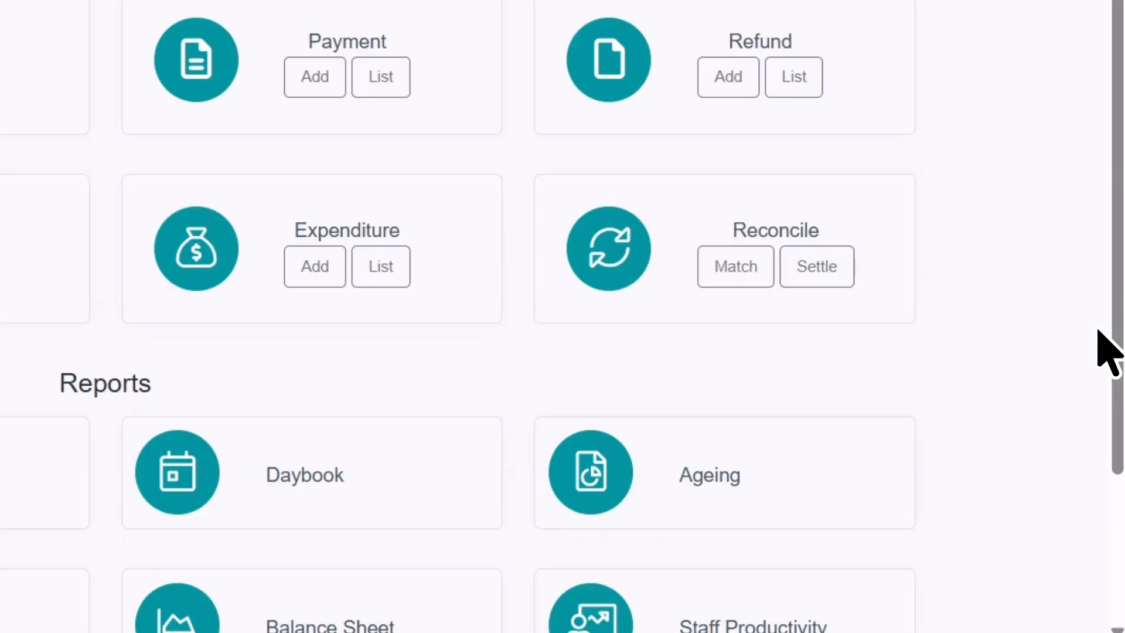
- Open reconcile matching for branch TravCount AE with type Advance Receipt and check the available receipt numbers
click(727, 275)
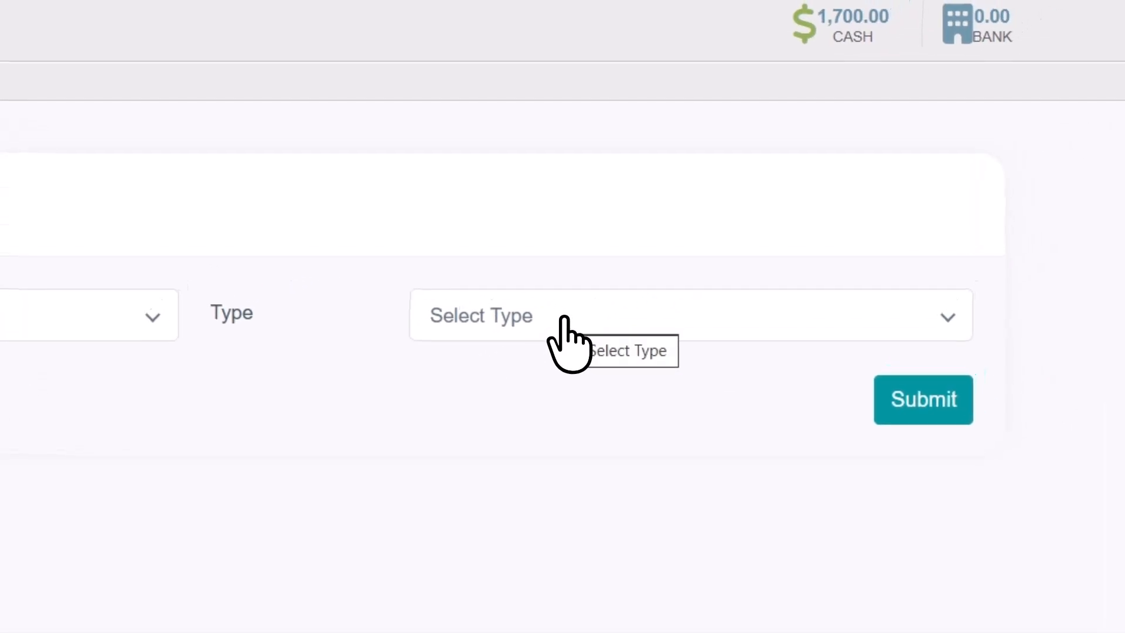
click(561, 321)
click(59, 316)
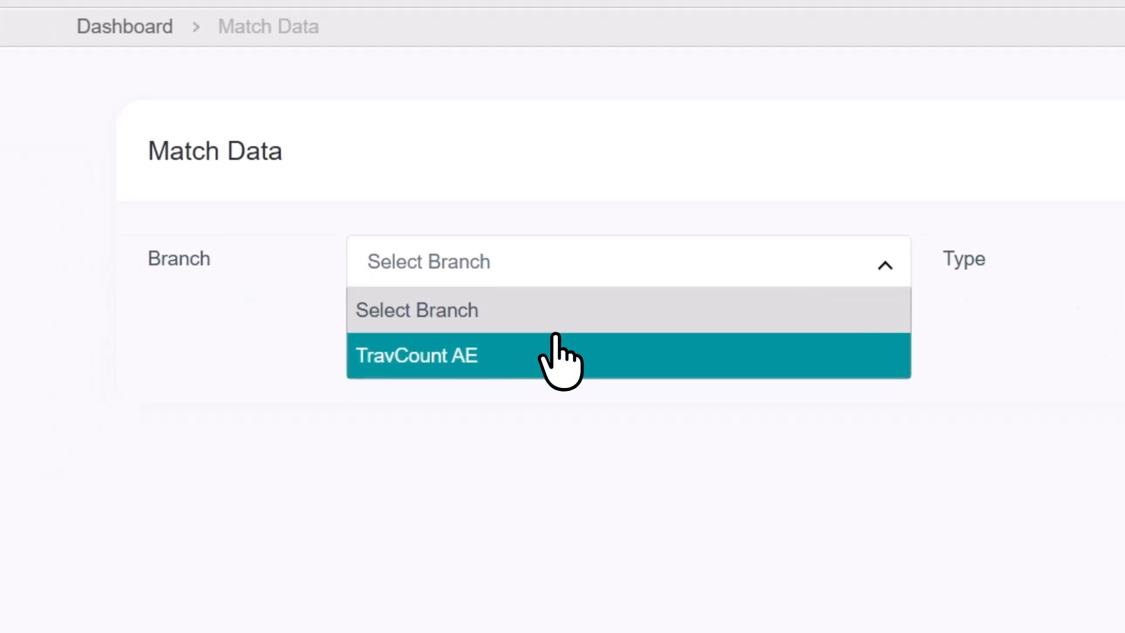
click(556, 351)
click(1008, 259)
click(697, 345)
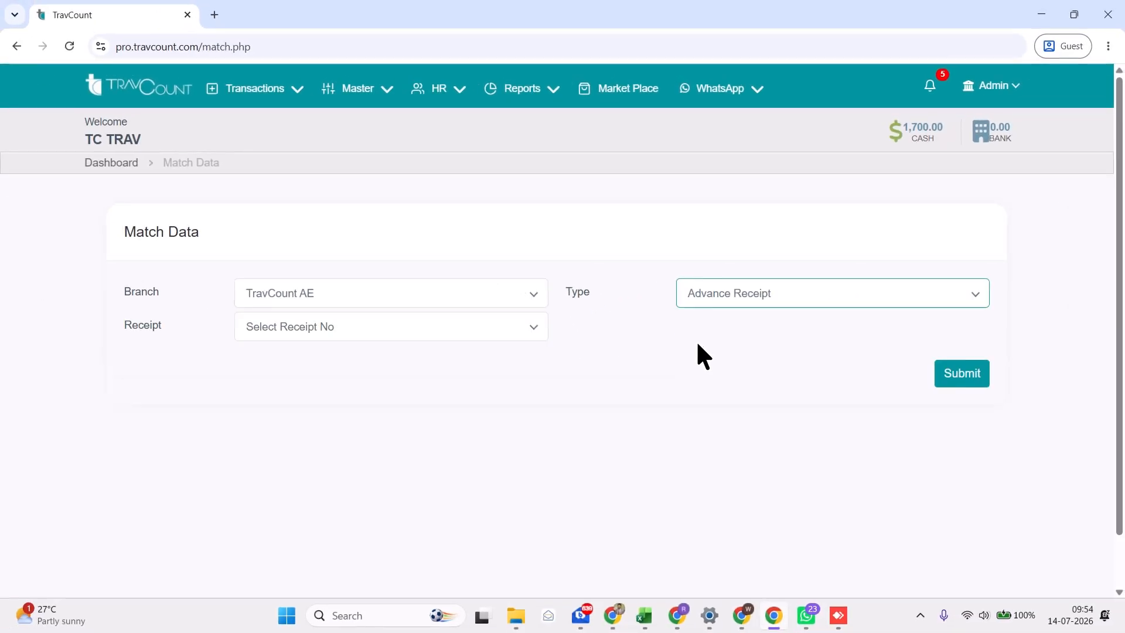
click(492, 329)
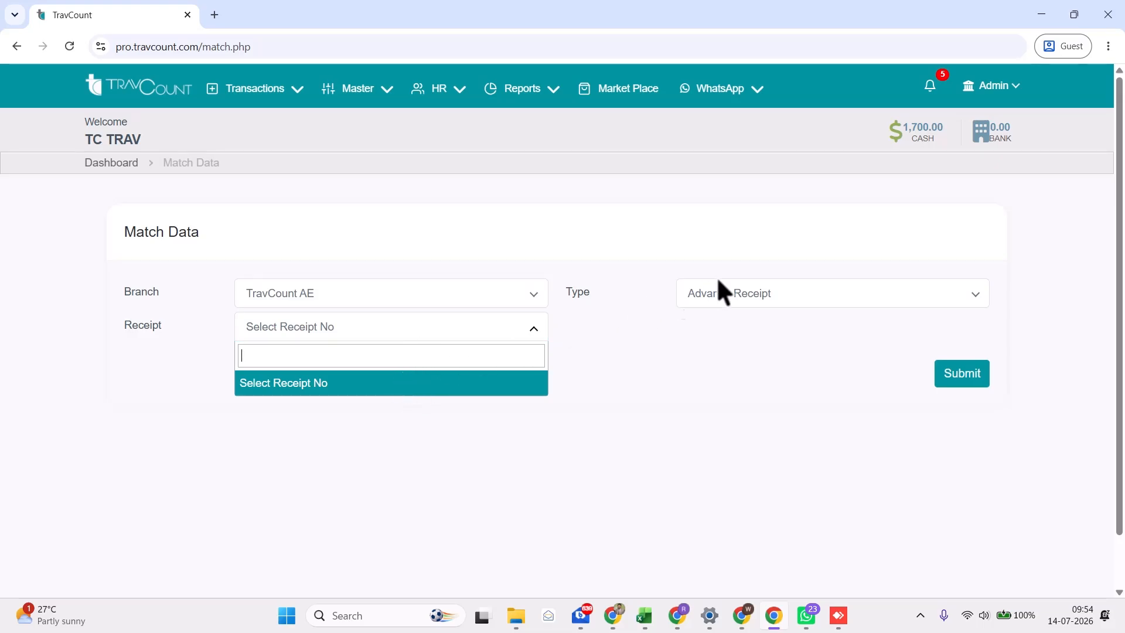
- Switch the match type to Refund and select refund DMRF-1
click(779, 294)
click(761, 369)
click(434, 337)
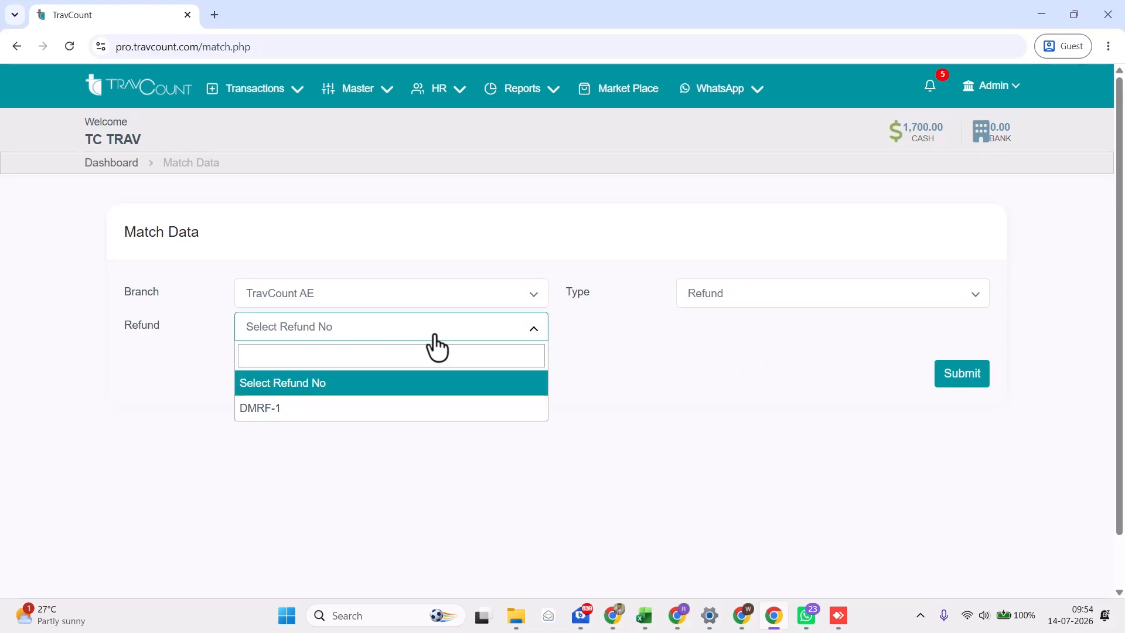
click(366, 404)
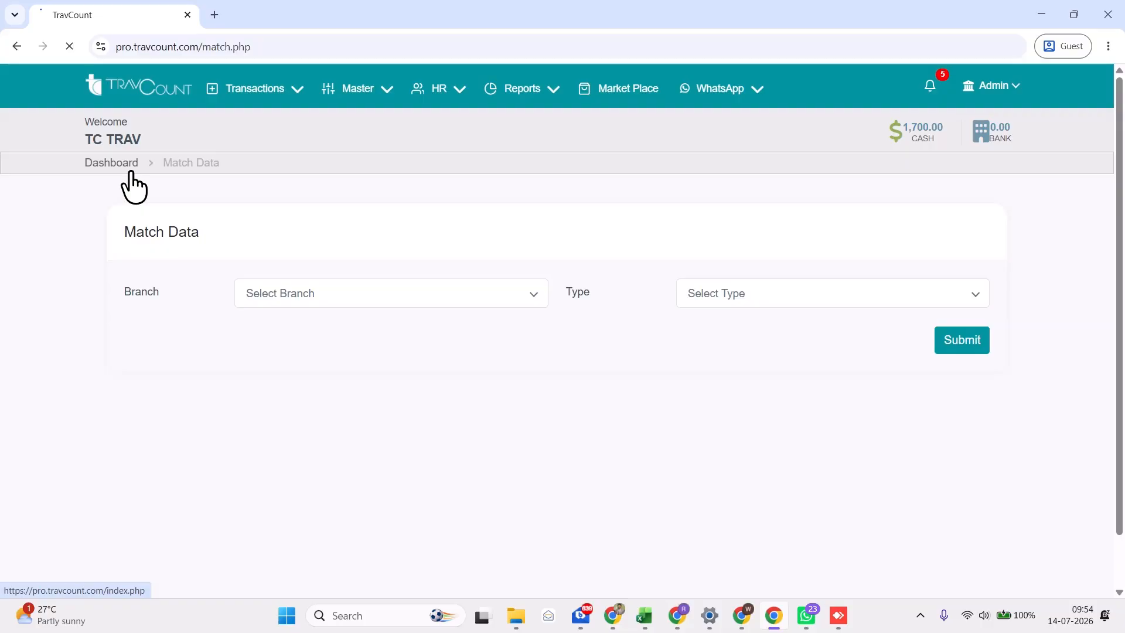
- View the pending settlements under Reconcile and return to the reports section of the dashboard
click(130, 171)
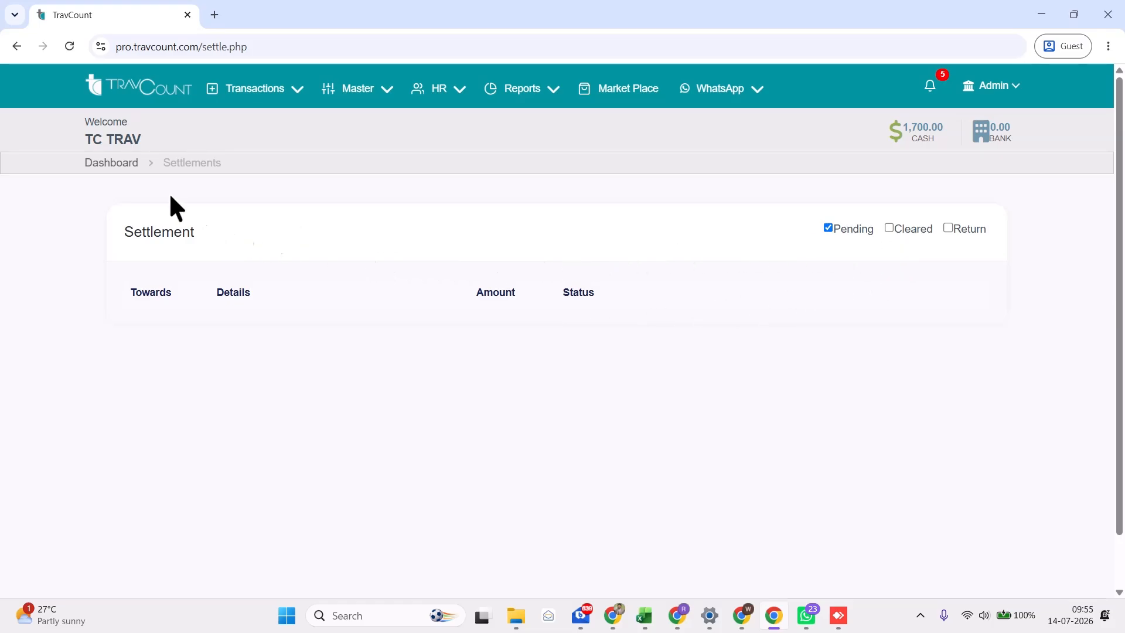
click(130, 164)
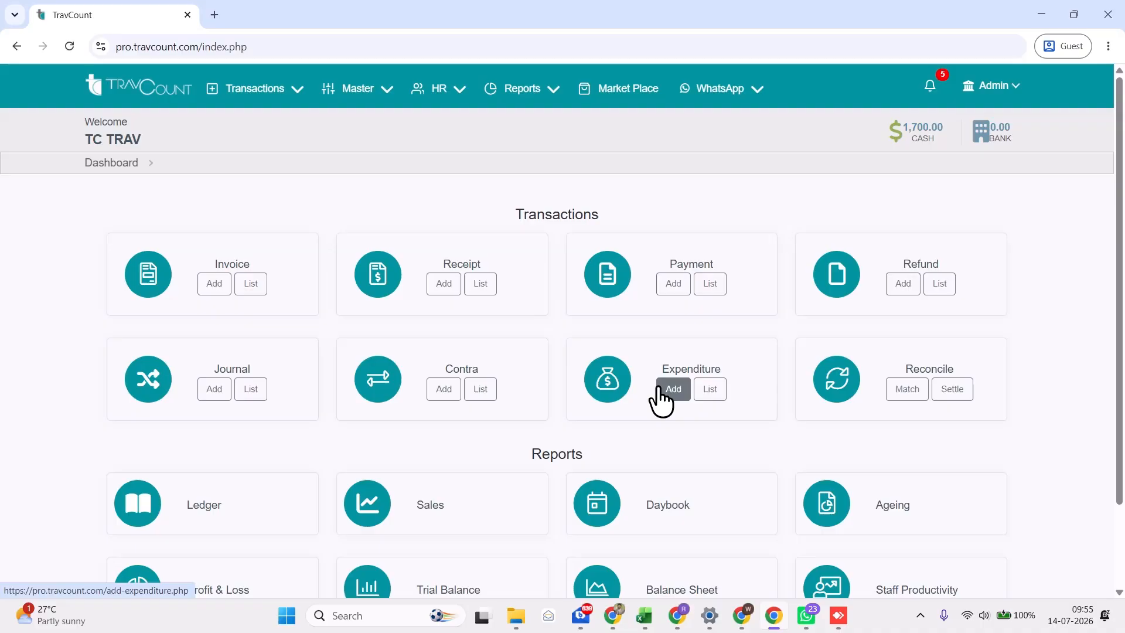
scroll(767, 469, down, 2)
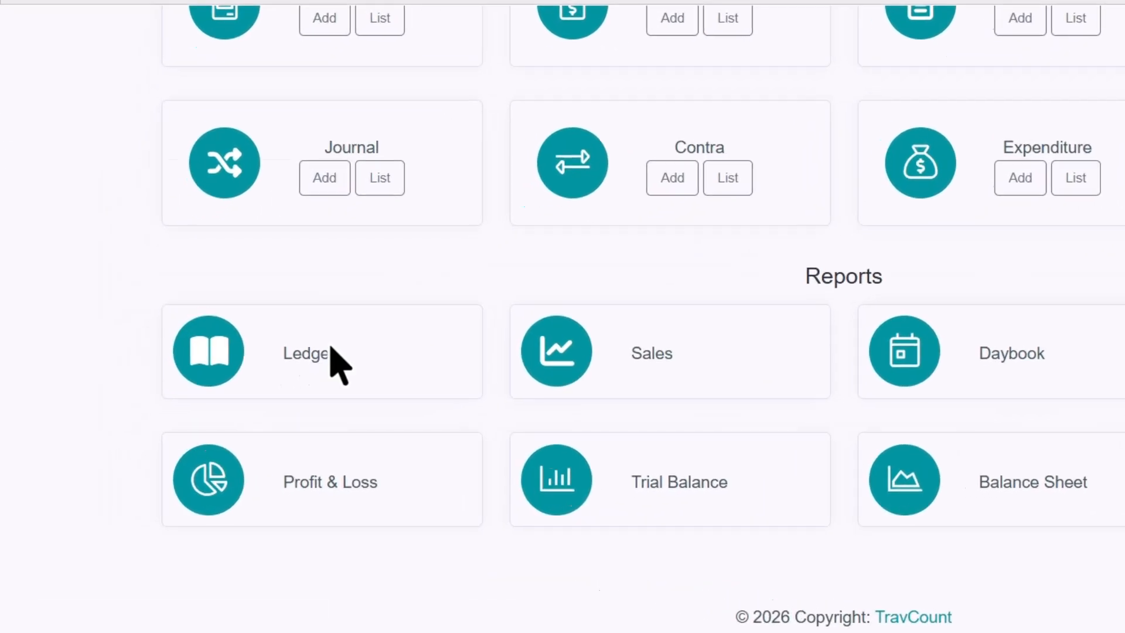
- Open the ledger report and search branch TravCount AE with ledger type Customer and customer set to All
click(221, 416)
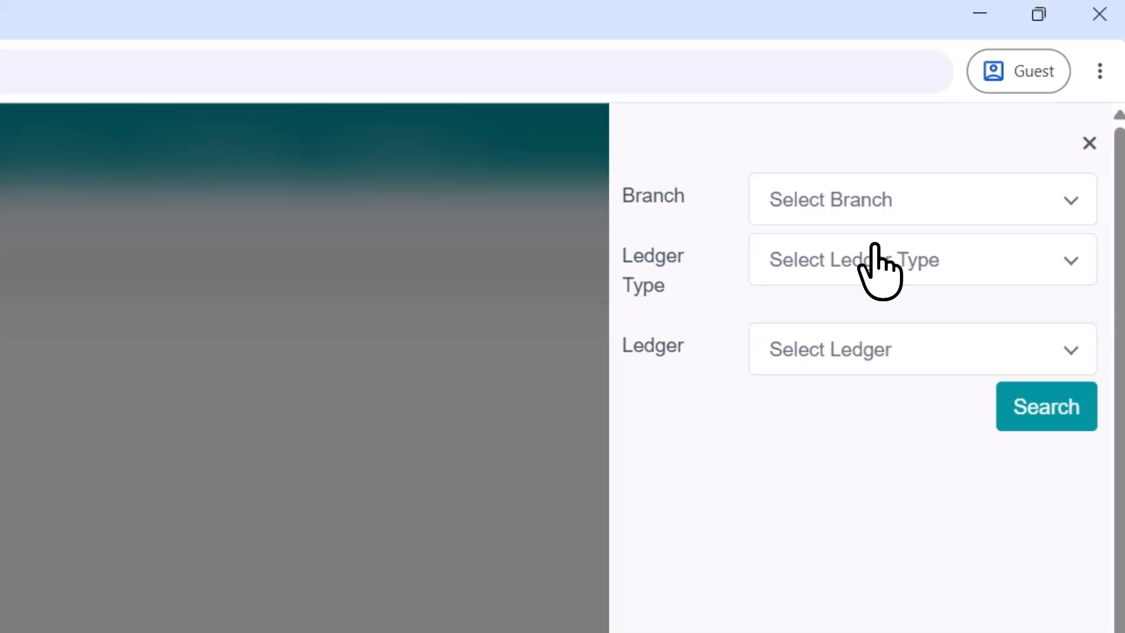
click(1060, 23)
click(1045, 99)
click(839, 290)
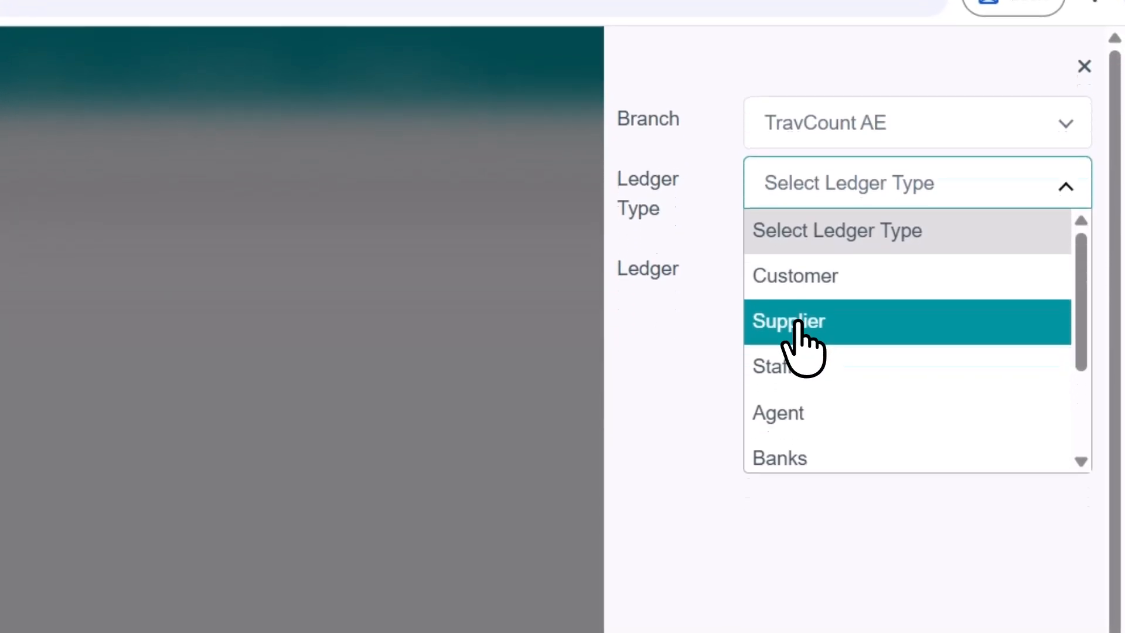
click(800, 311)
click(876, 307)
click(879, 310)
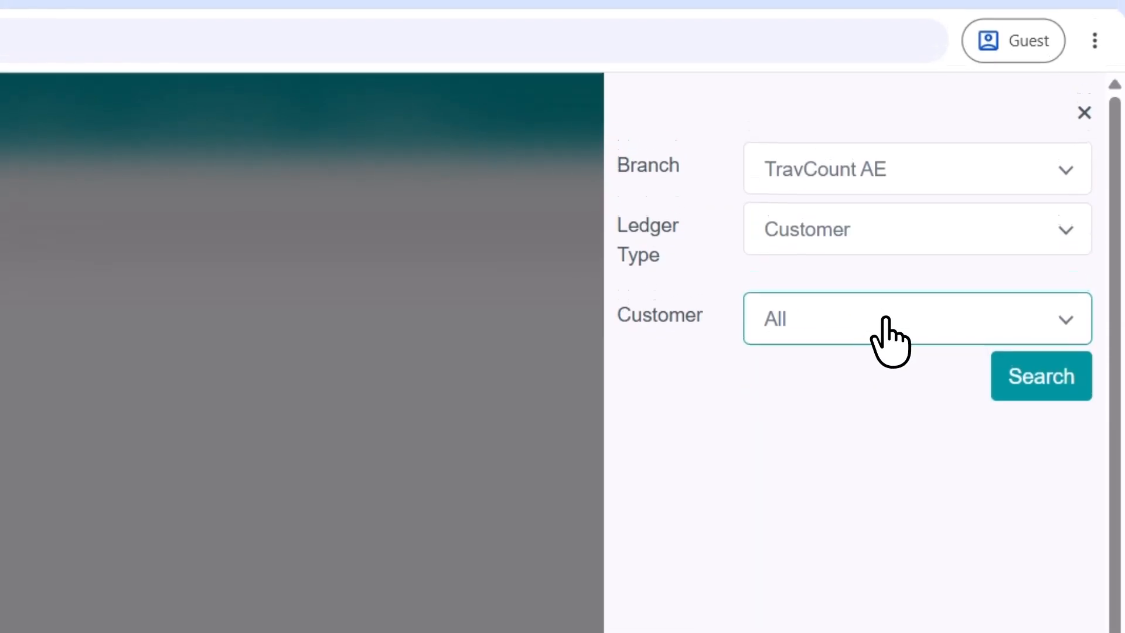
click(888, 310)
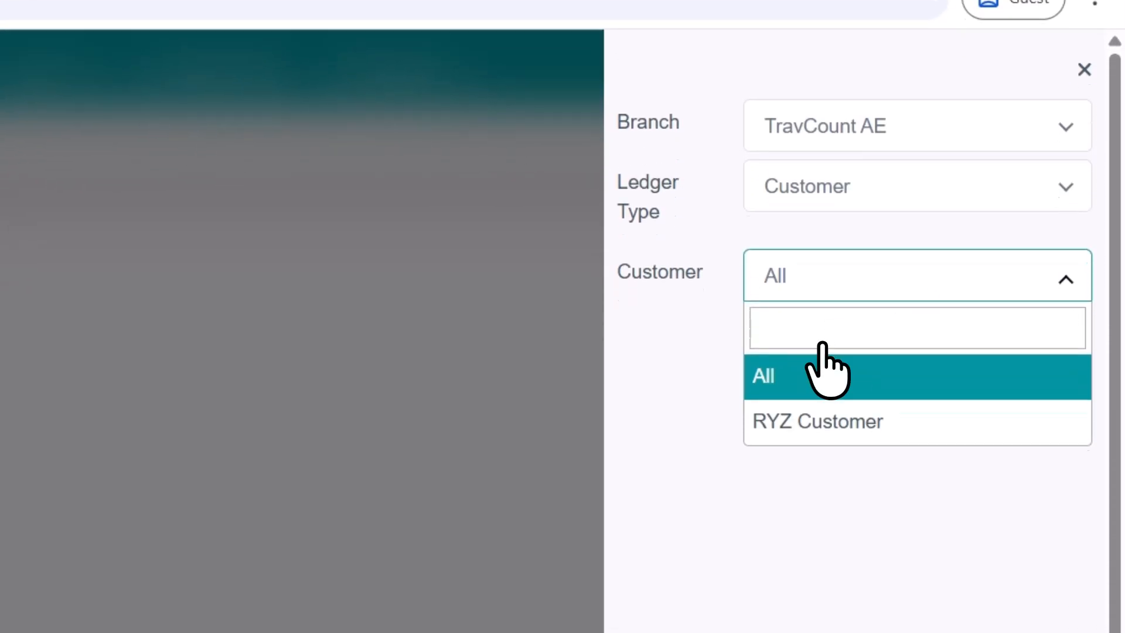
click(1026, 328)
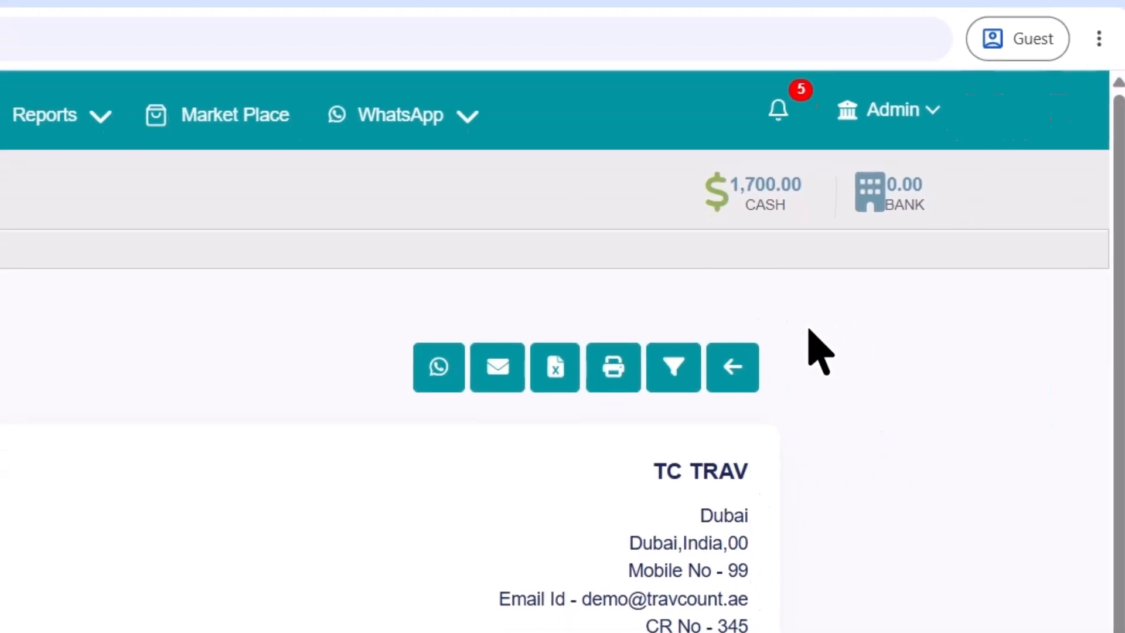
- Search the ledger report of branch TravCount AE for ledger type Supplier and review the XYZ Supplier ledger
click(793, 404)
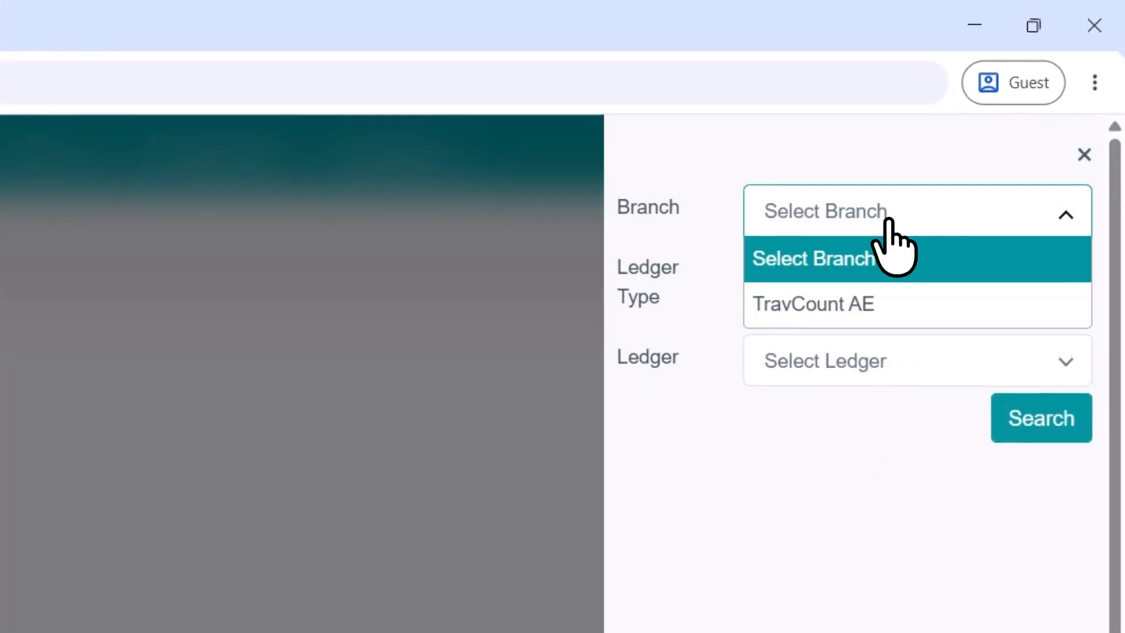
click(835, 410)
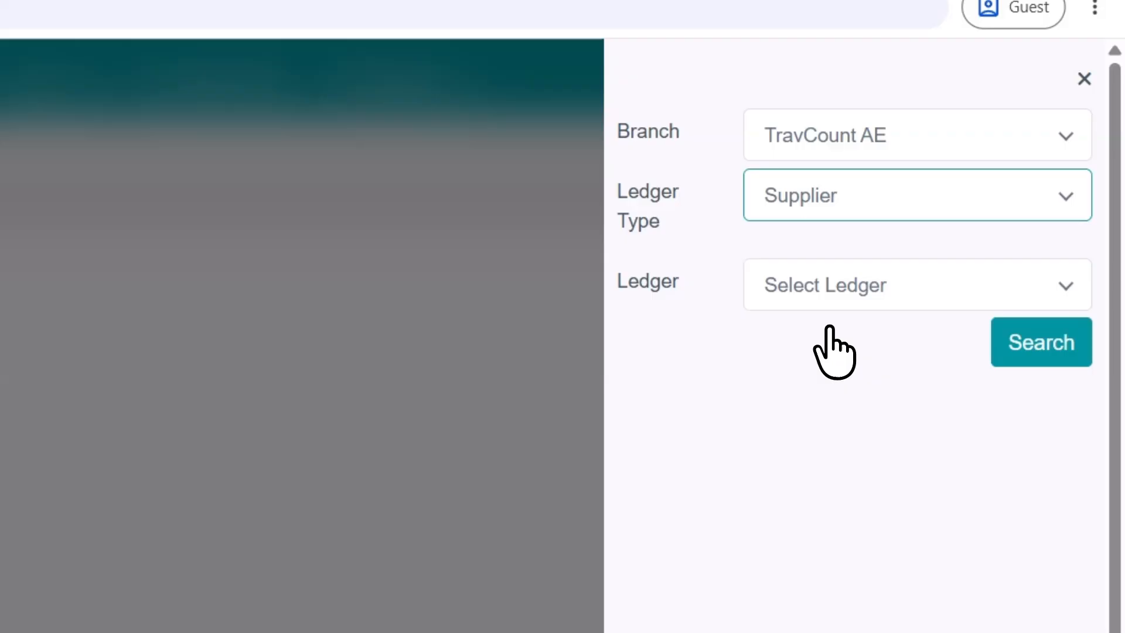
click(1018, 325)
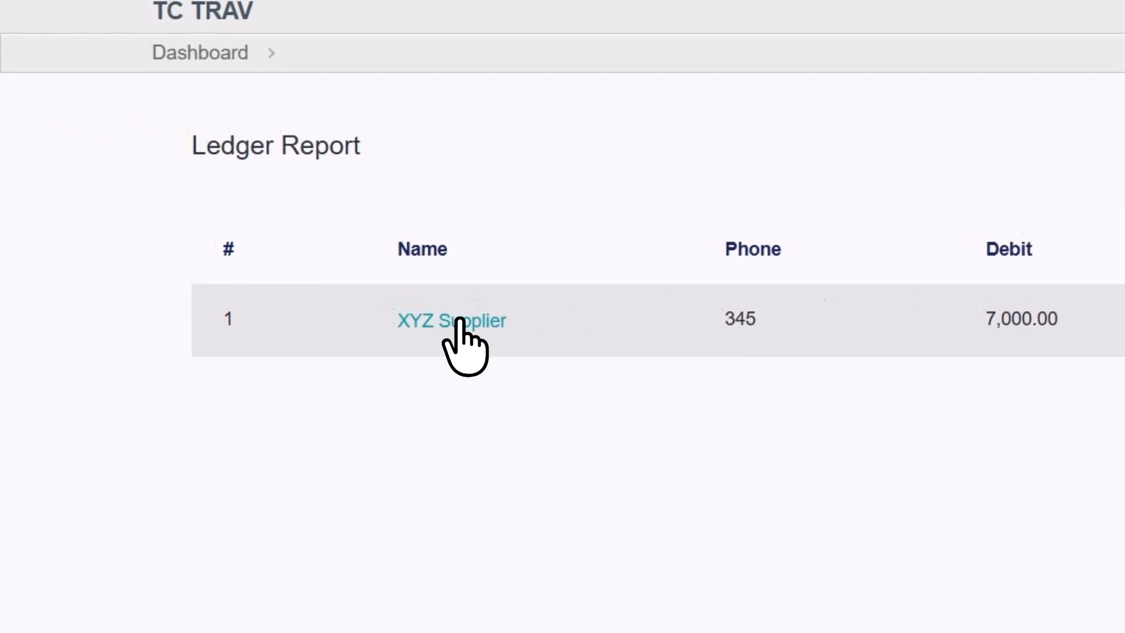
click(459, 320)
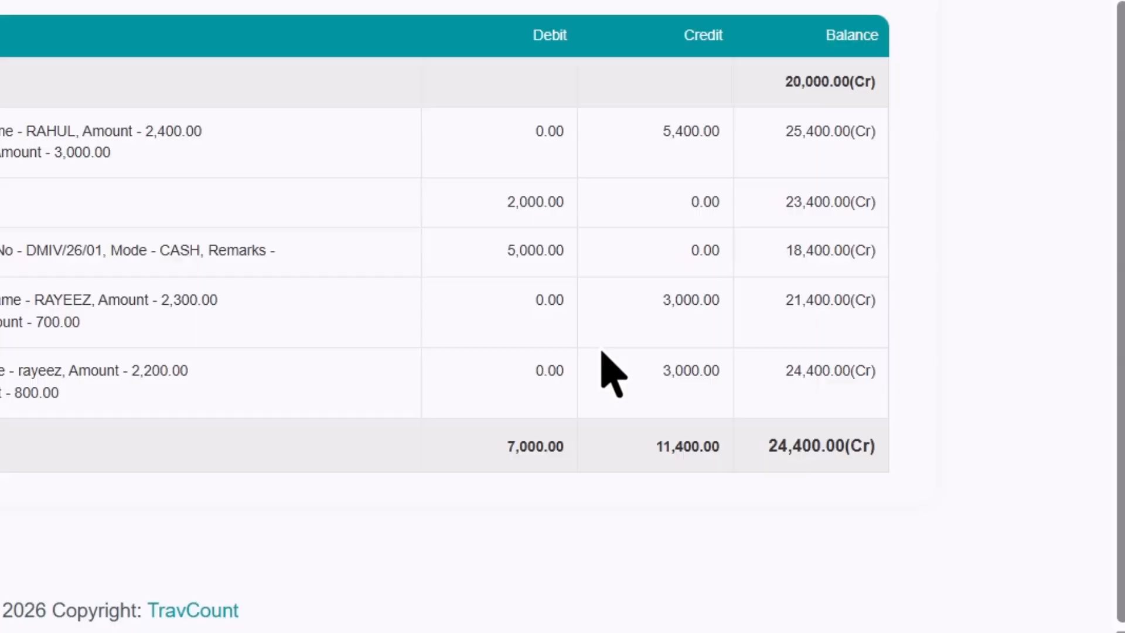
scroll(703, 392, up, 5)
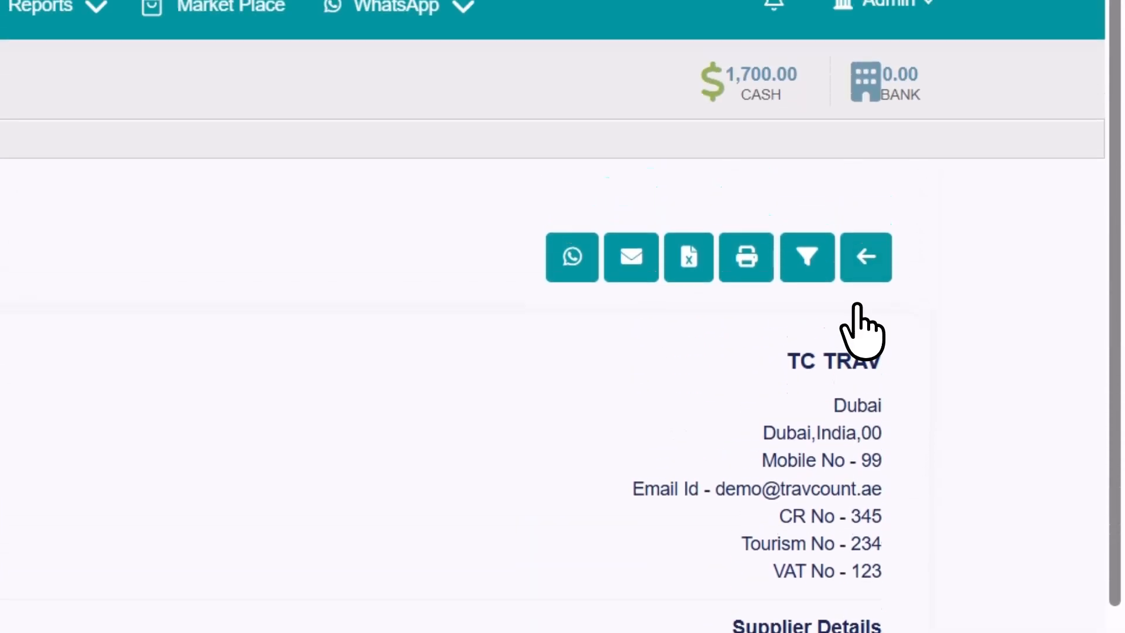
- Go back to the ledger filter, check the ledger types offered for branch TravCount AE, and return to the dashboard
click(858, 313)
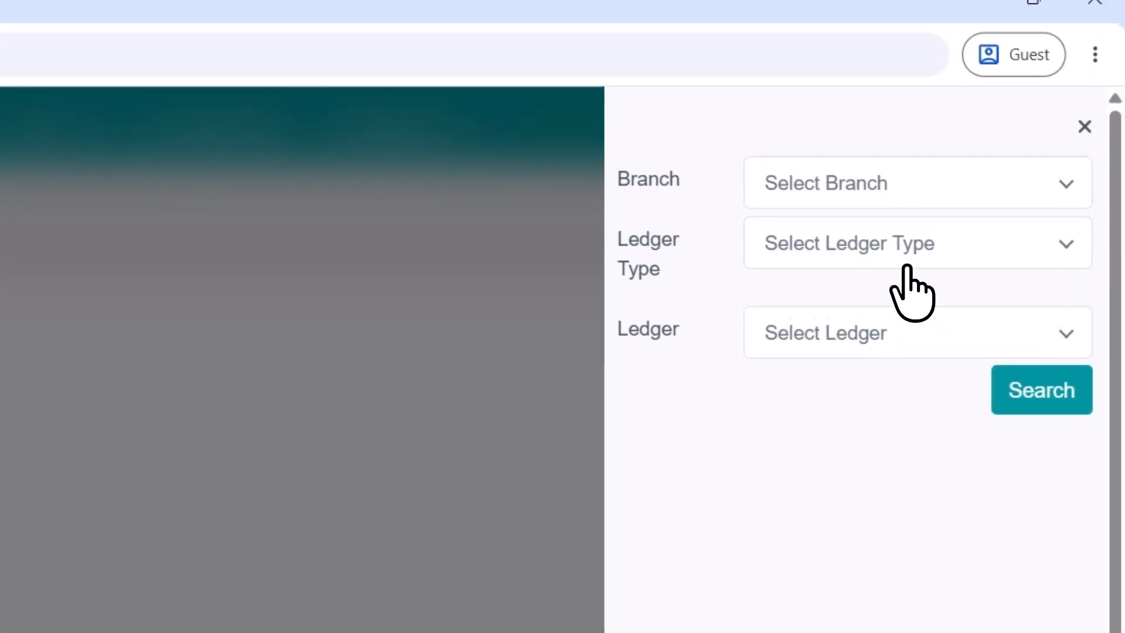
click(798, 283)
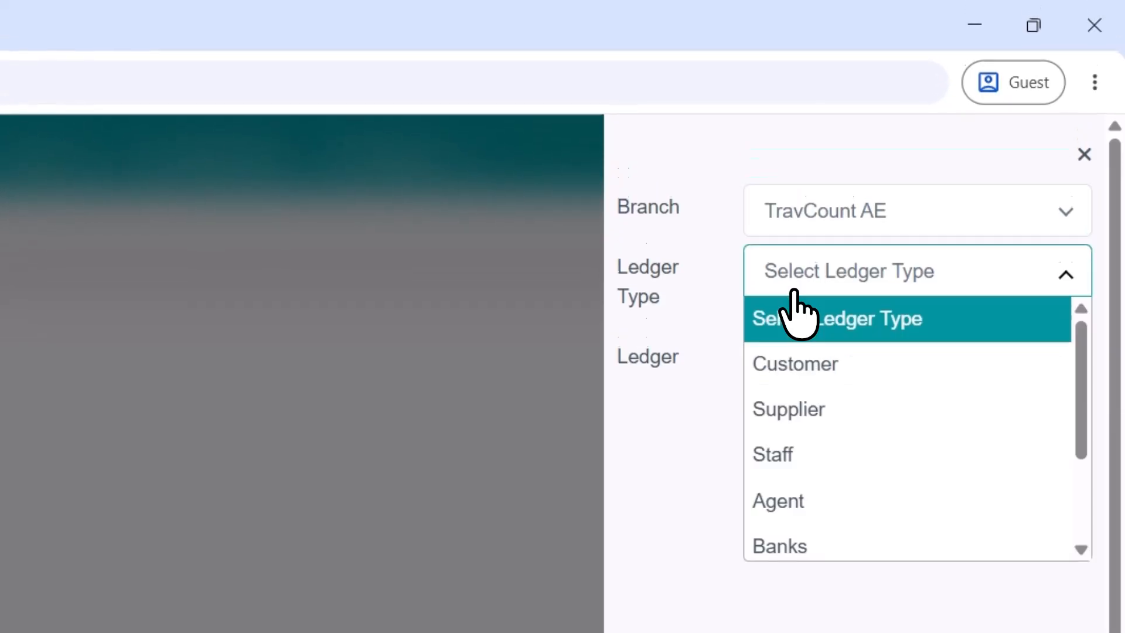
click(134, 422)
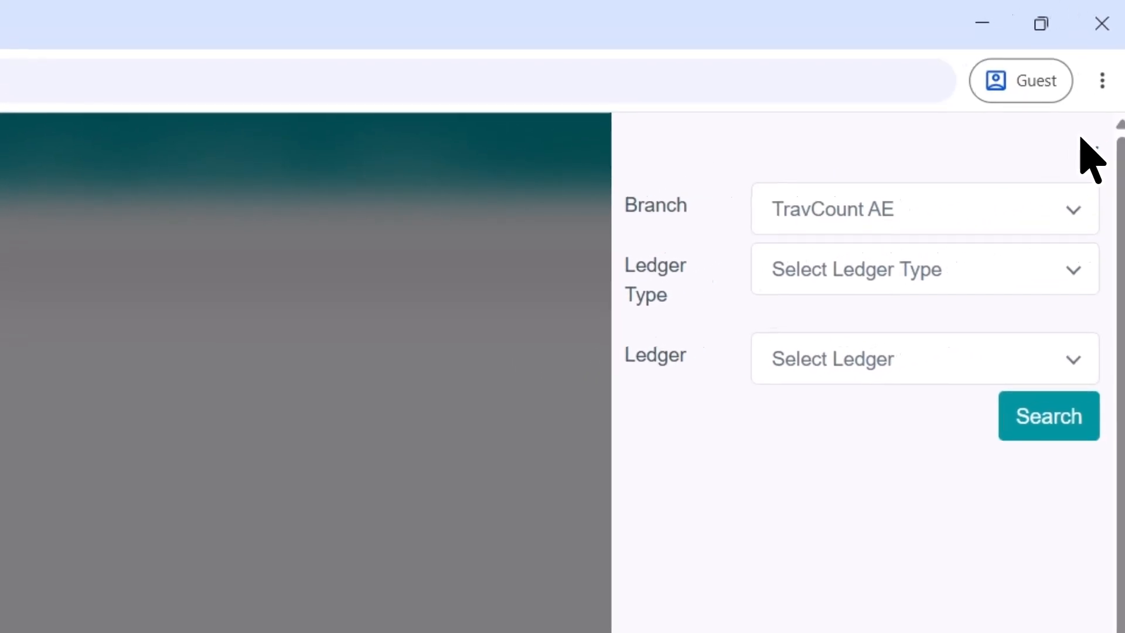
click(1081, 154)
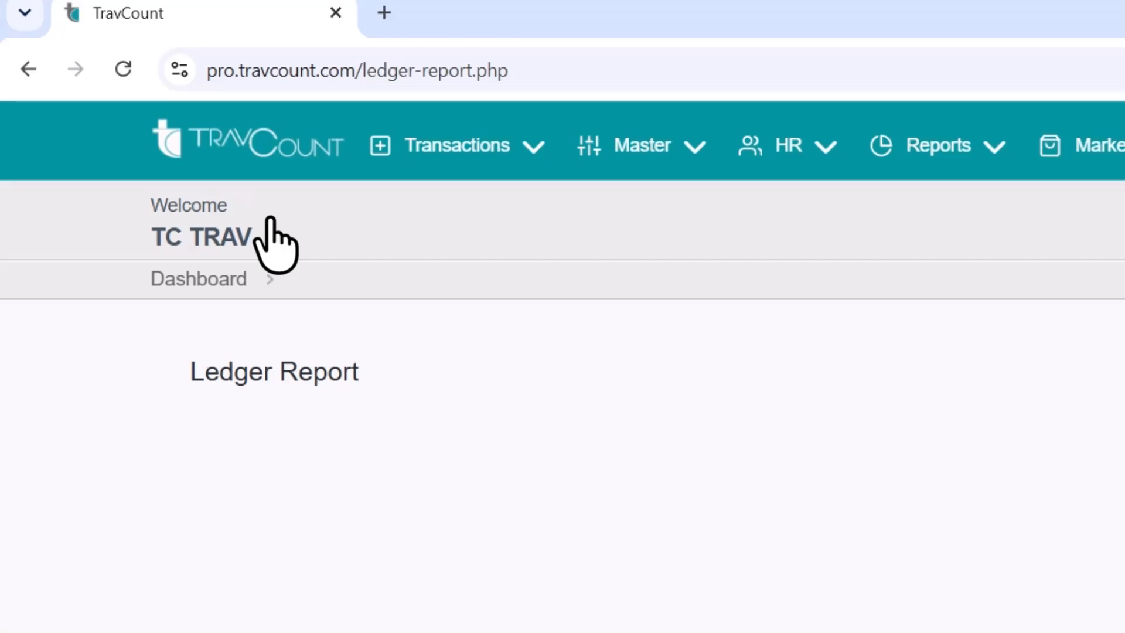
click(263, 151)
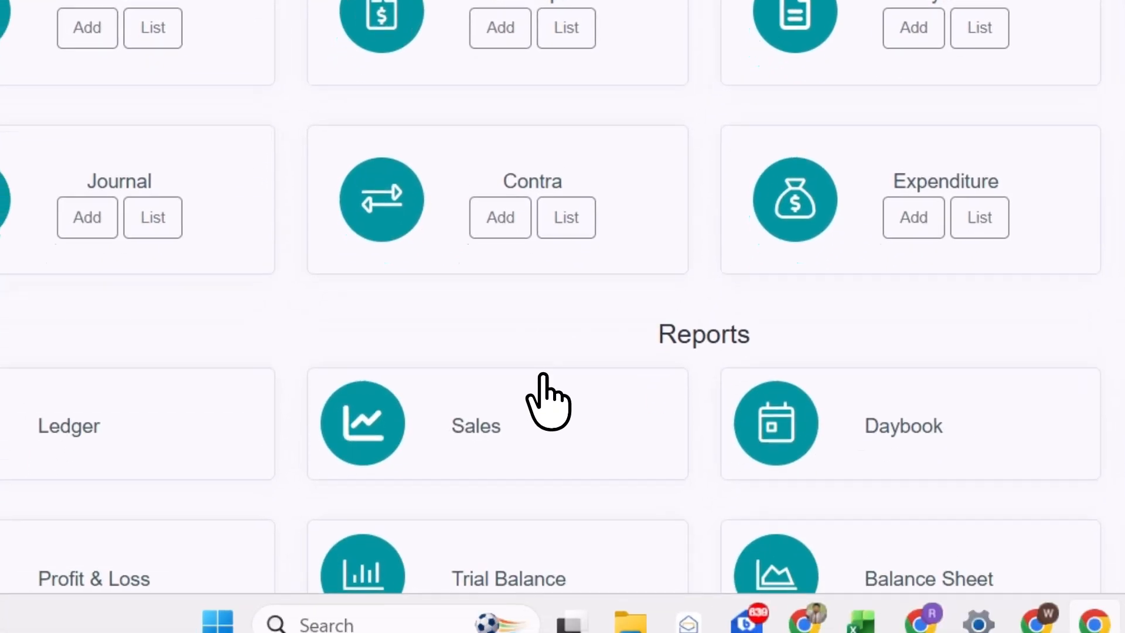
- View the sales report of branch TravCount AE from 14-07-2026 to 14-07-2026 and return to the dashboard
click(545, 401)
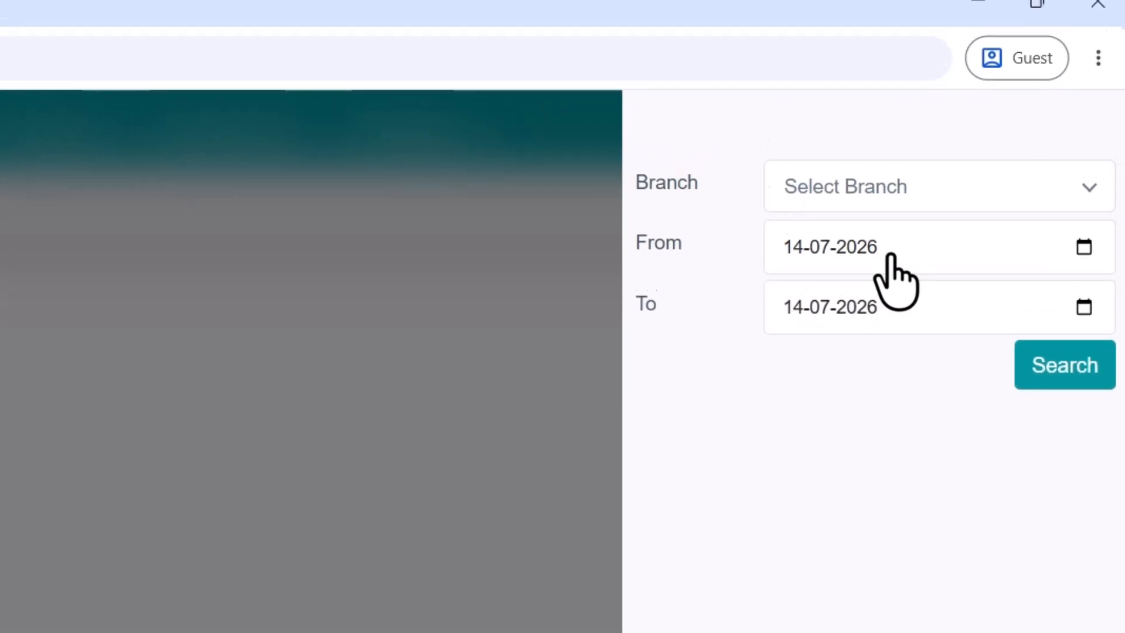
click(924, 220)
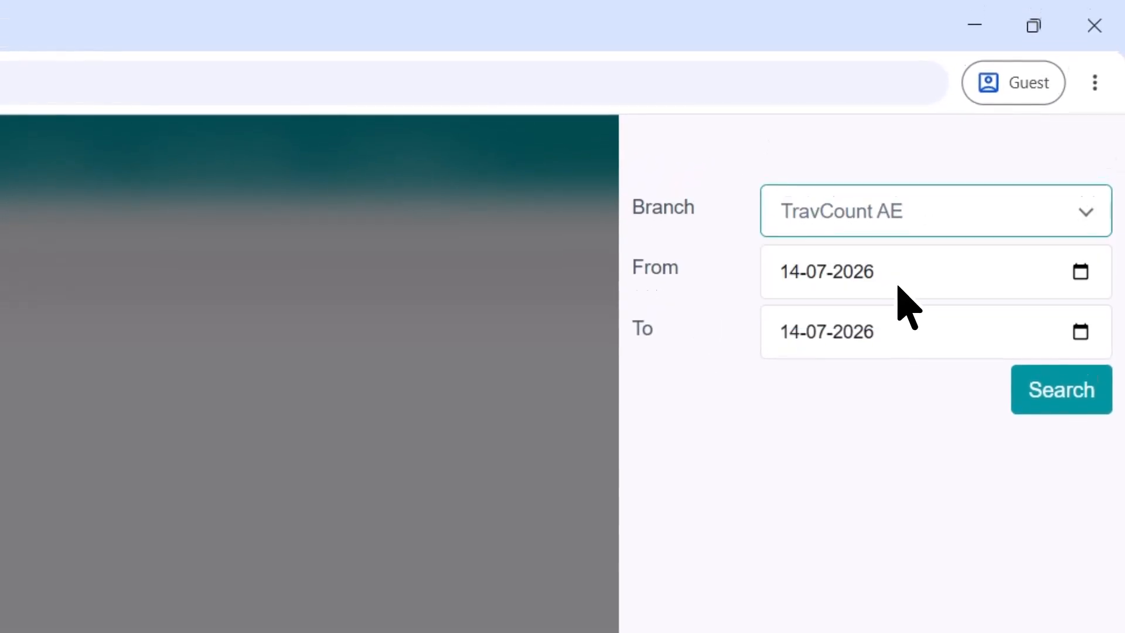
click(1049, 386)
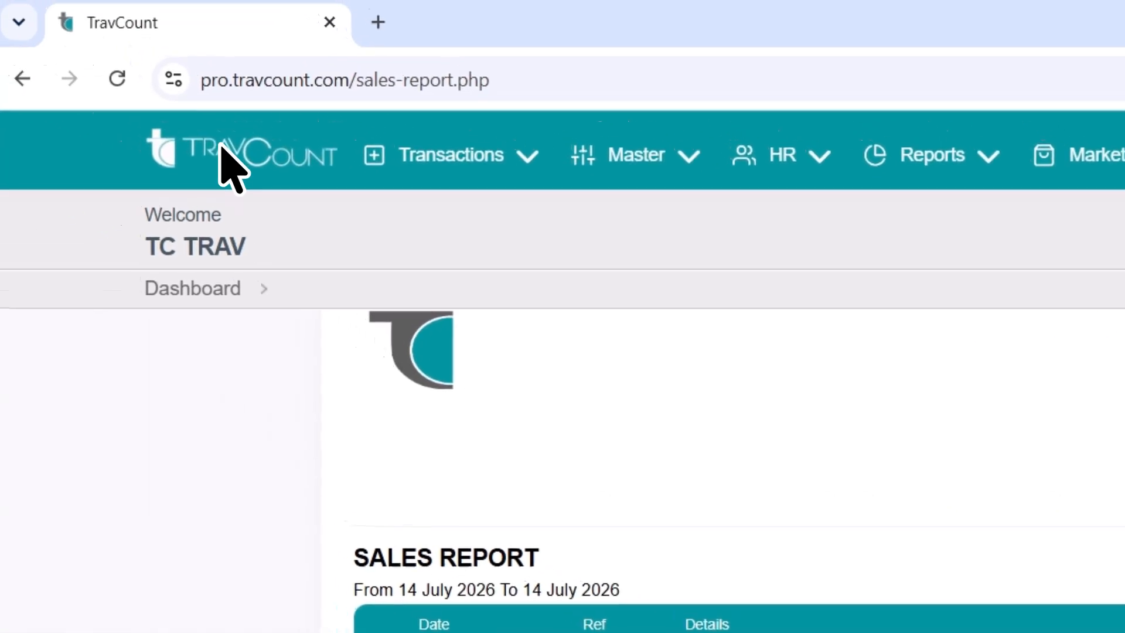
click(234, 169)
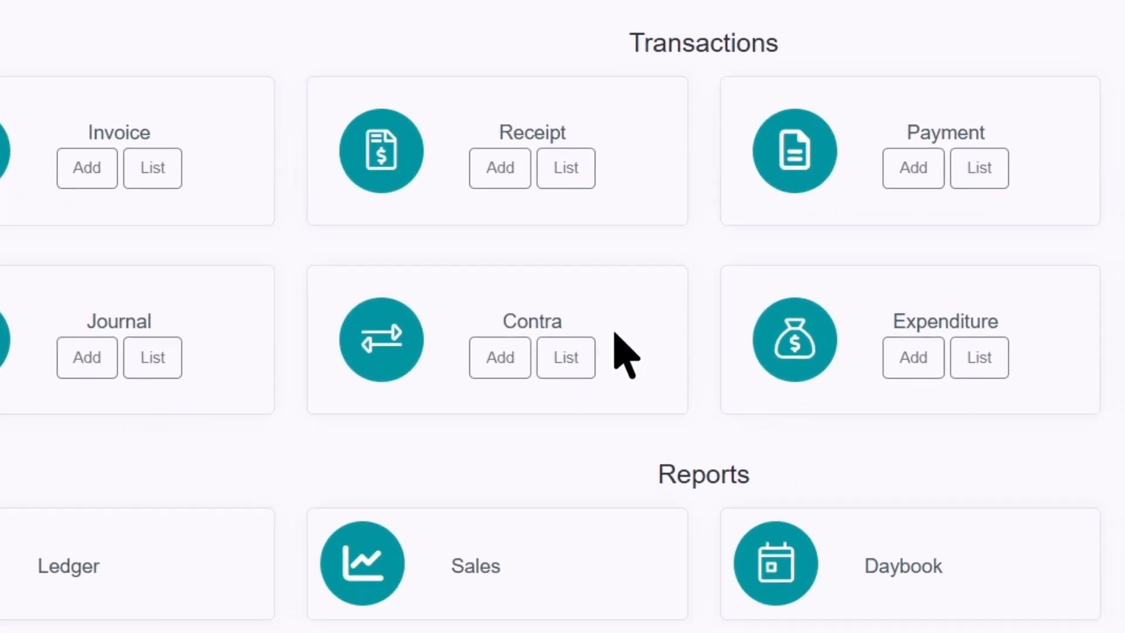
- View the daybook of branch TravCount AE for 14-07-2026 with account set to All
click(560, 410)
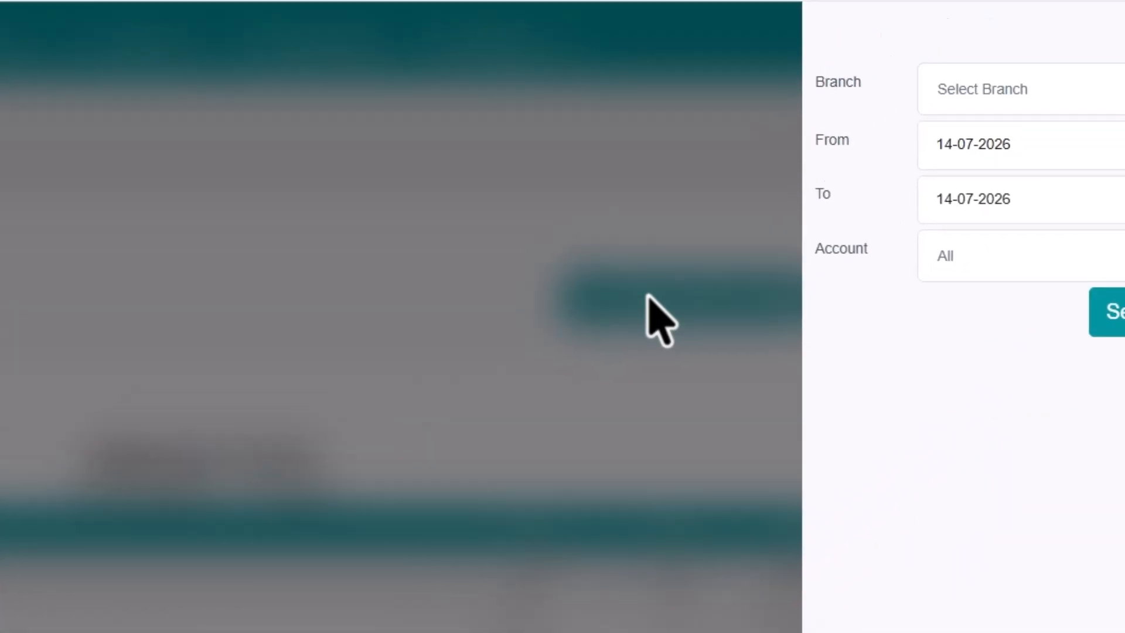
click(837, 215)
click(862, 287)
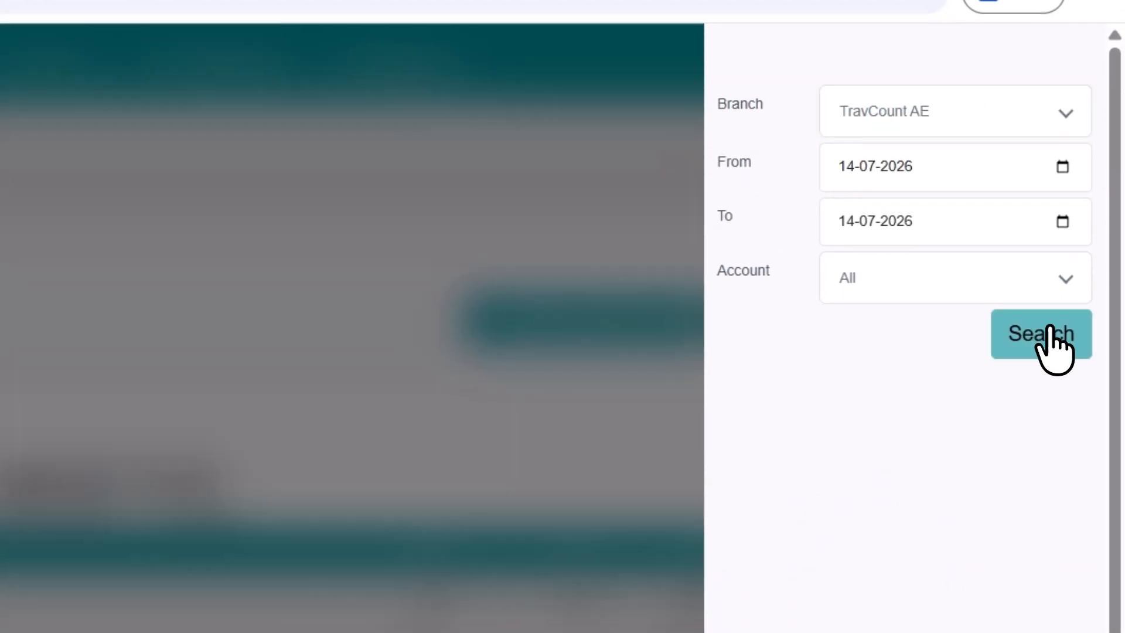
click(1041, 423)
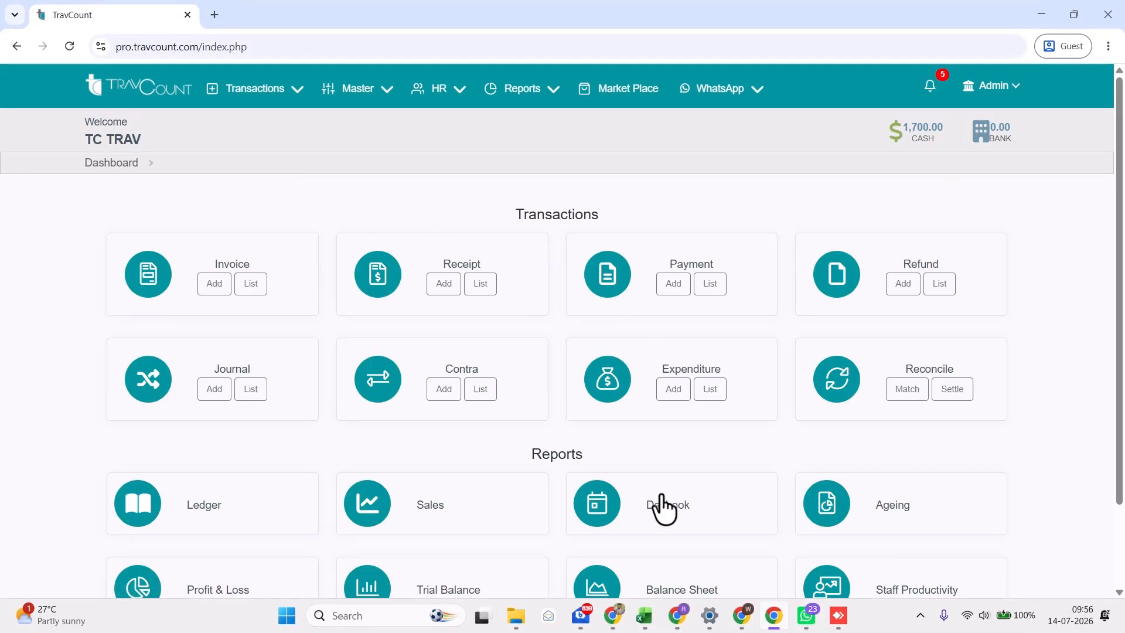
- Open the ageing report and examine the client's outstanding amounts by age bracket
click(863, 509)
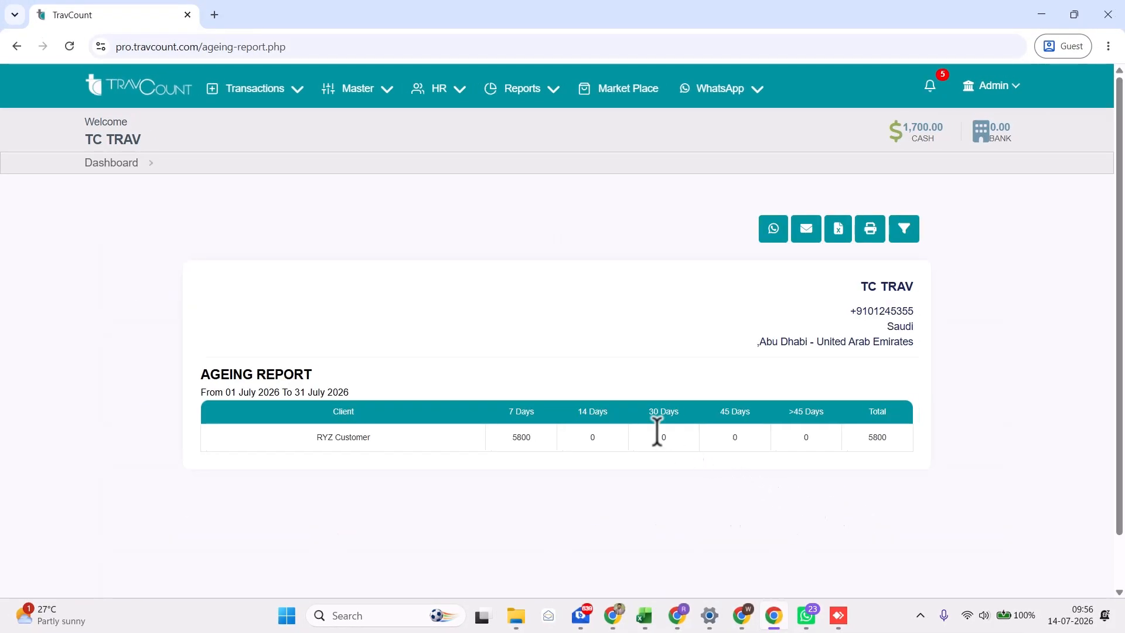
click(498, 406)
double_click(516, 410)
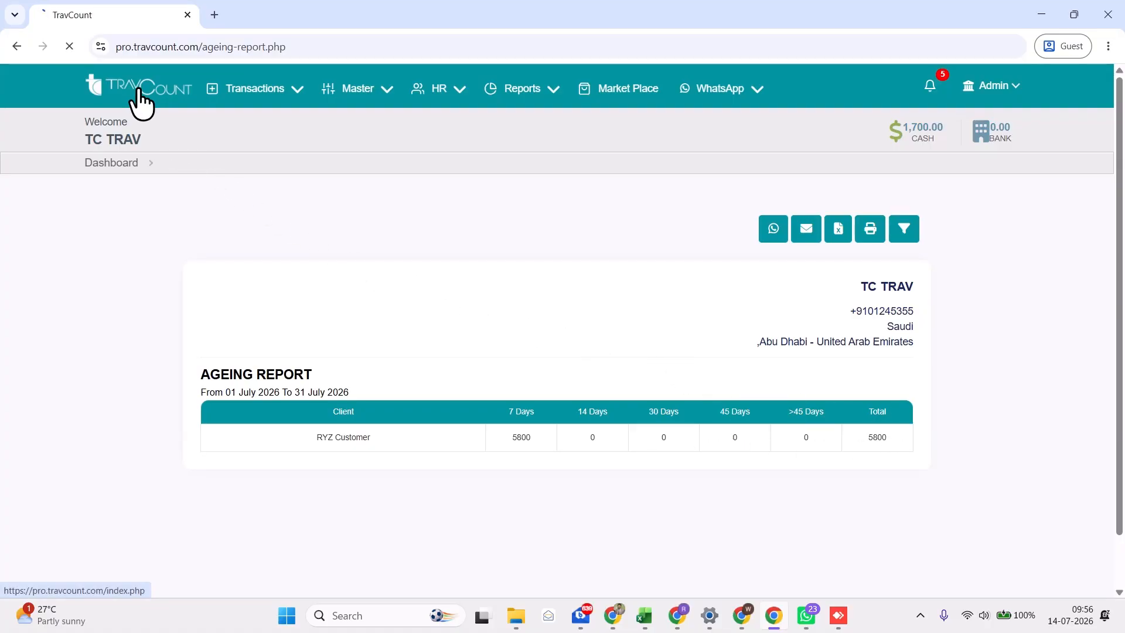
- Open the profit and loss report from the dashboard and examine it down to the net profit
scroll(625, 447, down, 2)
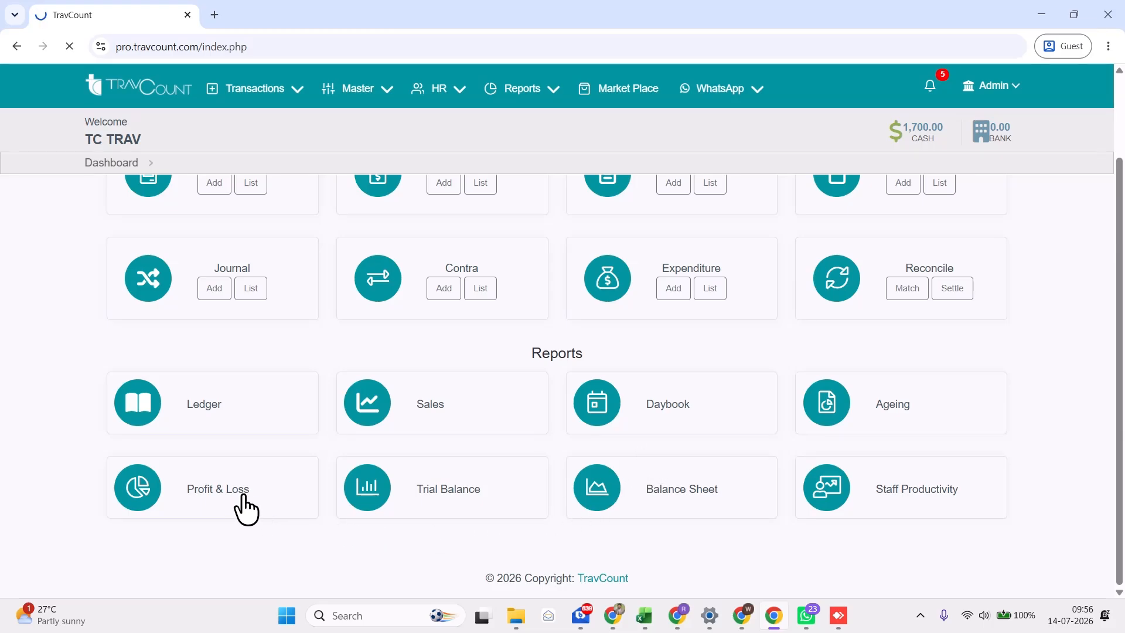
scroll(497, 410, down, 4)
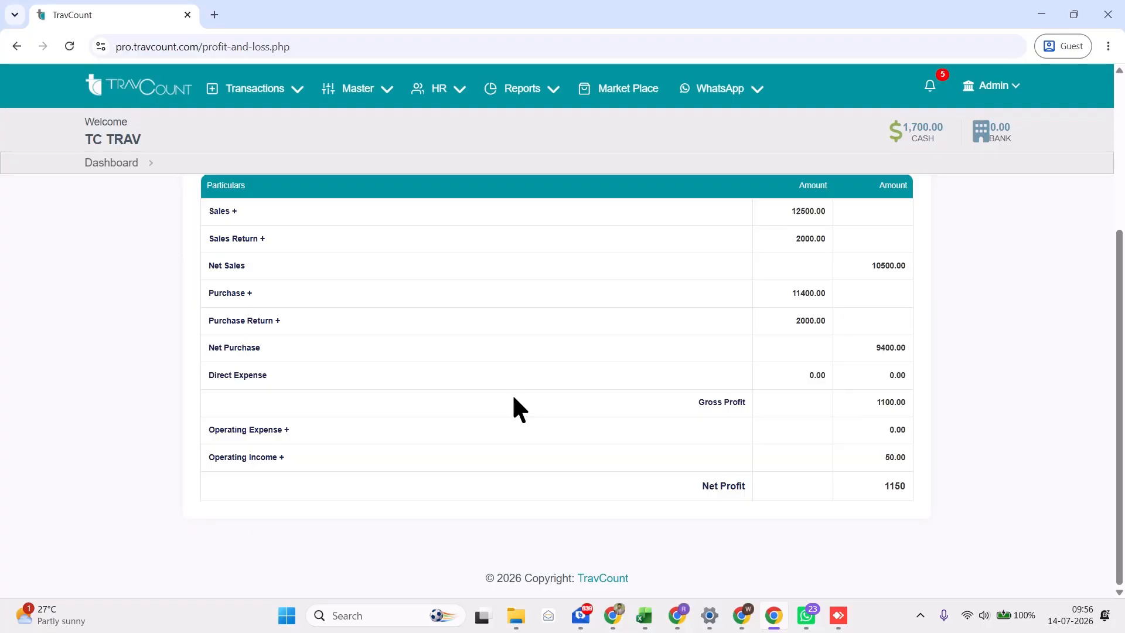
scroll(852, 404, up, 1)
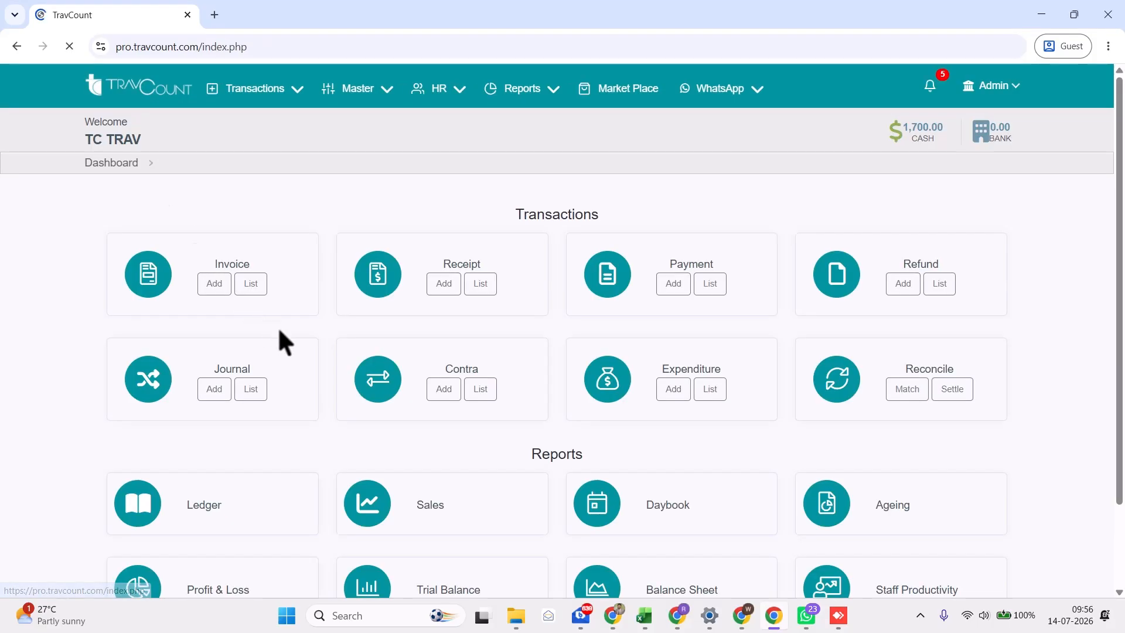
- Open the trial balance, examine its debit and credit entries, and return to the dashboard
scroll(351, 381, down, 2)
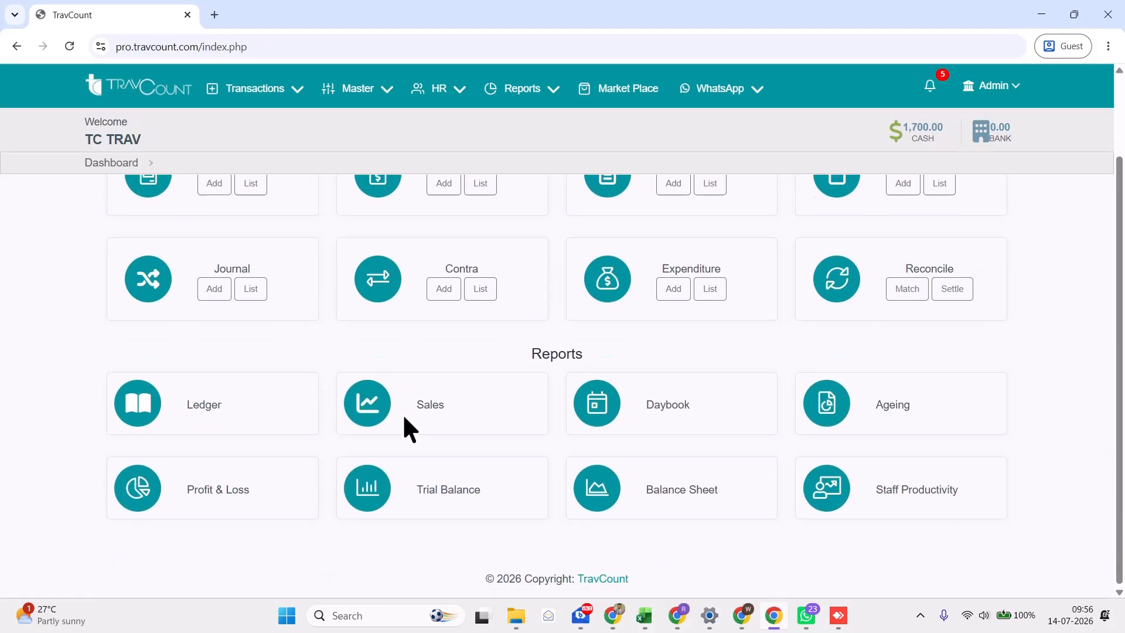
click(428, 493)
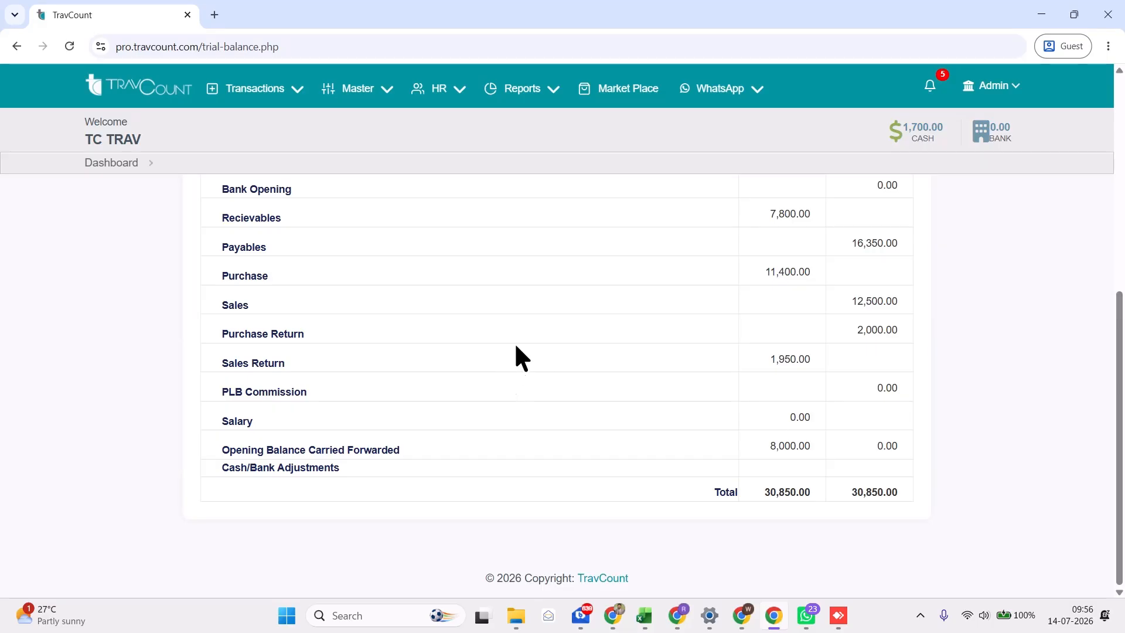
scroll(512, 351, up, 7)
click(151, 94)
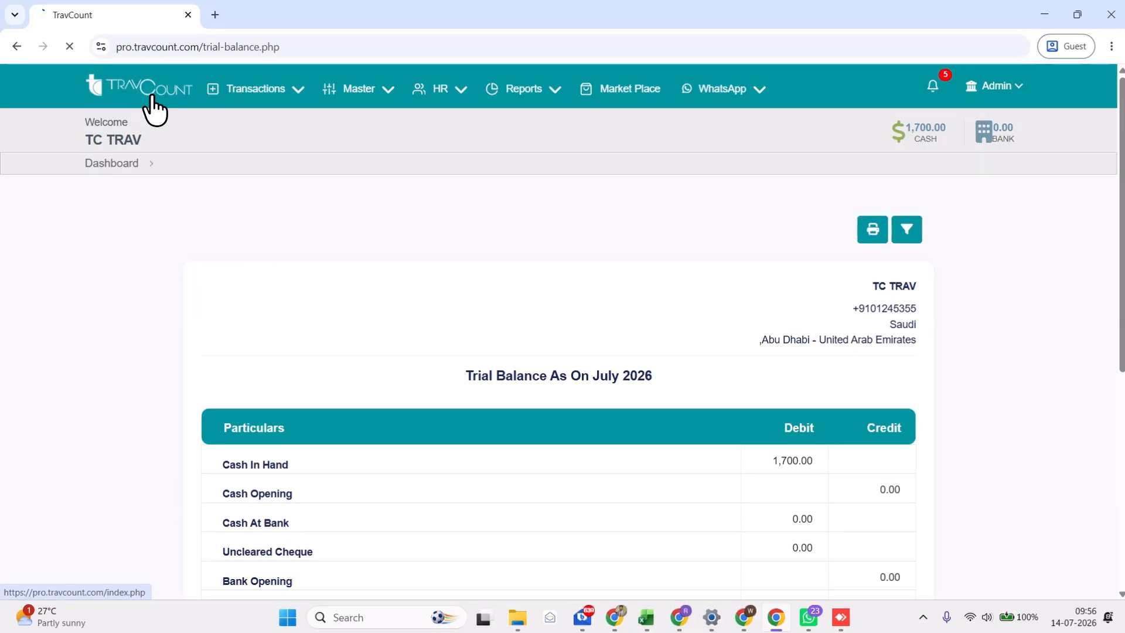
- Open the staff productivity report and view the listed staff member's sales prices and profits down to the totals
scroll(536, 523, down, 2)
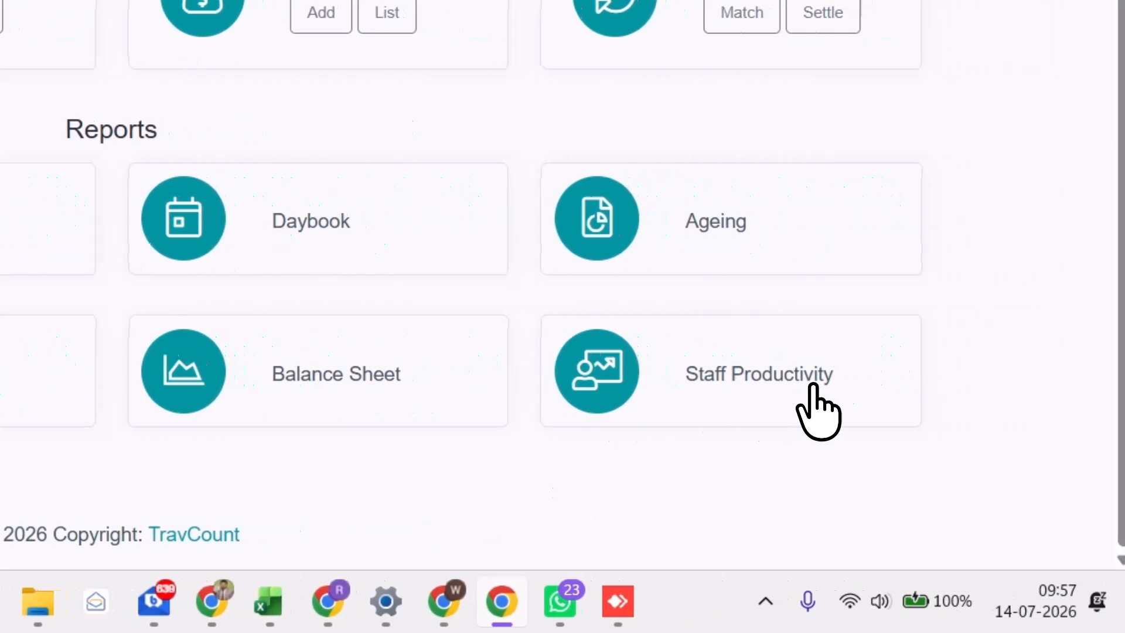
click(527, 380)
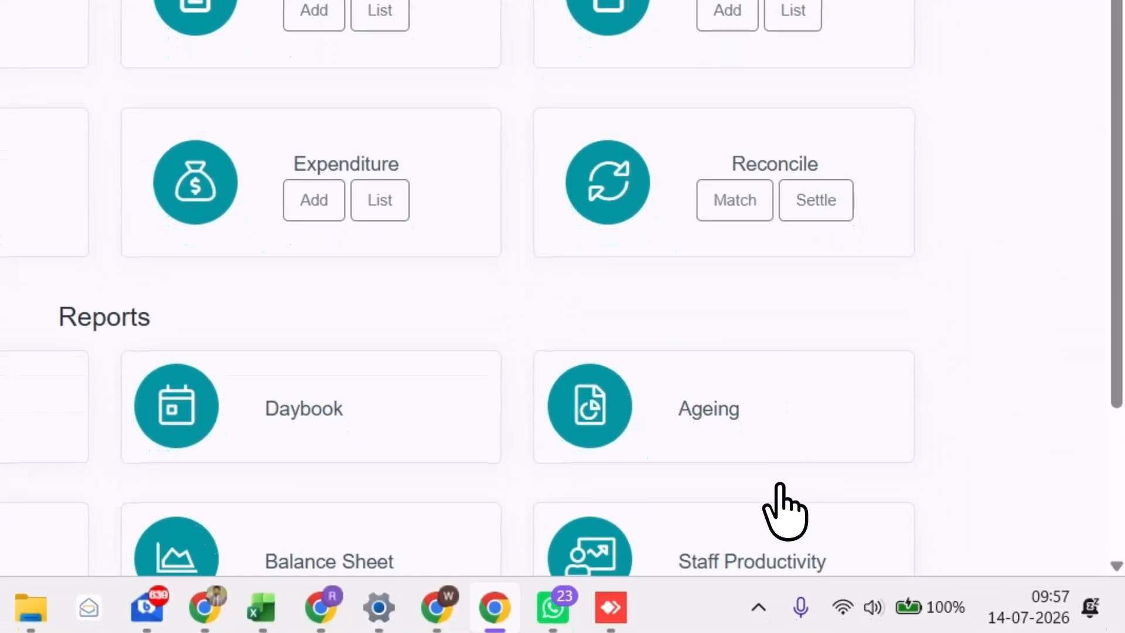
scroll(773, 503, down, 1)
click(758, 473)
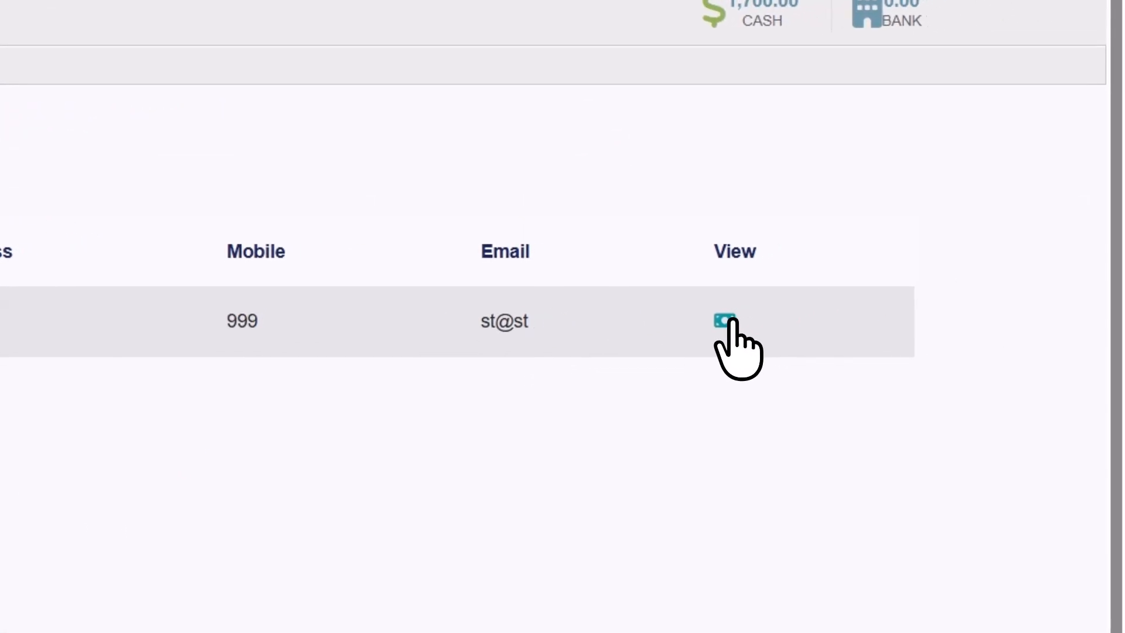
click(738, 321)
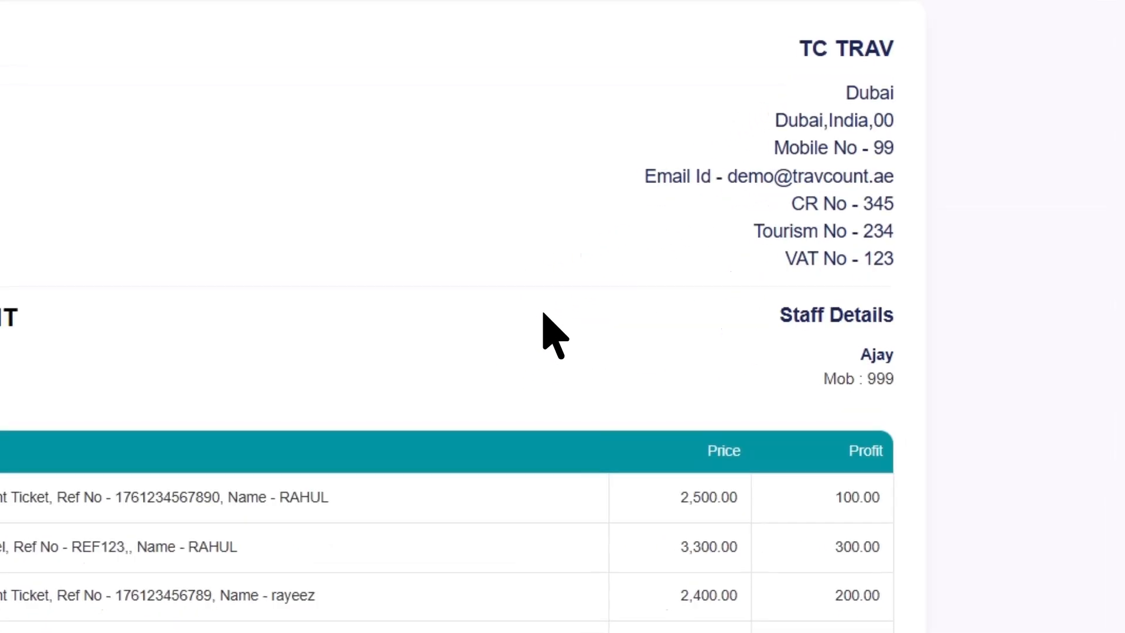
scroll(402, 551, down, 3)
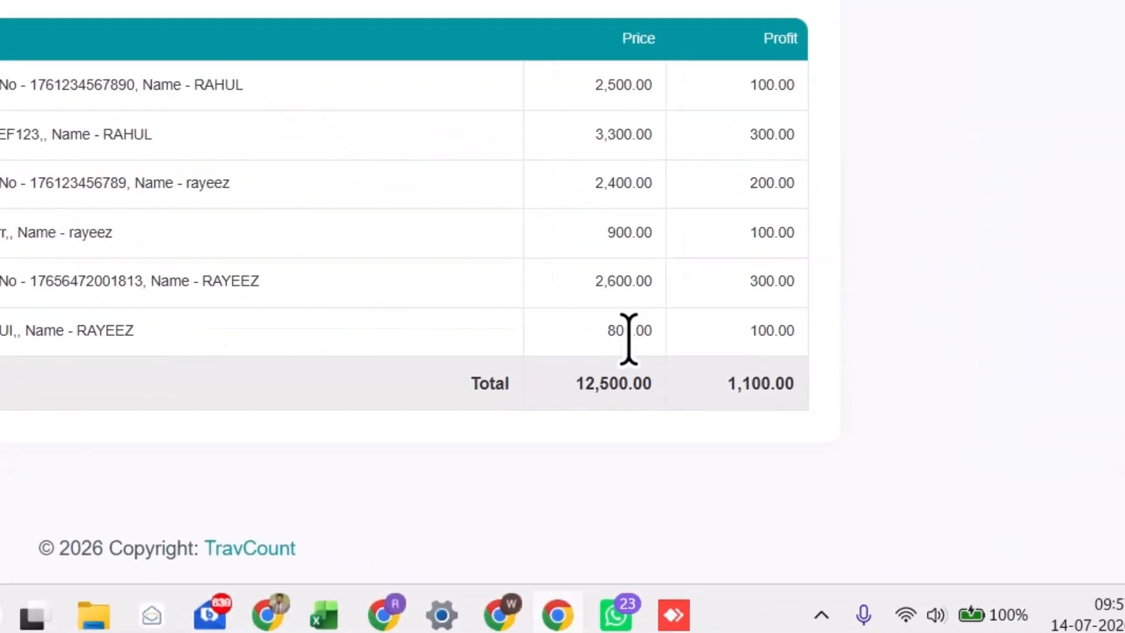
- Highlight the total profit in the staff productivity report, return to the dashboard and open the cash balance
double_click(741, 382)
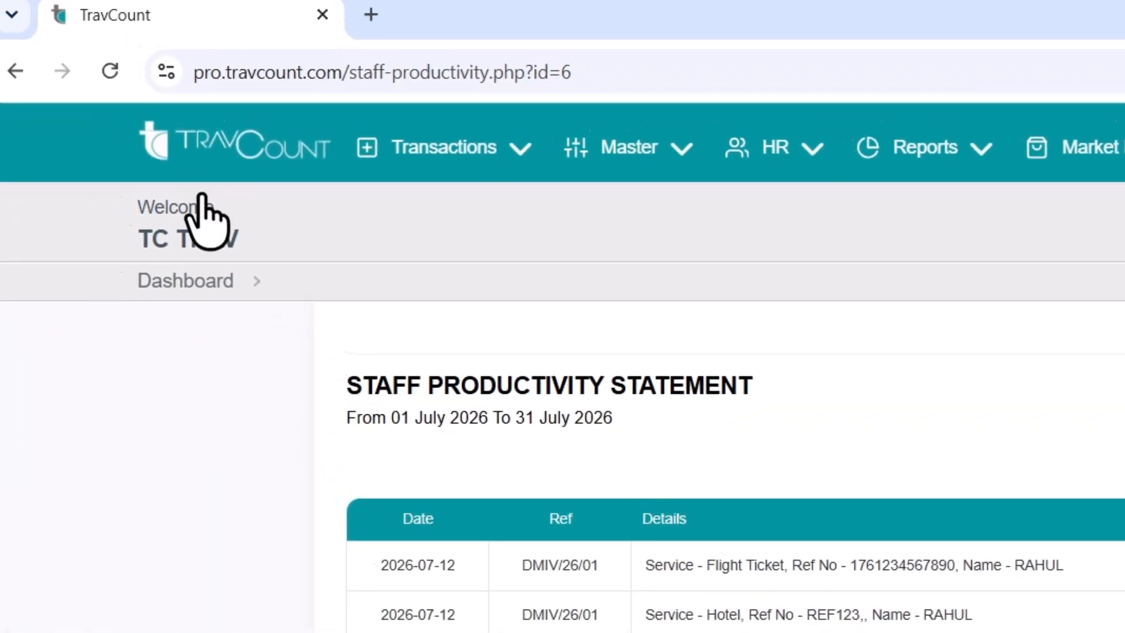
click(219, 149)
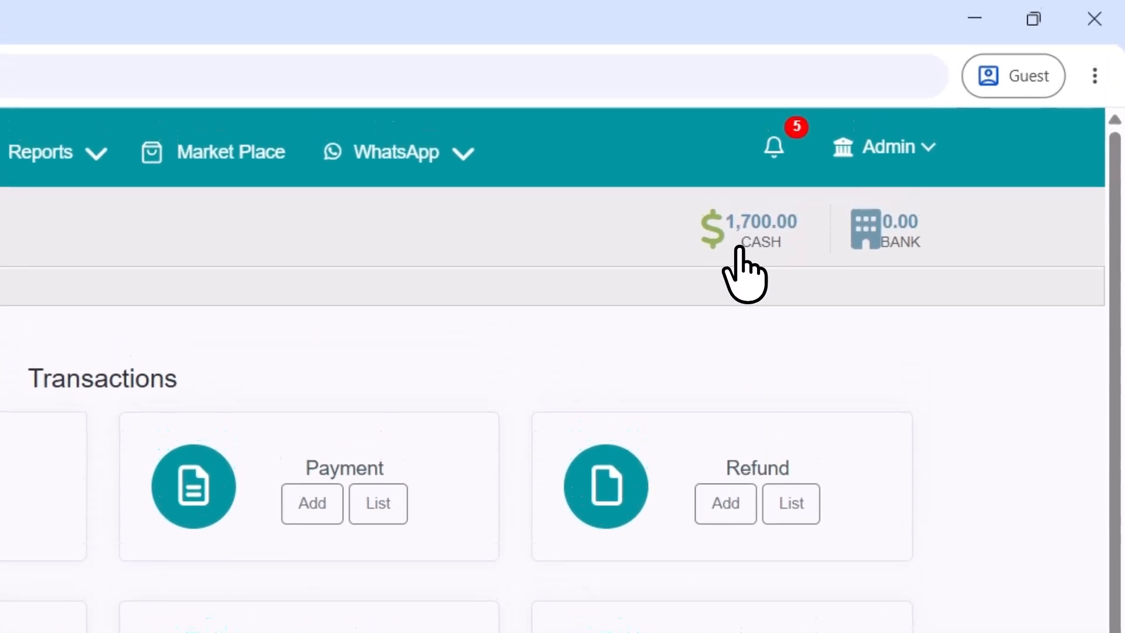
click(740, 247)
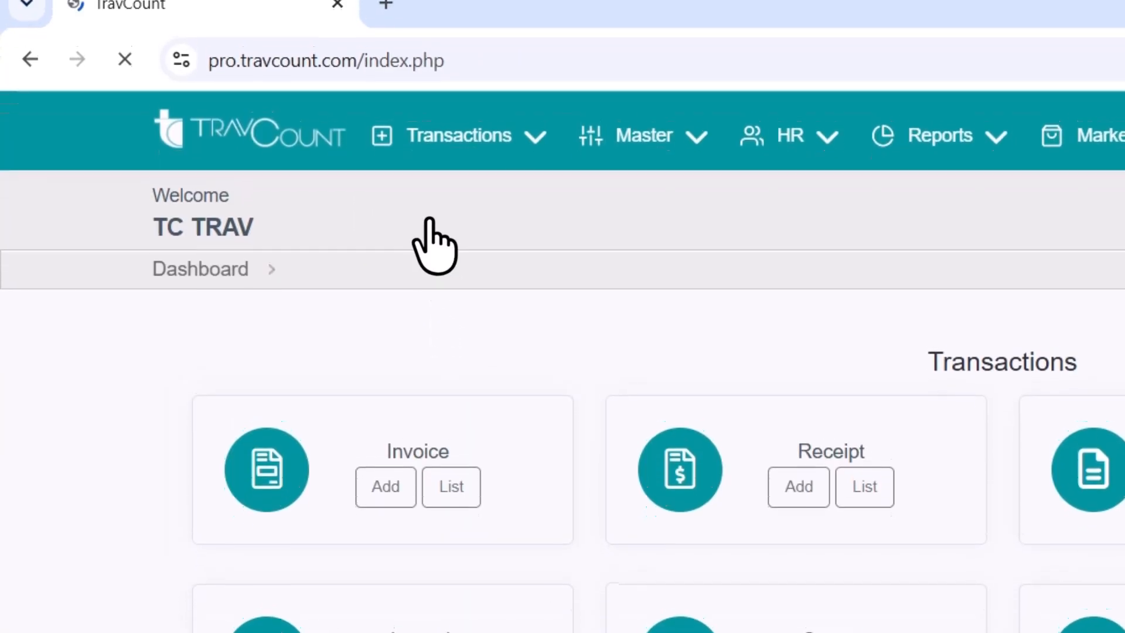
mouse_move(427, 178)
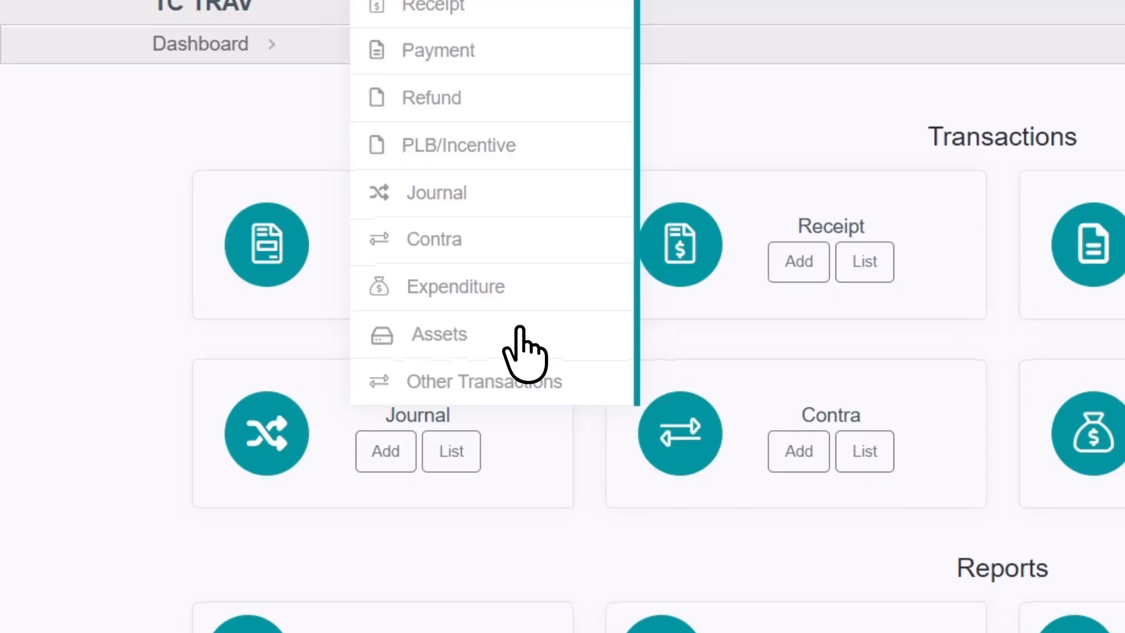
- Open the form for adding a ledger from the master data and look through the available ledger types
mouse_move(597, 101)
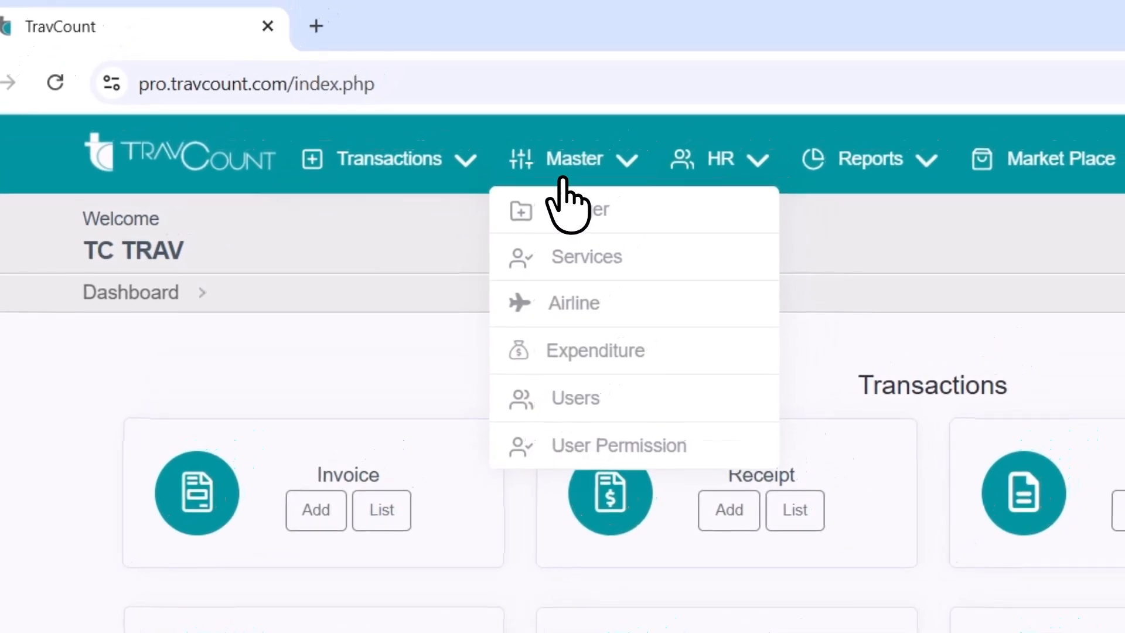
click(562, 207)
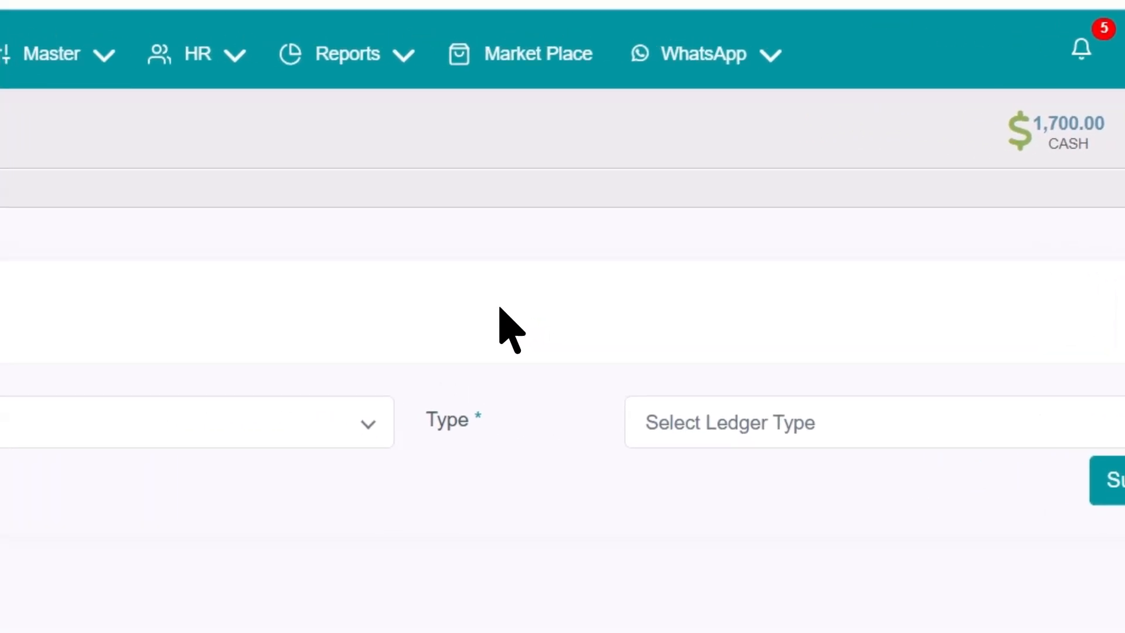
click(535, 359)
click(576, 325)
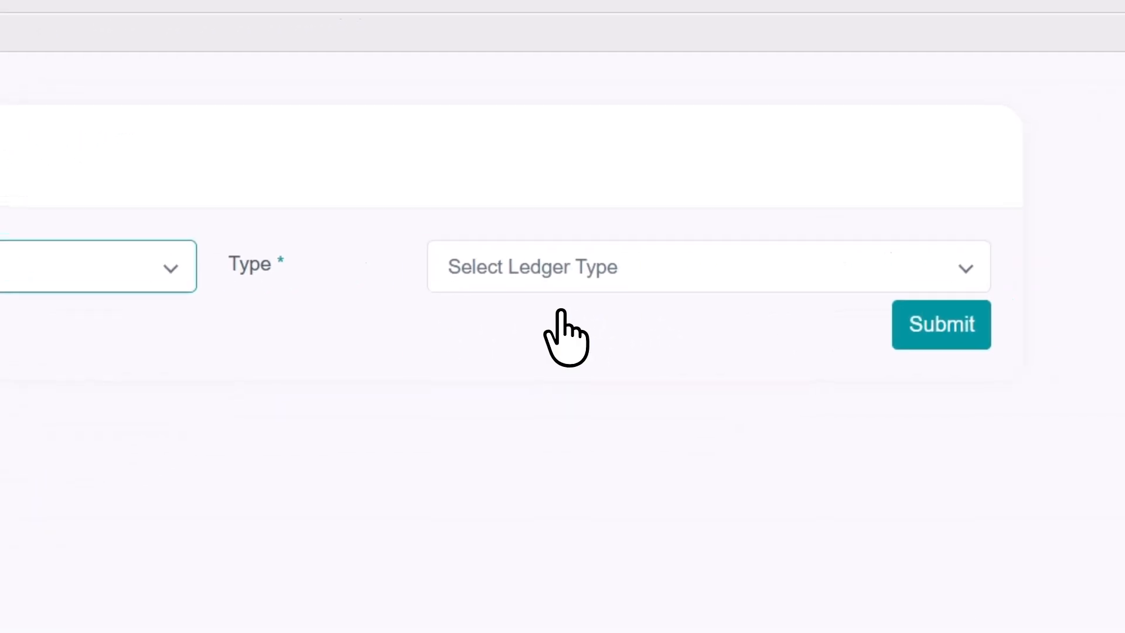
click(559, 281)
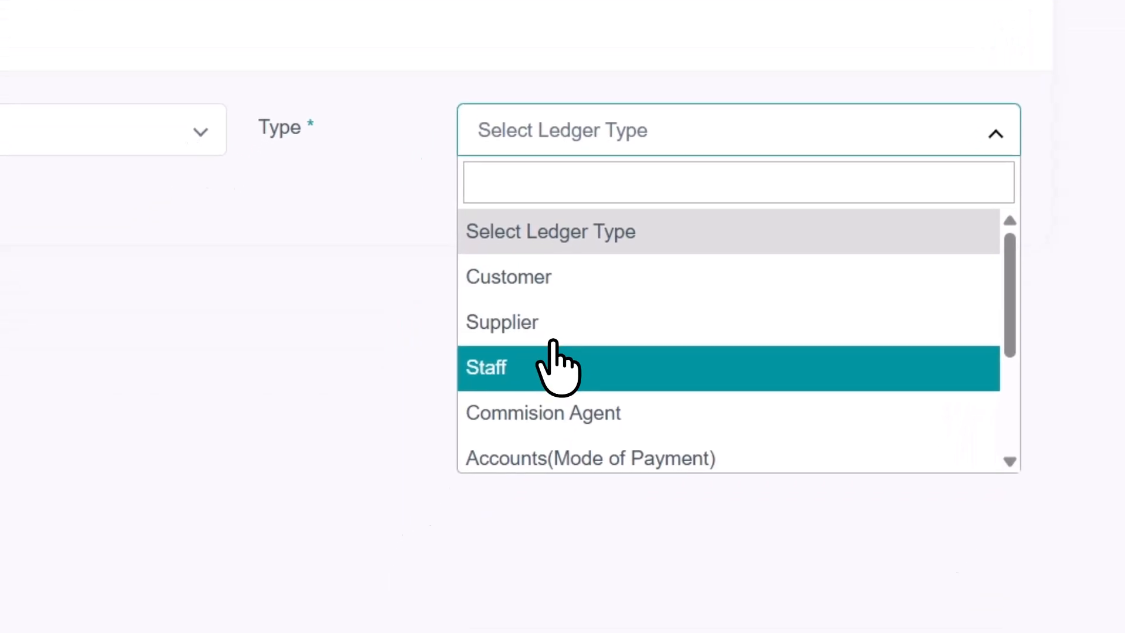
scroll(510, 422, down, 3)
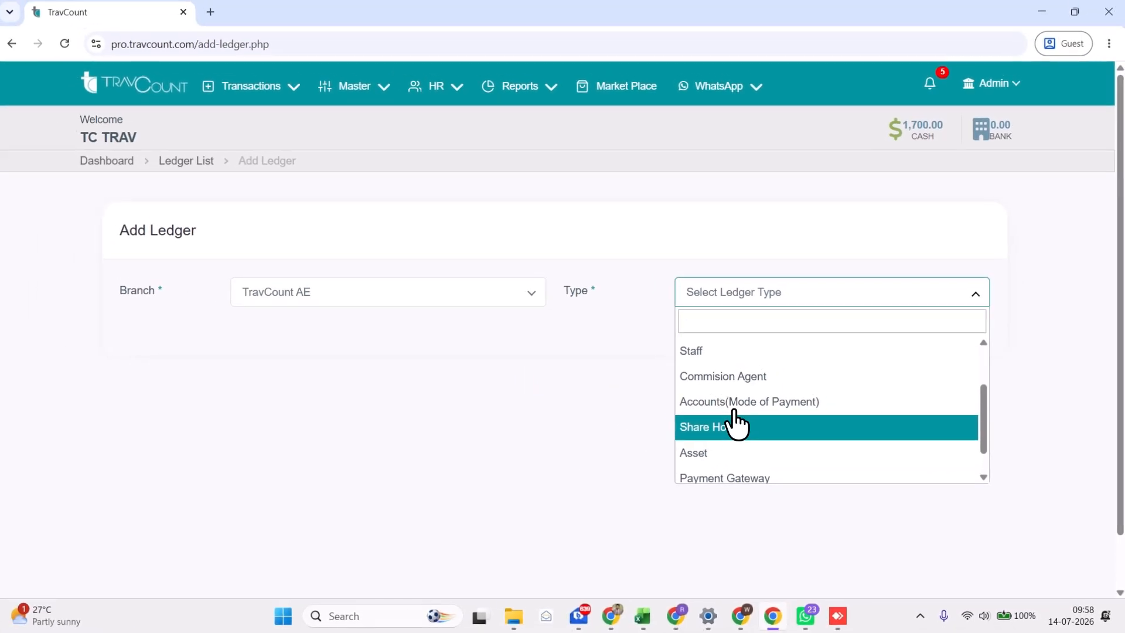
scroll(737, 433, down, 1)
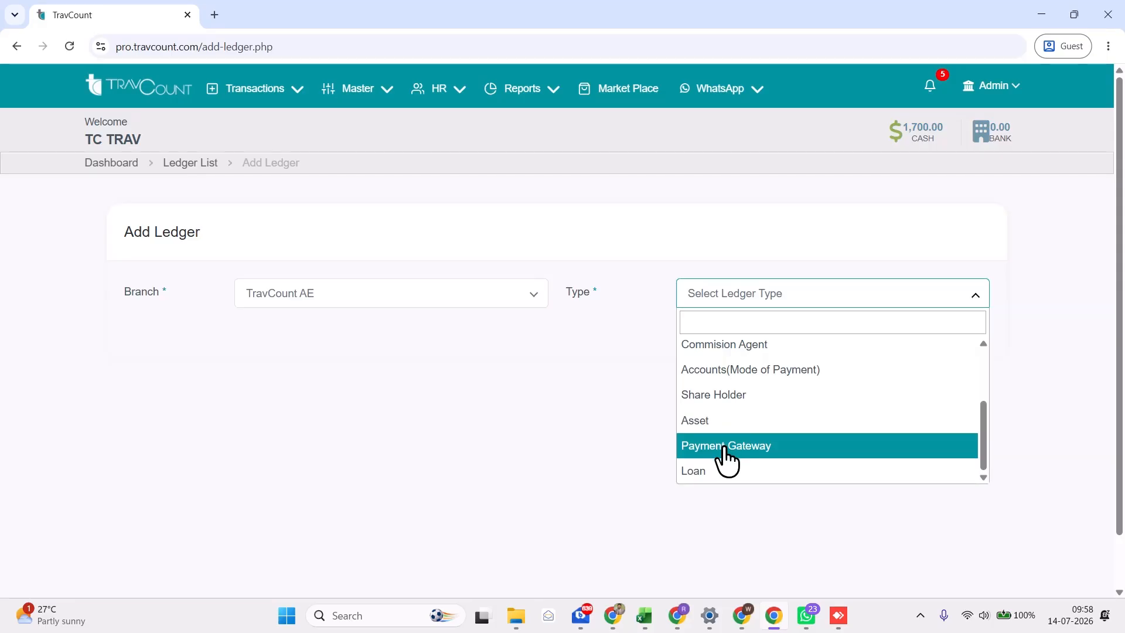
scroll(724, 451, up, 2)
click(586, 415)
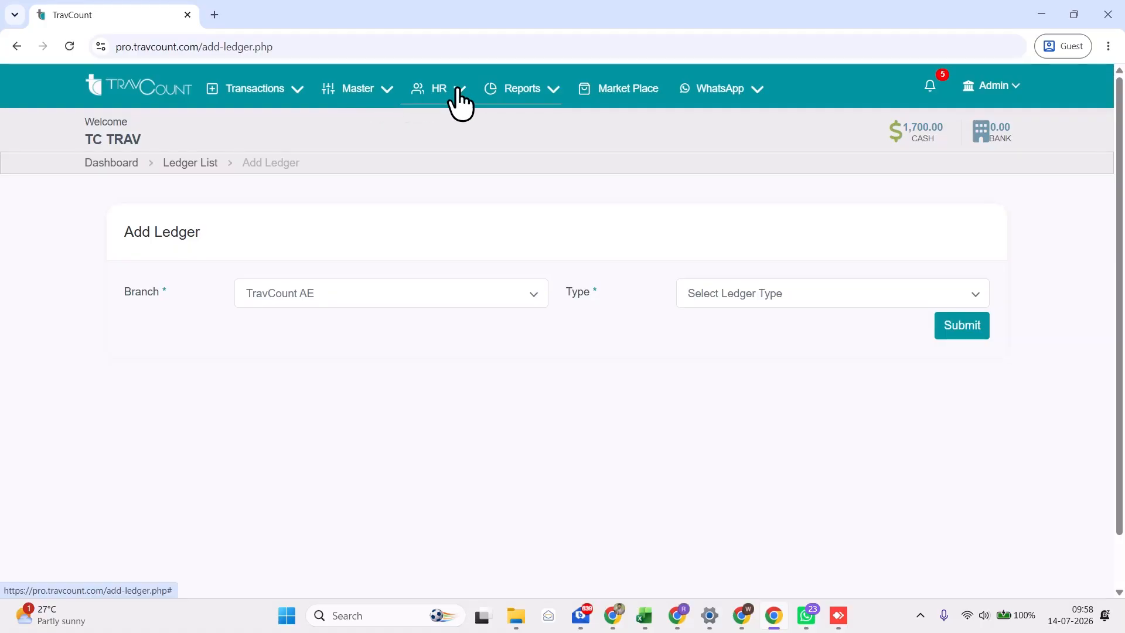
- Open the services master list, look through the services, and open and dismiss the form for adding a service
mouse_move(351, 103)
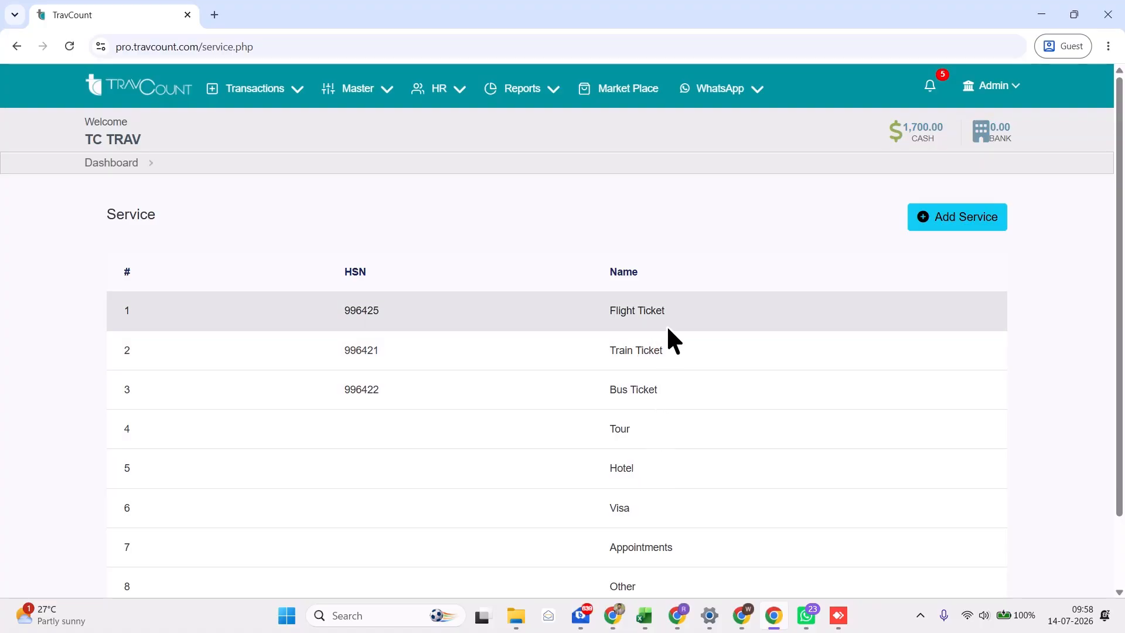
scroll(653, 481, down, 2)
scroll(653, 492, up, 2)
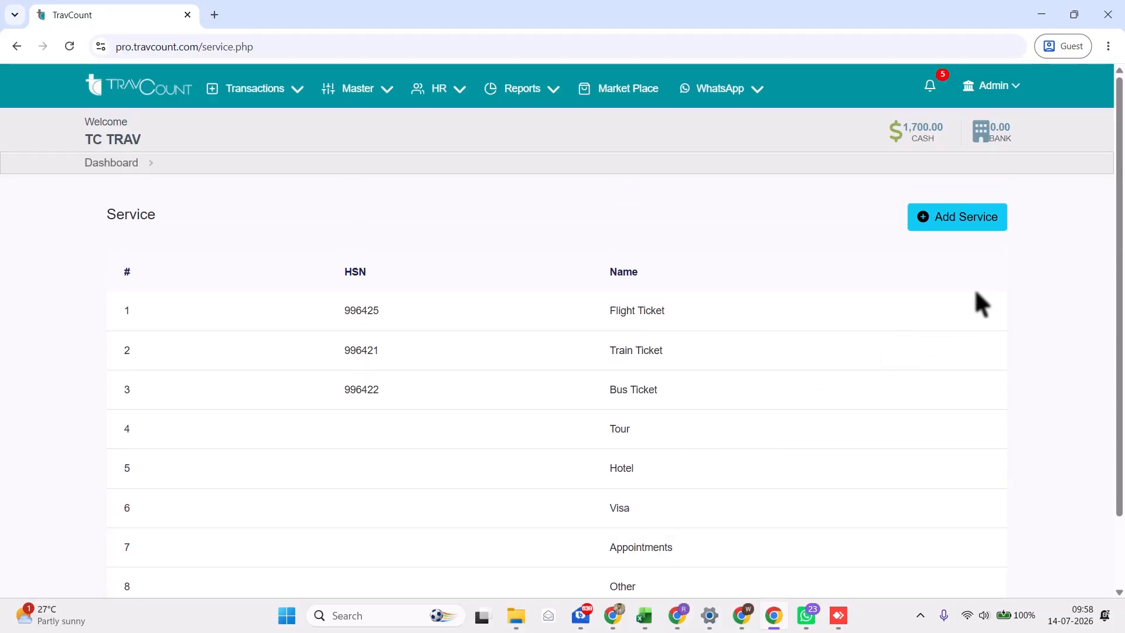
click(994, 222)
click(656, 229)
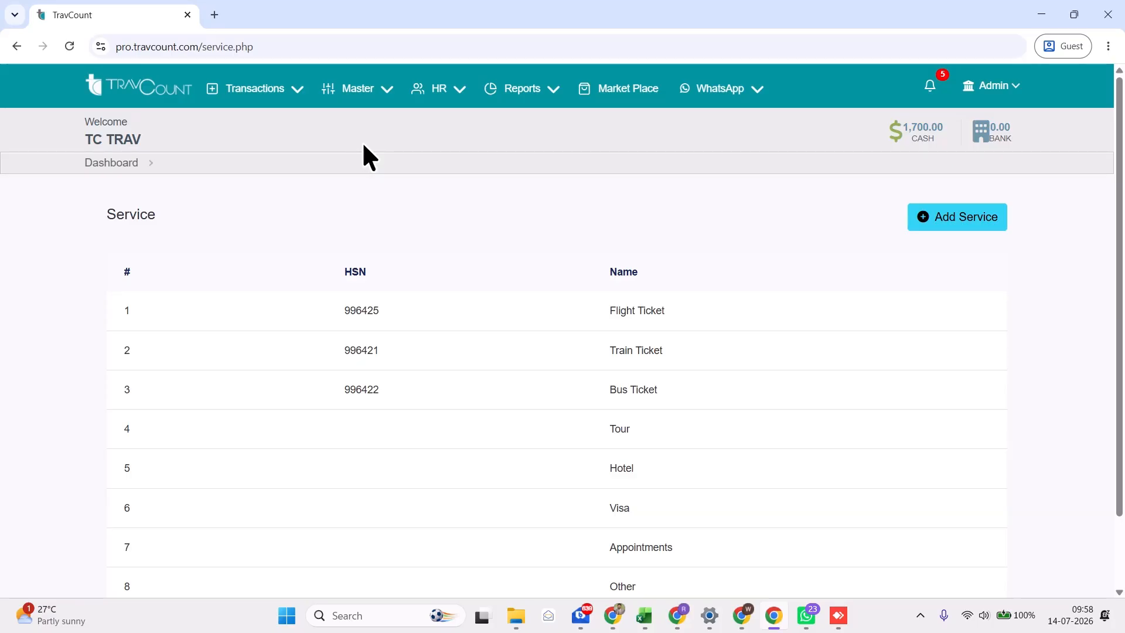
- Open the expenditure master list and look through the expense types and names
click(369, 88)
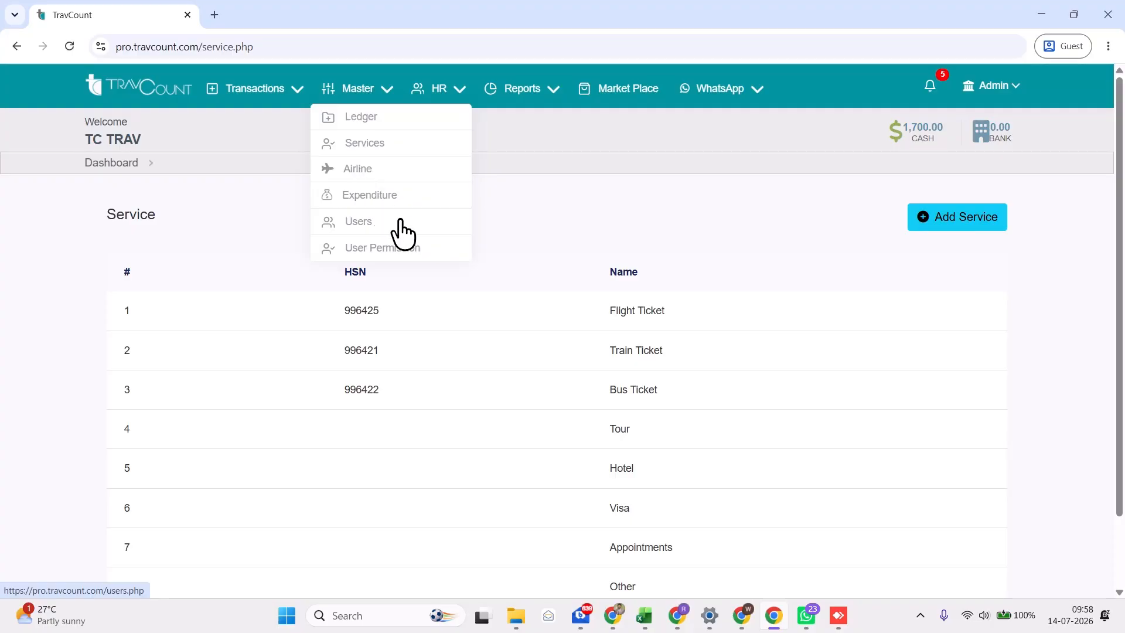
click(393, 196)
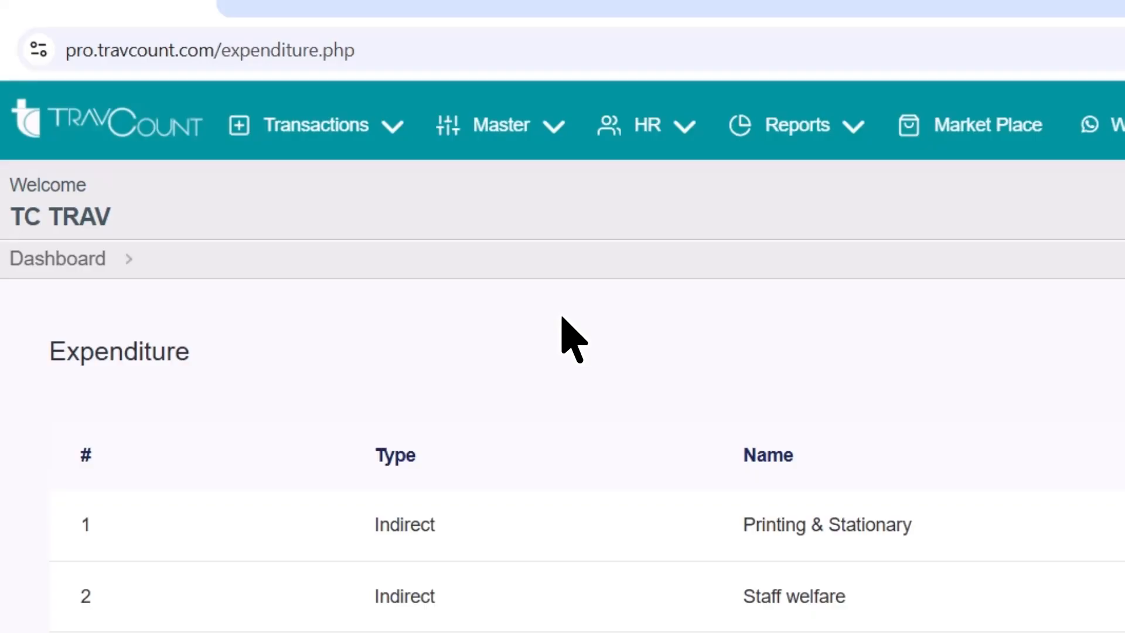
scroll(561, 328, down, 5)
scroll(561, 328, up, 1)
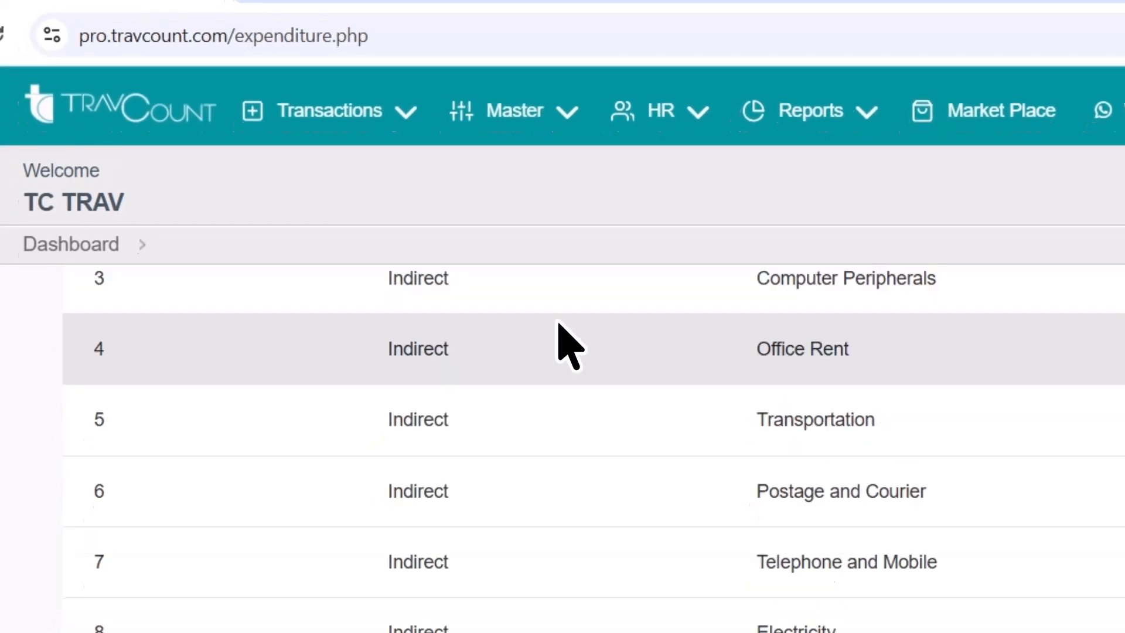
scroll(561, 328, up, 5)
scroll(561, 328, down, 5)
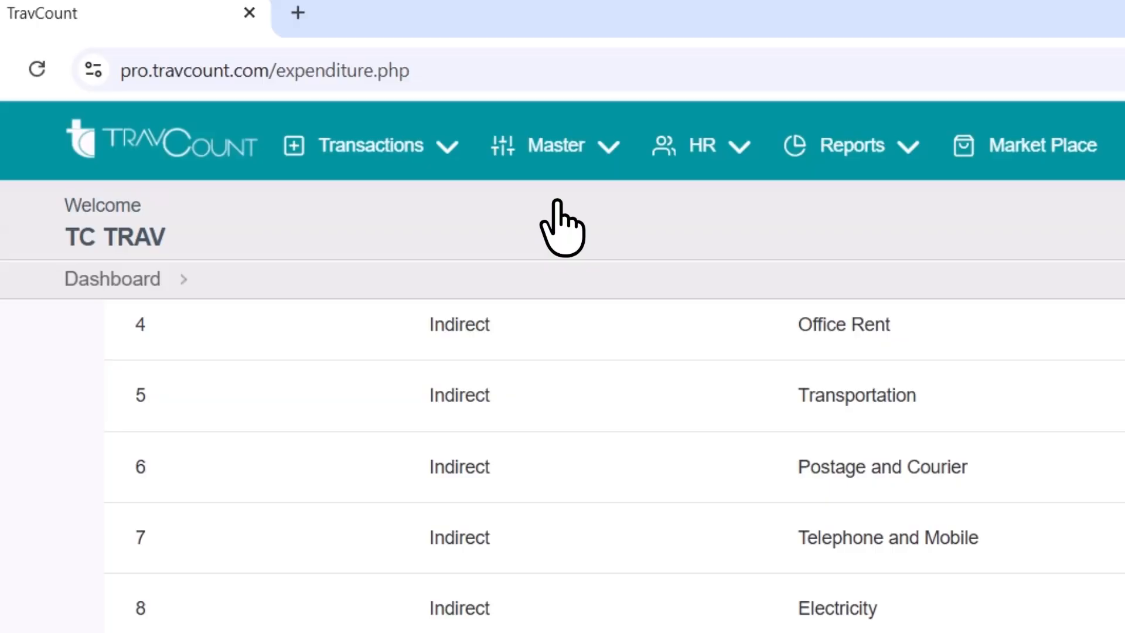
- Open the form for adding a user from the master data and return to the users list
click(521, 94)
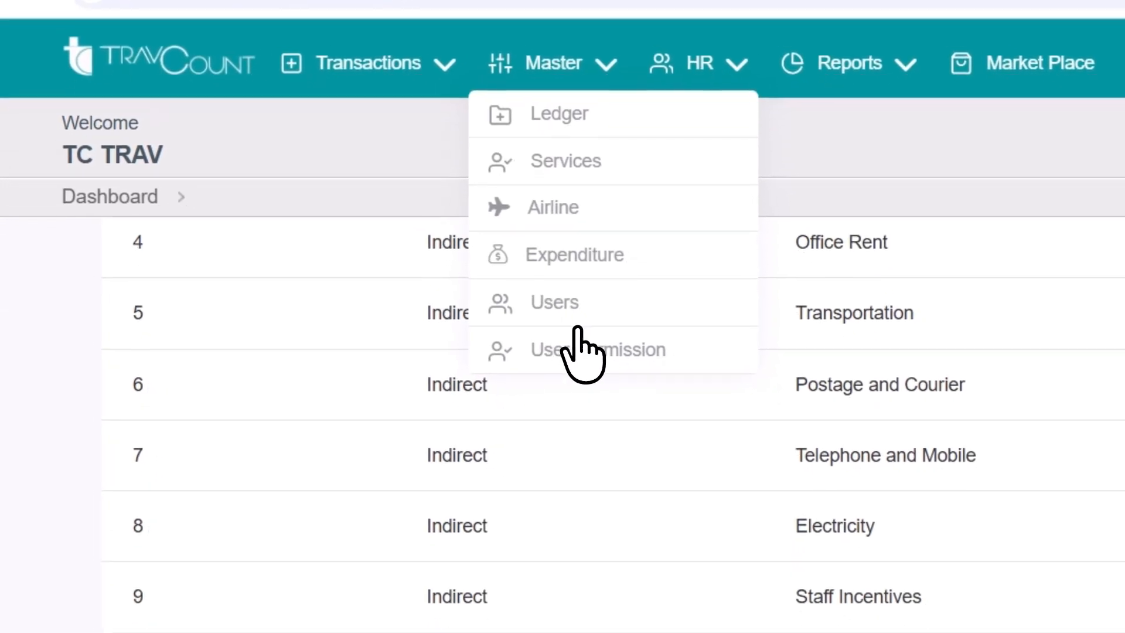
click(551, 310)
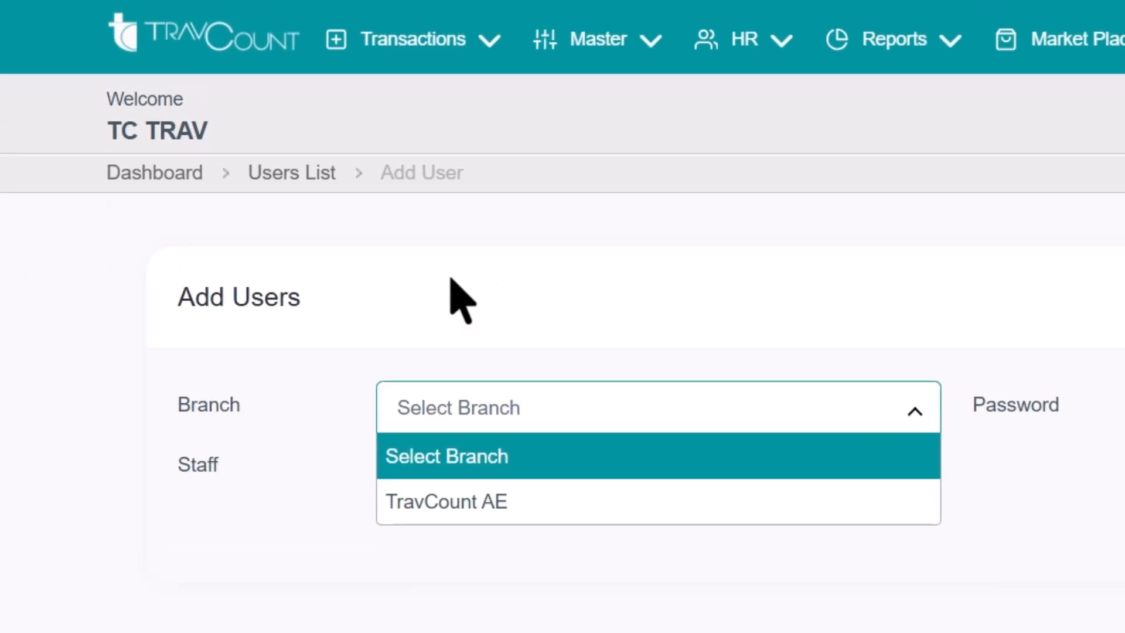
click(322, 186)
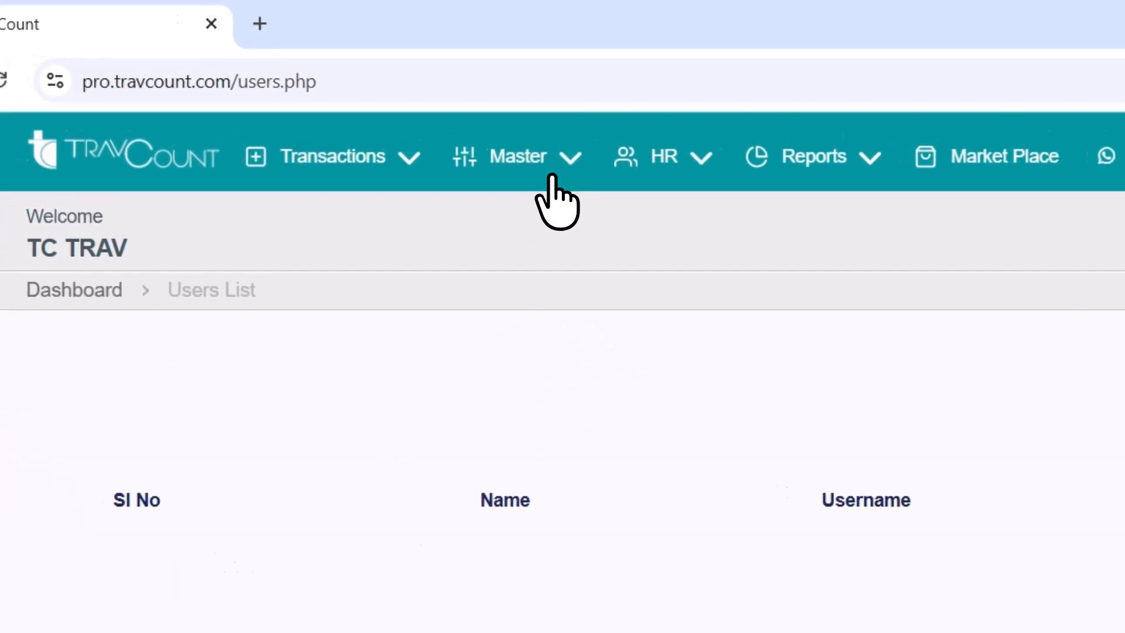
- Open the user permission page and look through the create and edit rights for all modules
click(552, 176)
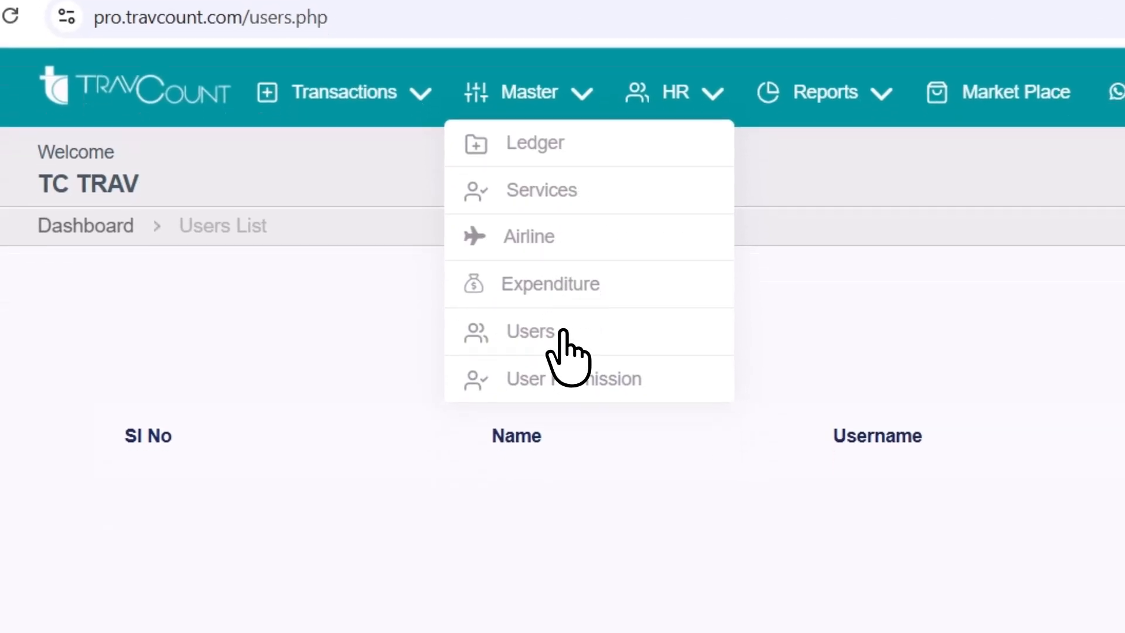
click(563, 442)
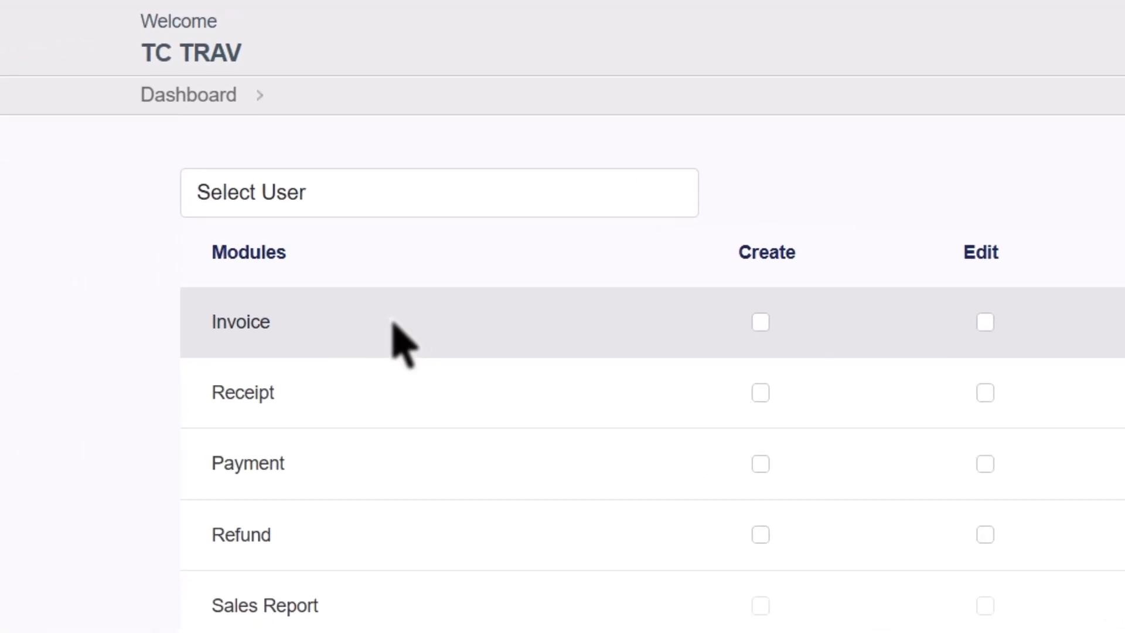
scroll(528, 322, down, 5)
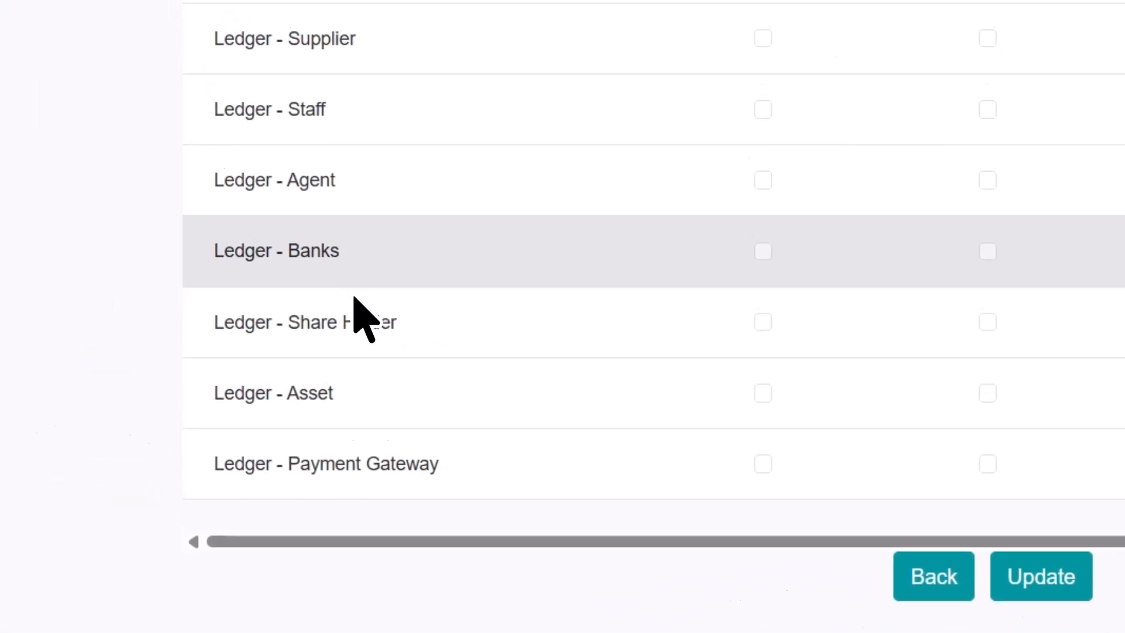
scroll(387, 334, up, 10)
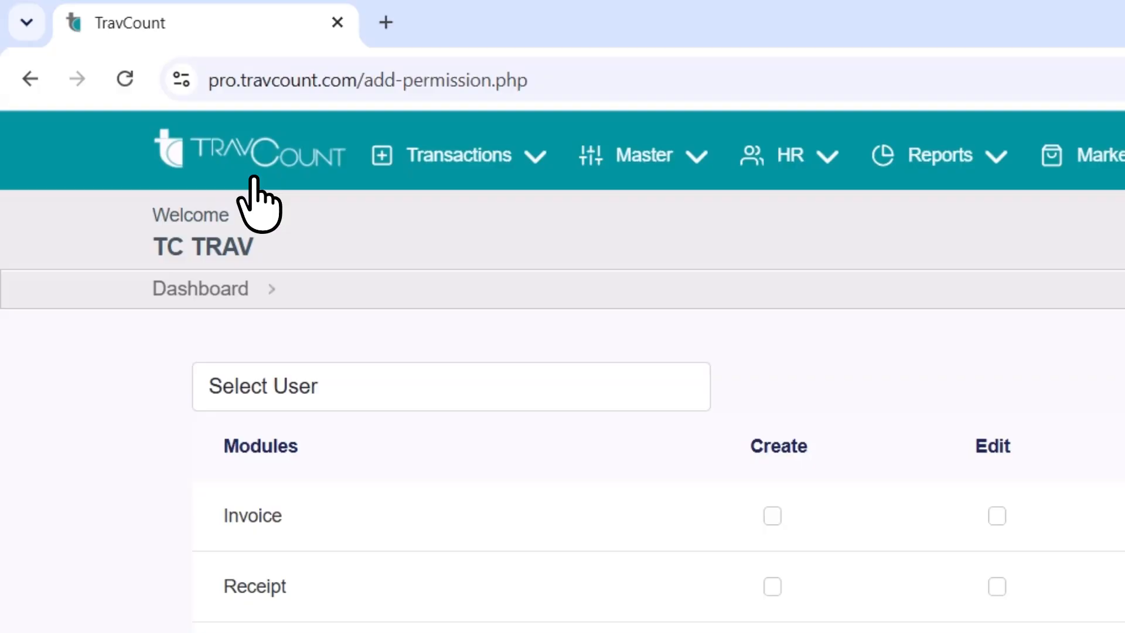
- Return to the dashboard and open the salary list from the HR section
click(251, 108)
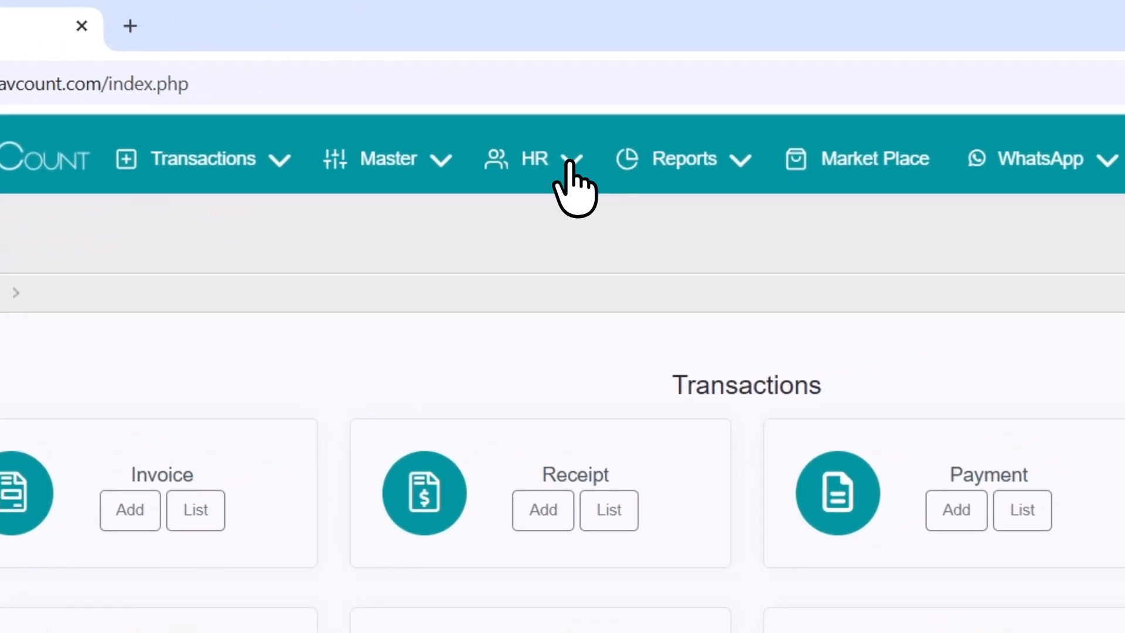
click(701, 142)
click(555, 209)
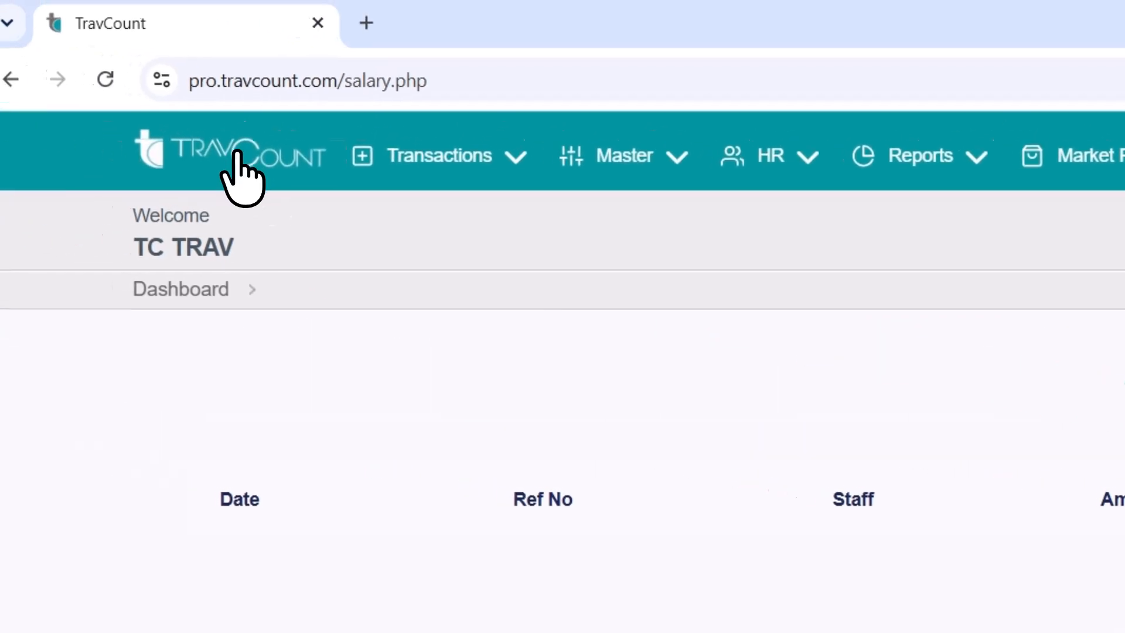
- Look over the additional report types, view the Market Place add-ons and return to the dashboard
click(561, 167)
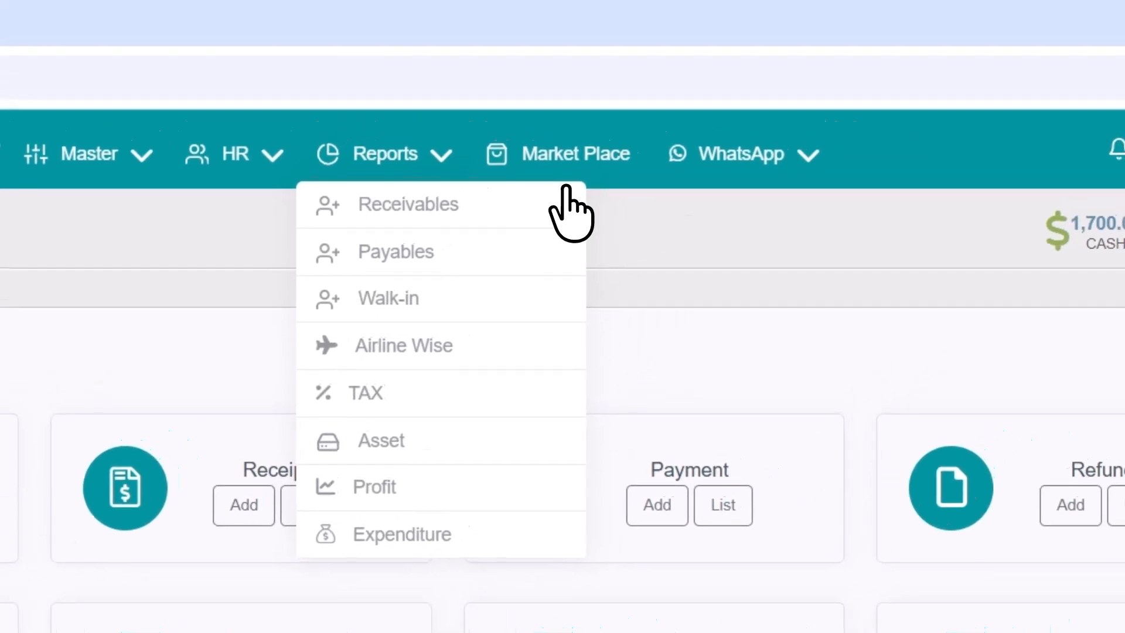
click(595, 155)
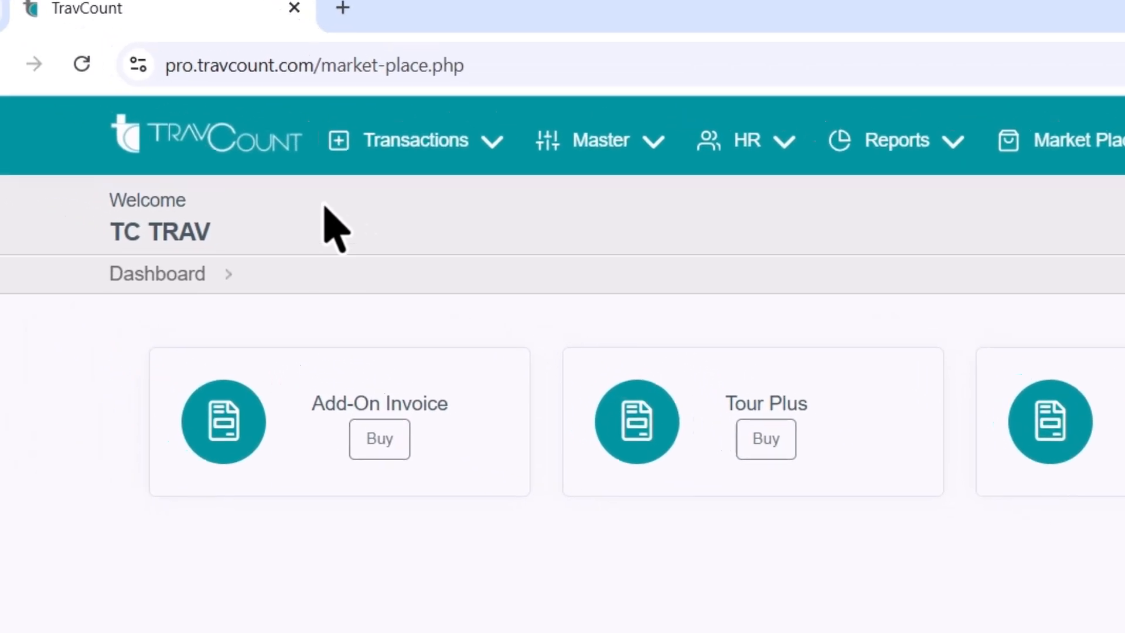
click(210, 61)
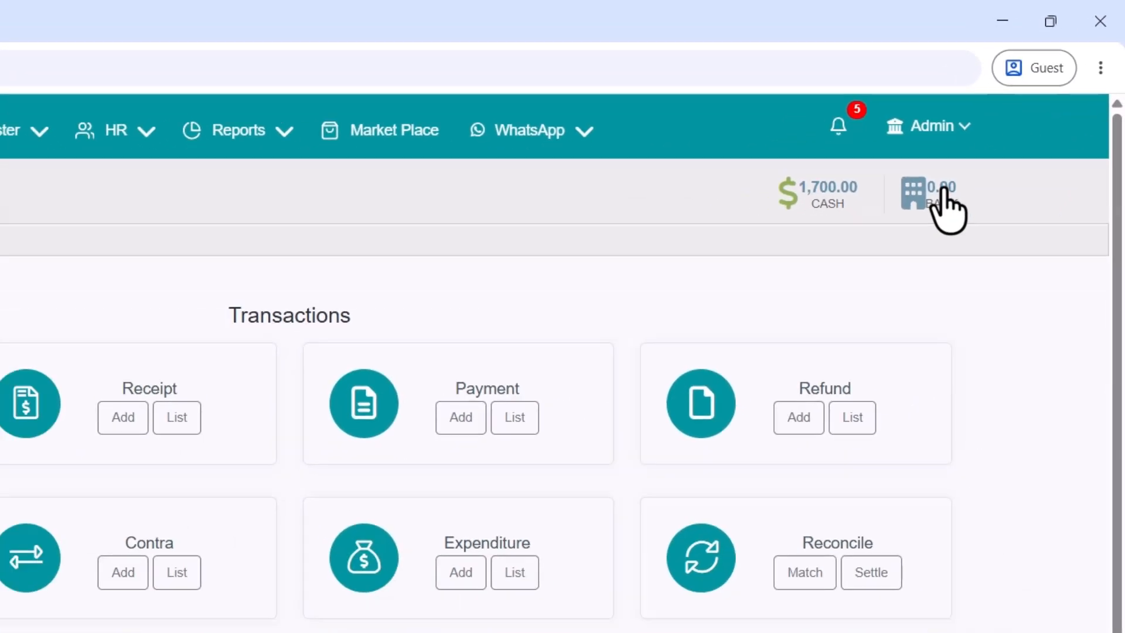
- View the bank balance page, then open the settings and look through the company and main branch information in the profile settings
click(913, 234)
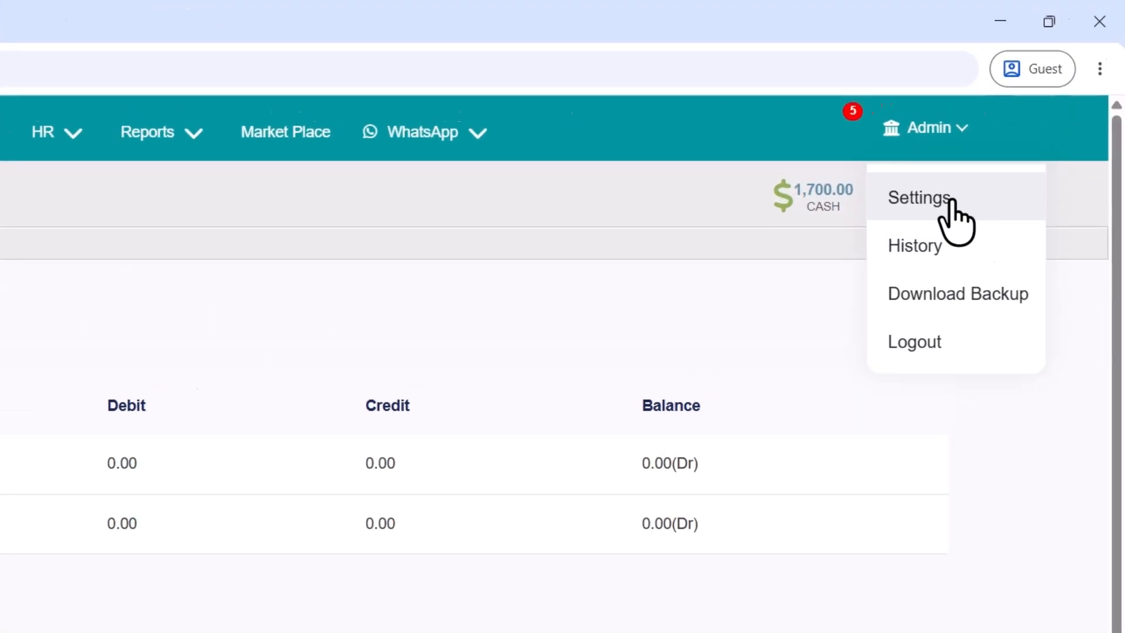
click(1006, 136)
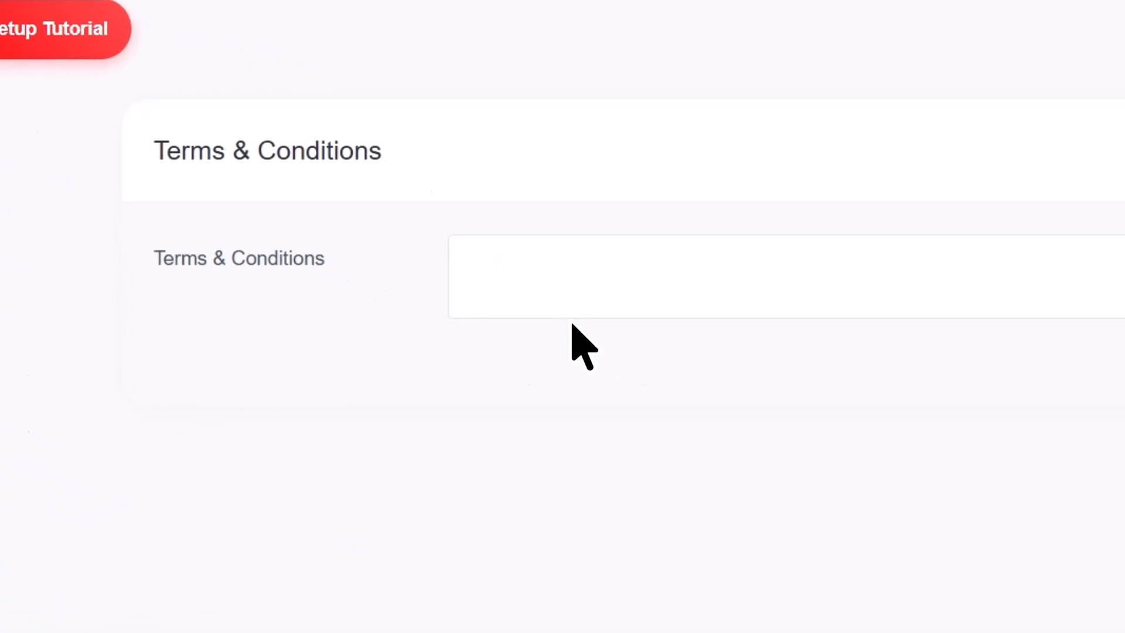
click(329, 334)
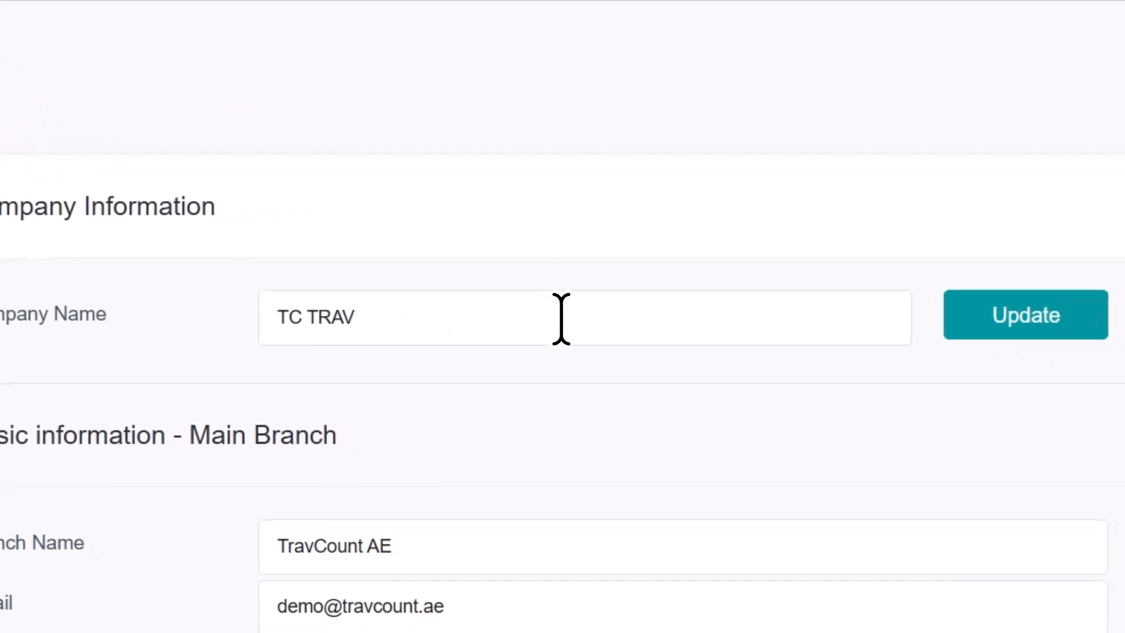
scroll(561, 319, down, 3)
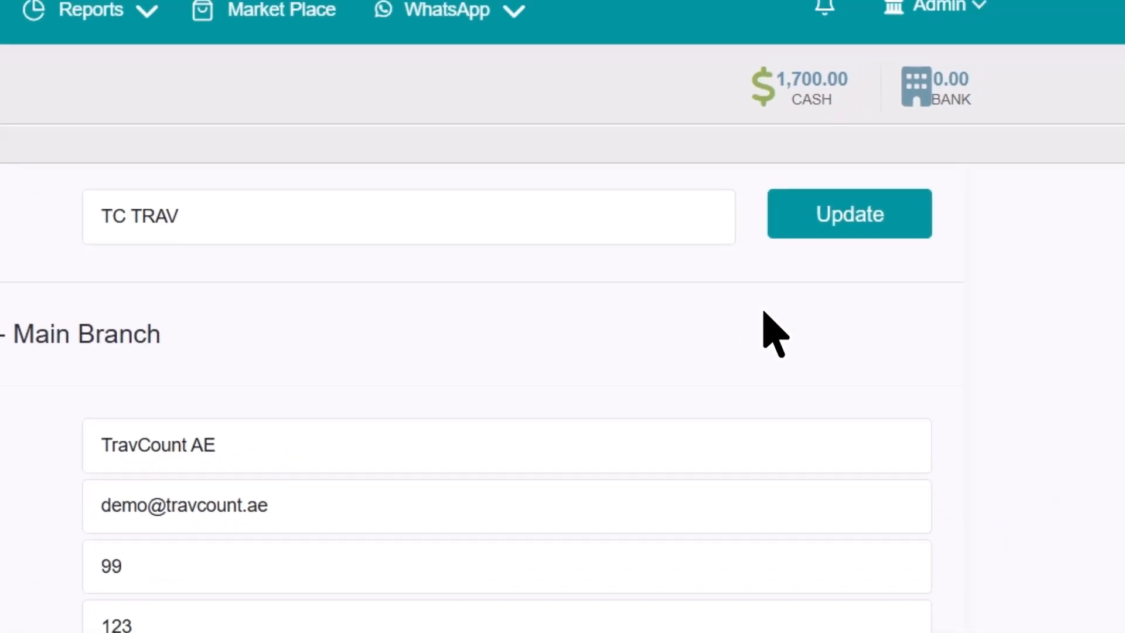
scroll(530, 315, down, 2)
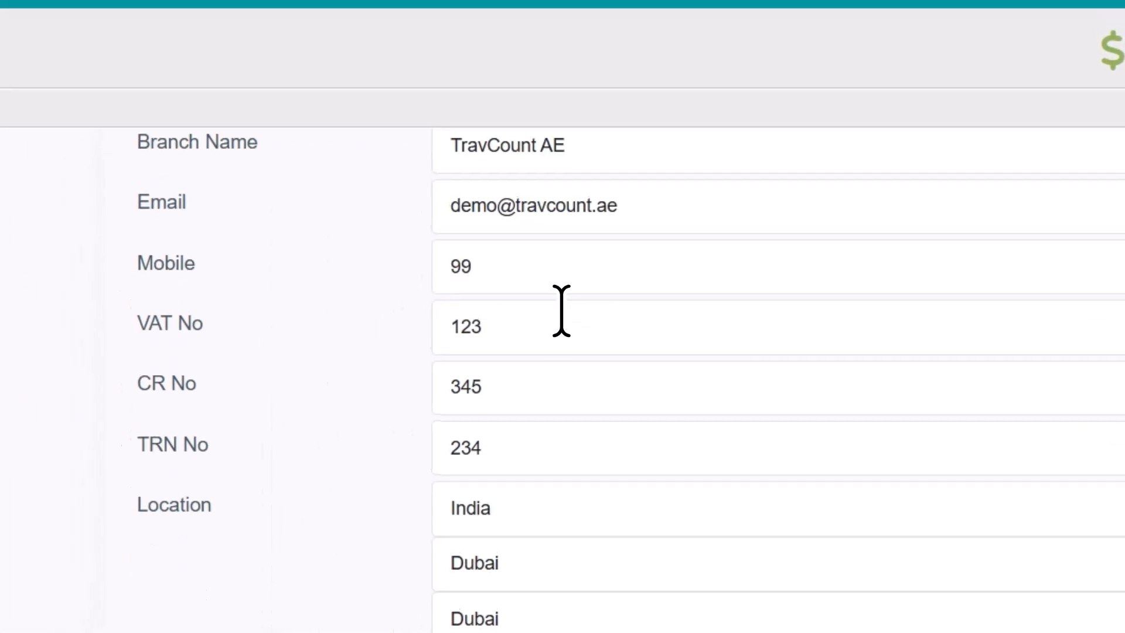
scroll(292, 196, down, 2)
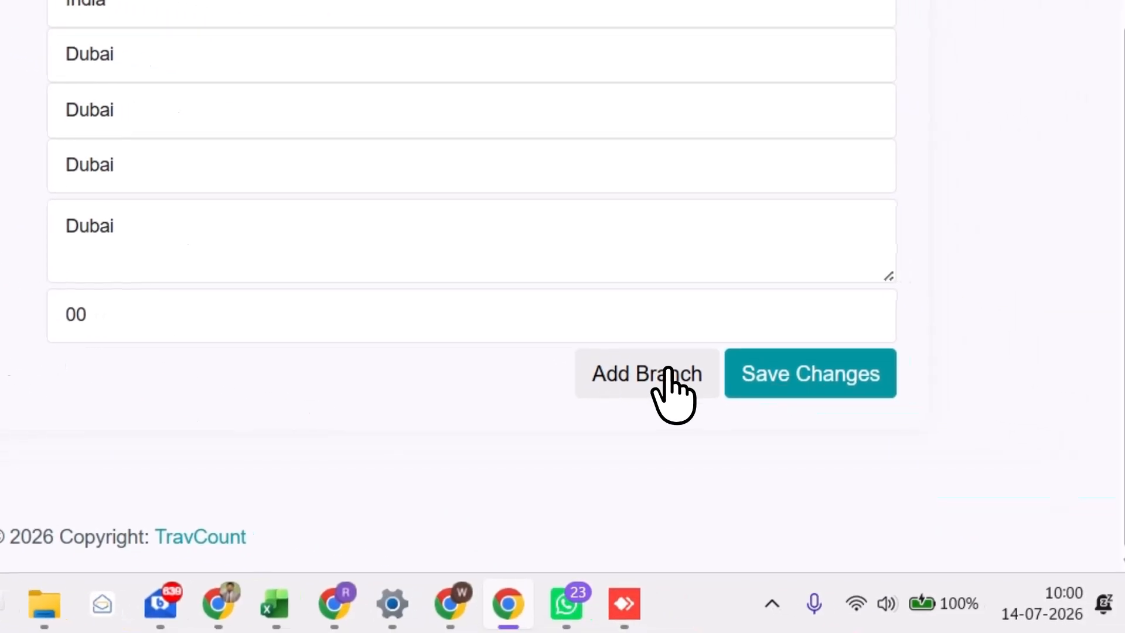
scroll(476, 293, up, 6)
- View the print themes for invoices and the branch's bank details settings
click(293, 247)
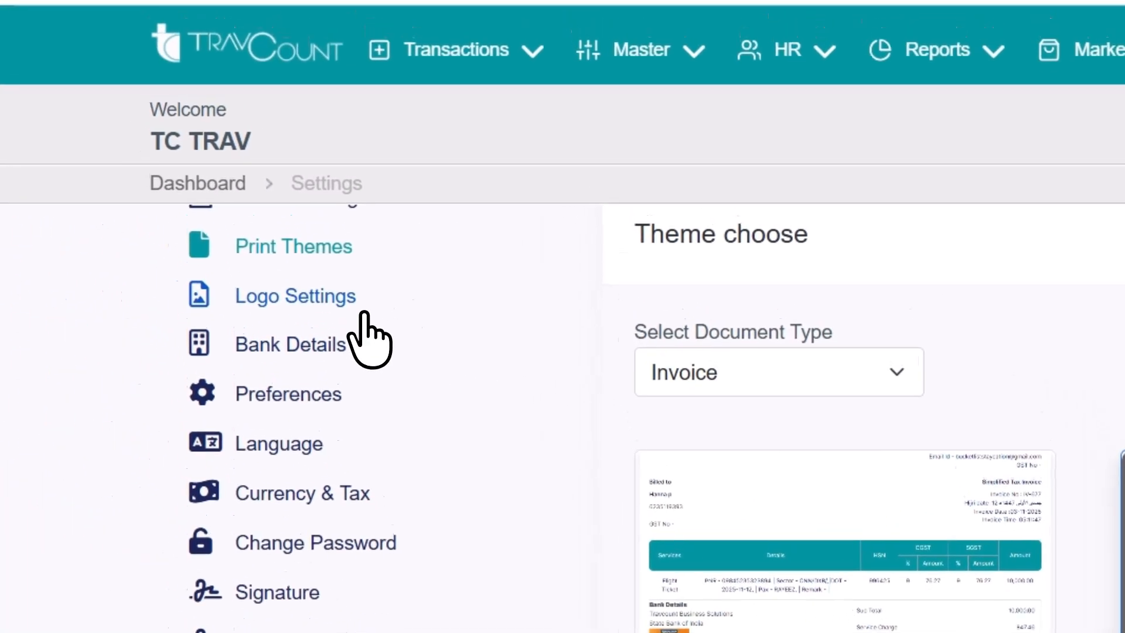
click(345, 304)
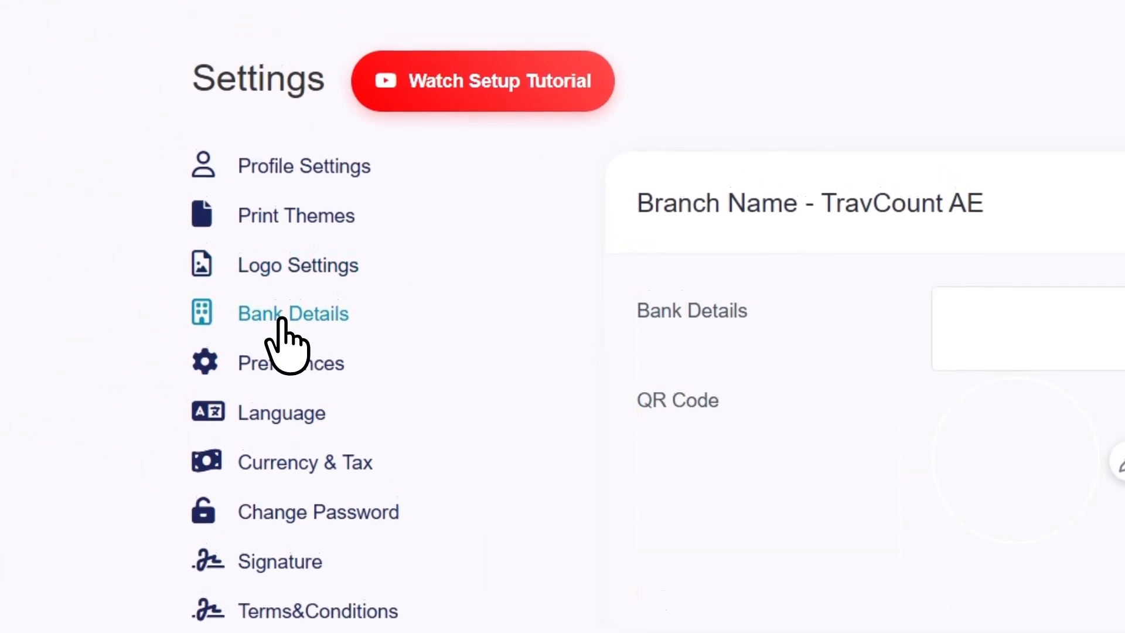
click(948, 319)
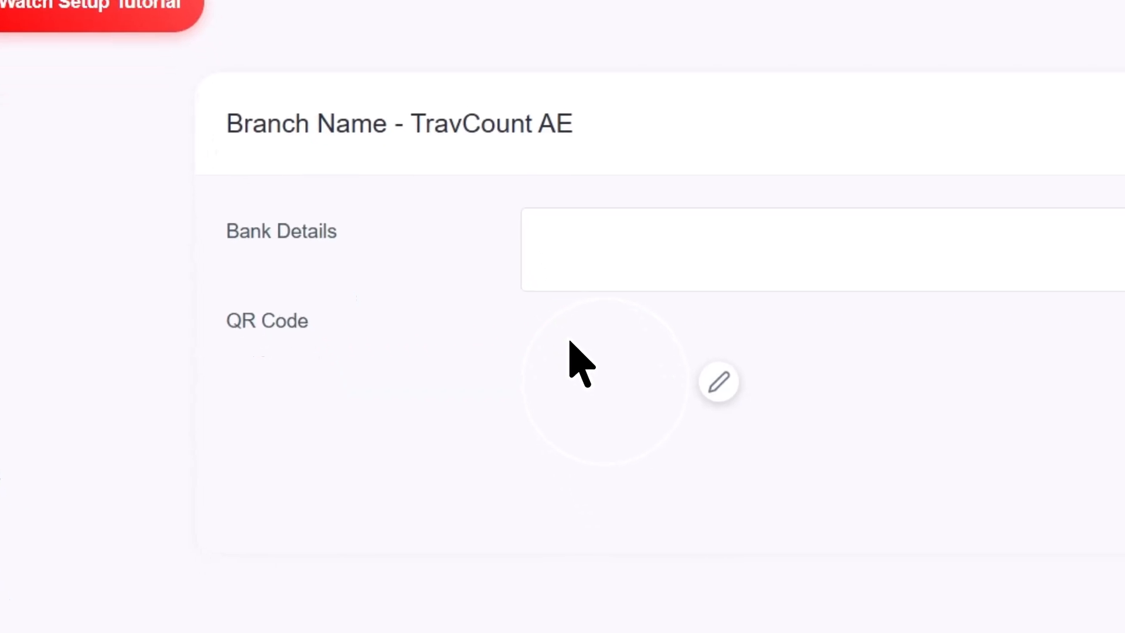
- Look through the preferences, available language options, currency and tax, and terms and conditions settings
click(281, 314)
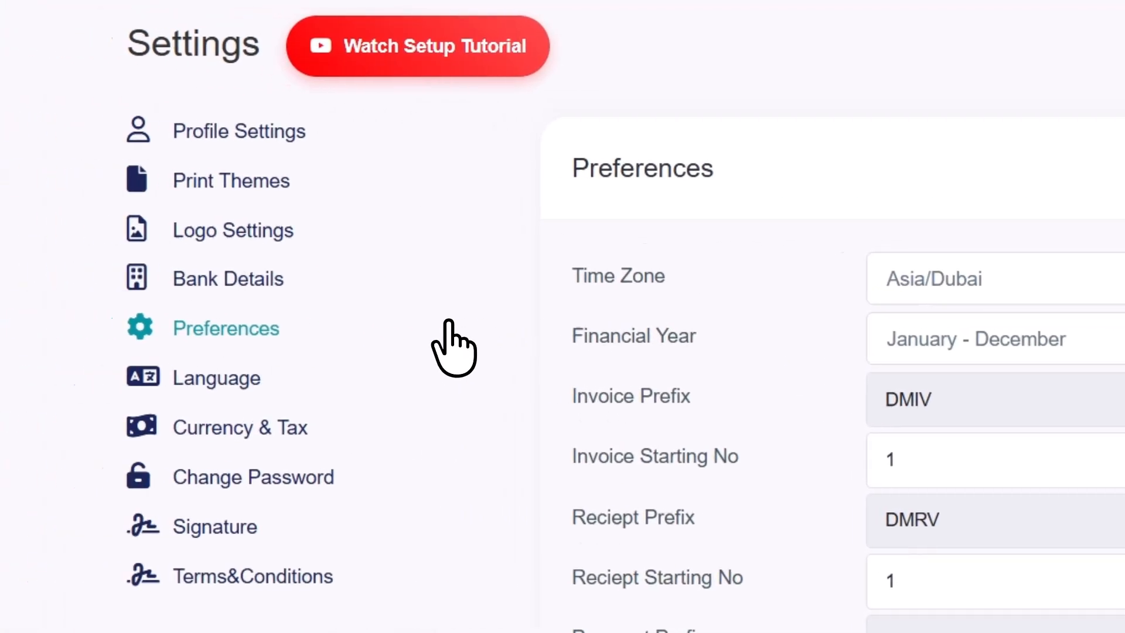
click(208, 377)
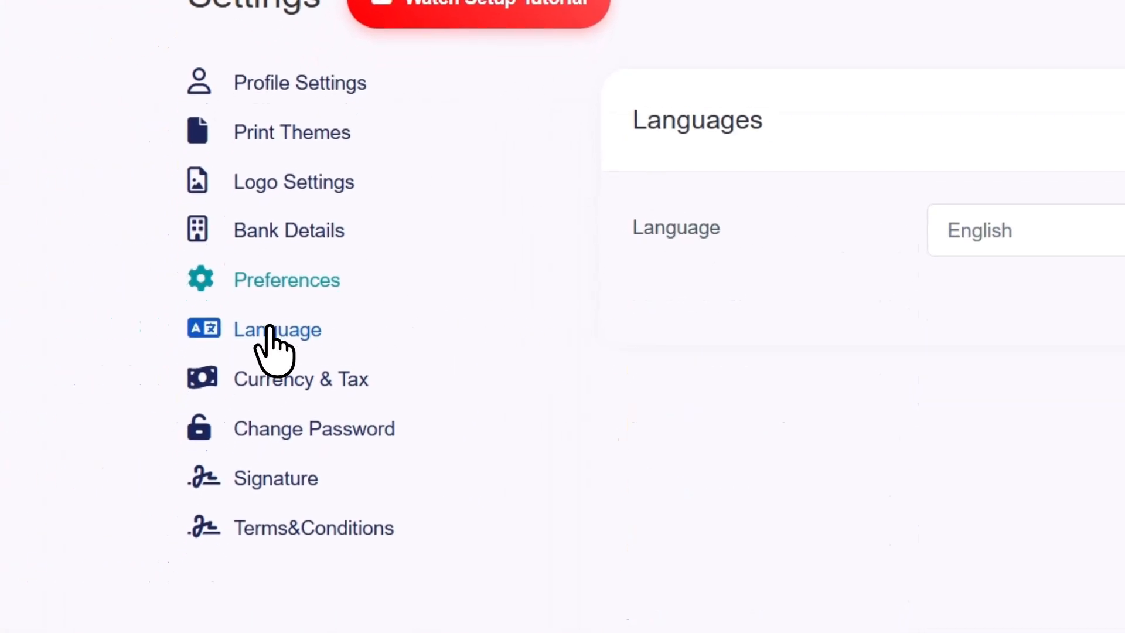
click(1002, 228)
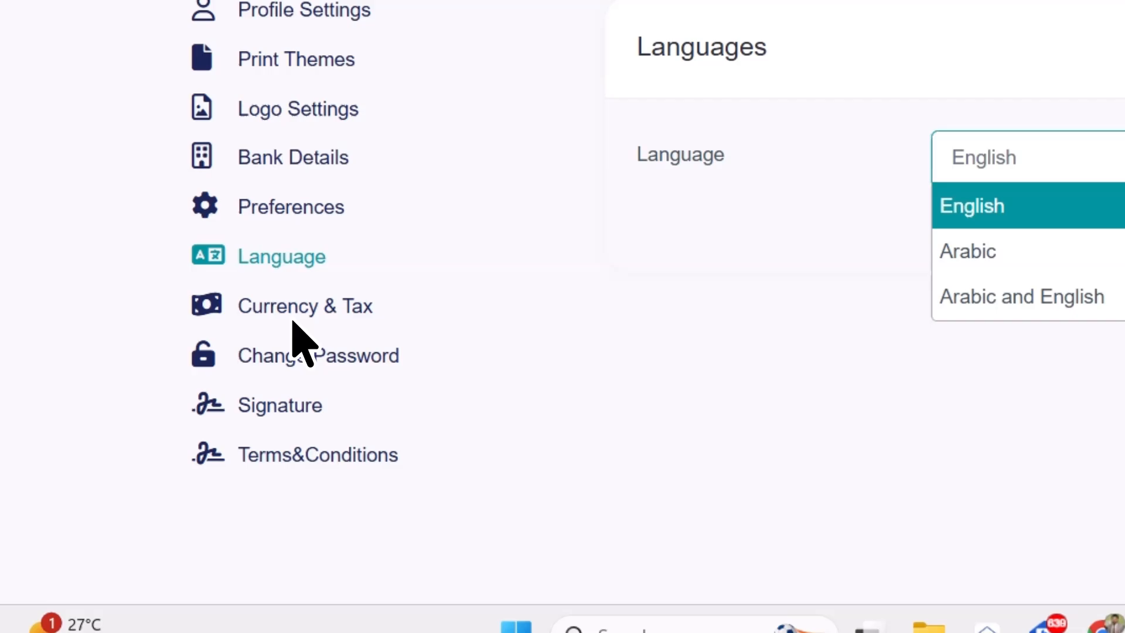
click(296, 309)
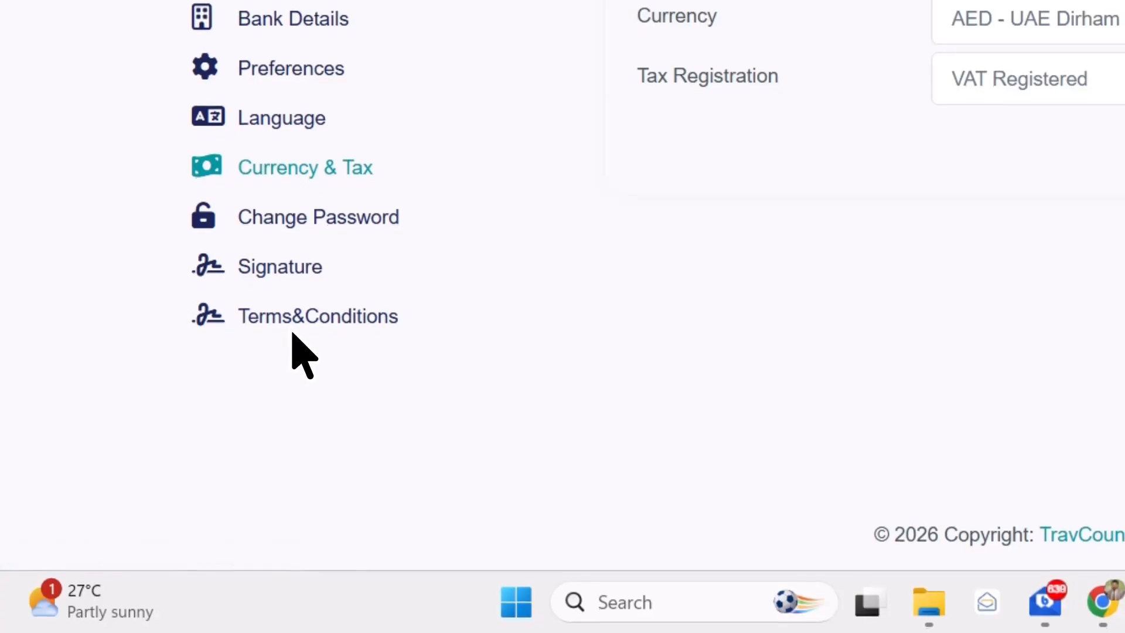
click(285, 337)
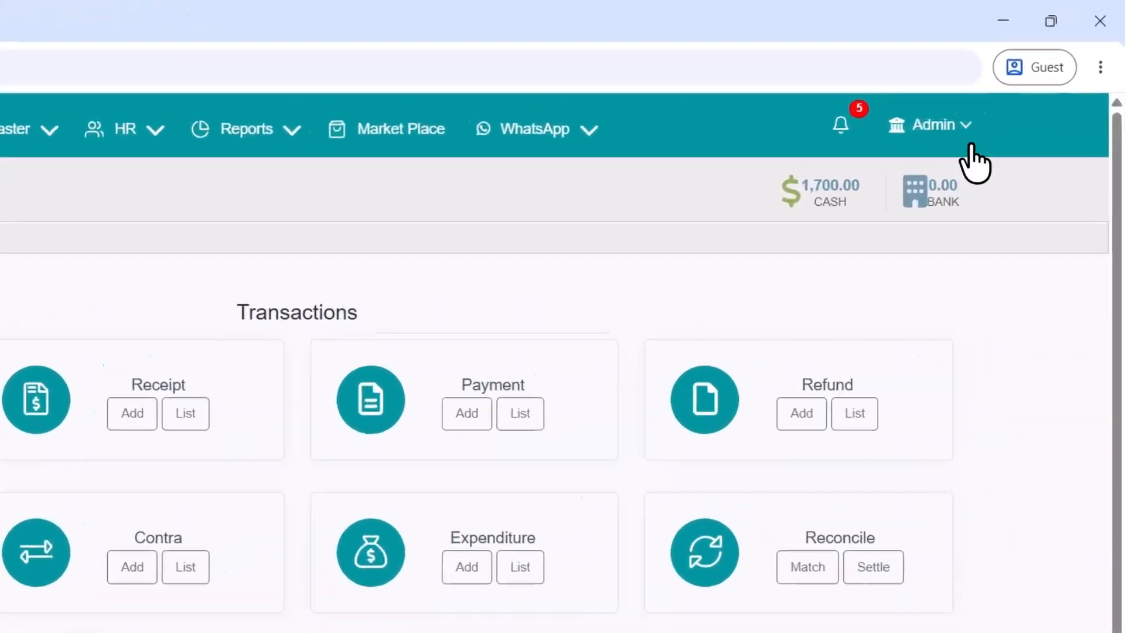
- Open the admin history, look through the logged activities and return to the dashboard
click(985, 84)
click(910, 296)
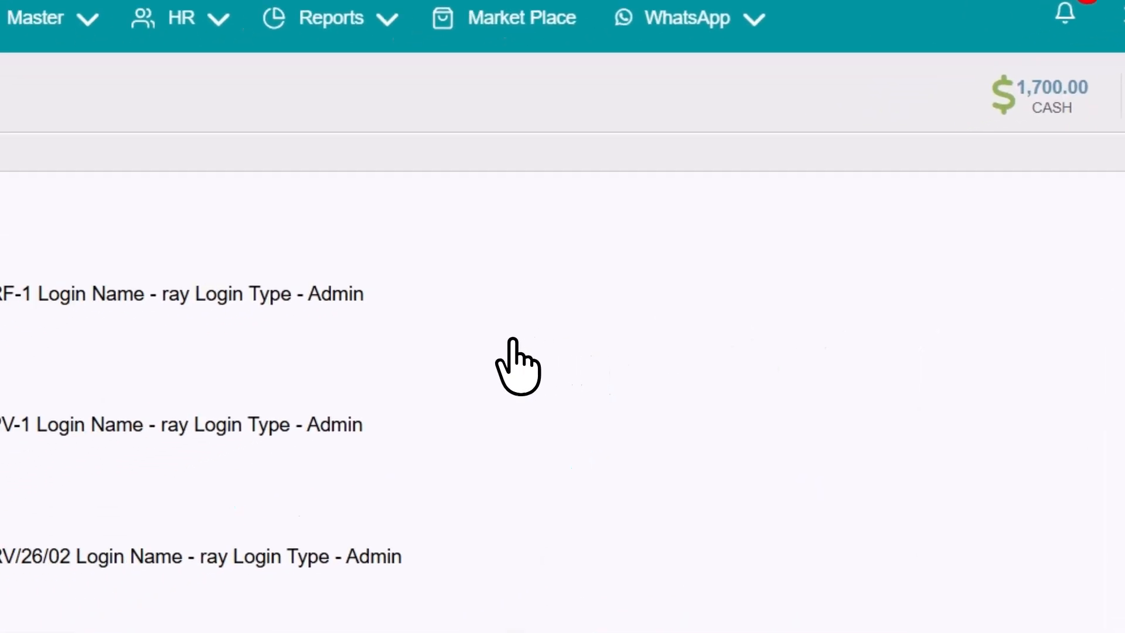
scroll(517, 366, down, 8)
scroll(558, 322, up, 3)
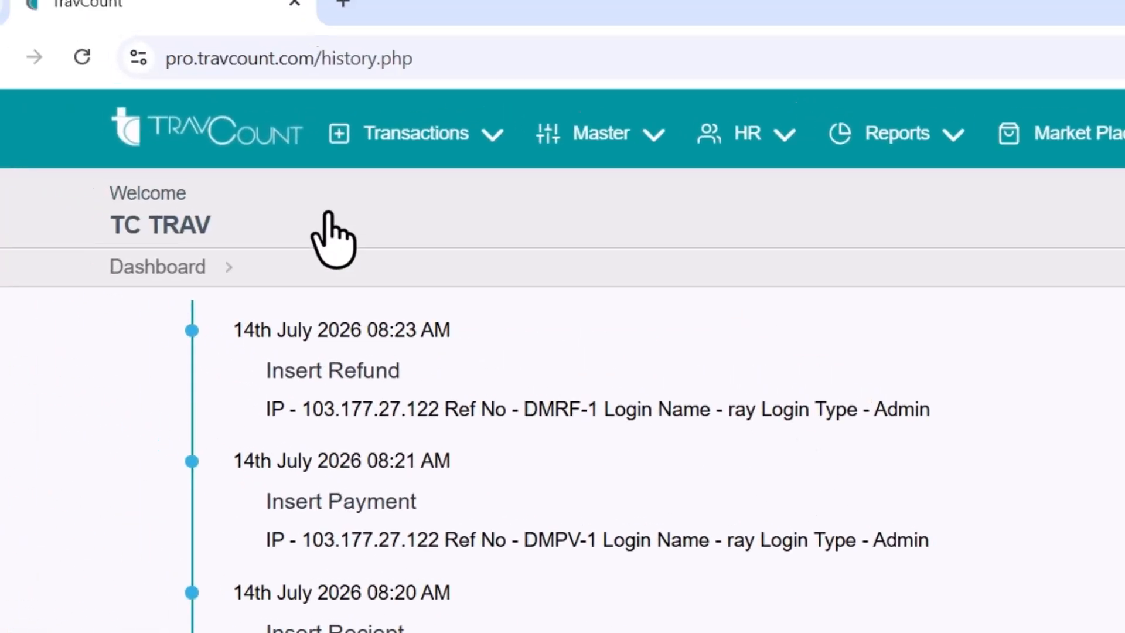
click(280, 151)
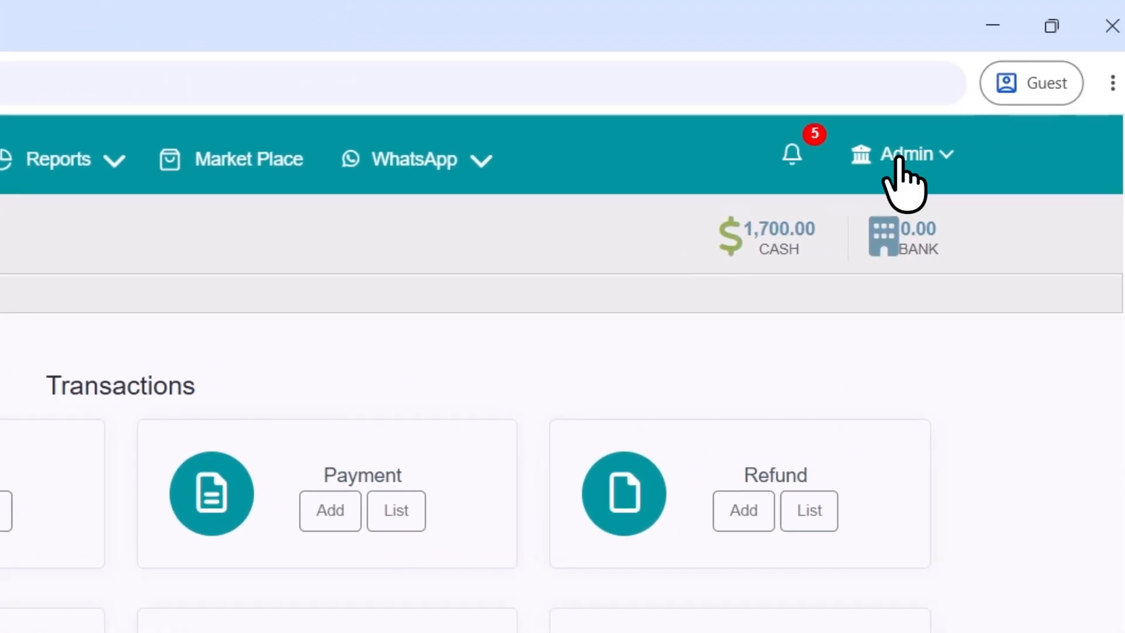
- Open the encrypted backup download dialog for the company data and close it without downloading
click(894, 161)
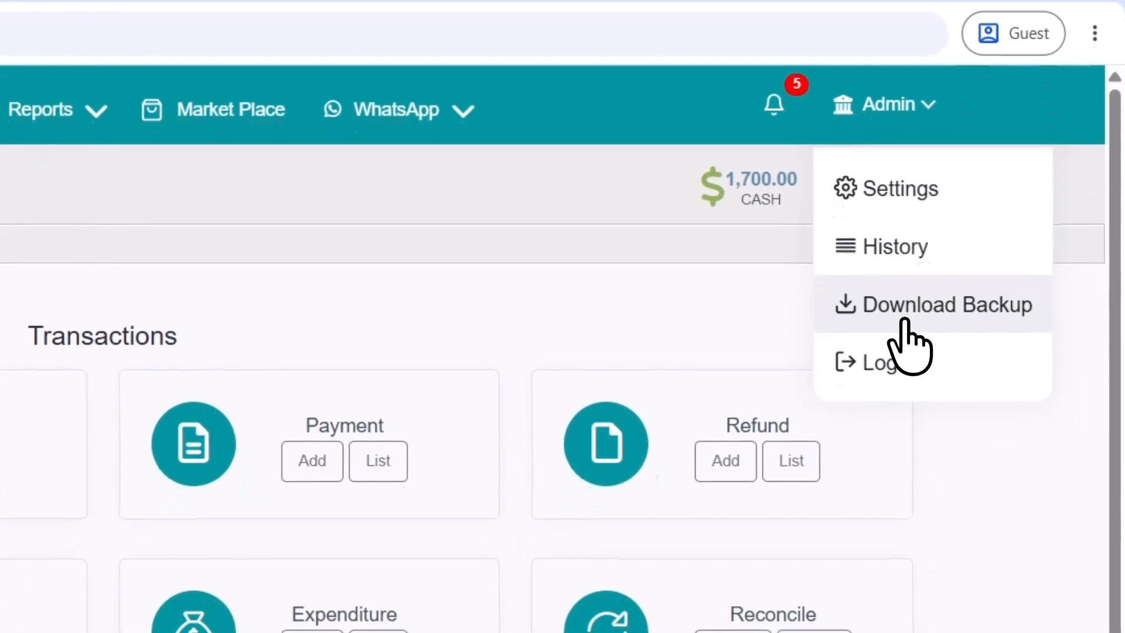
click(905, 321)
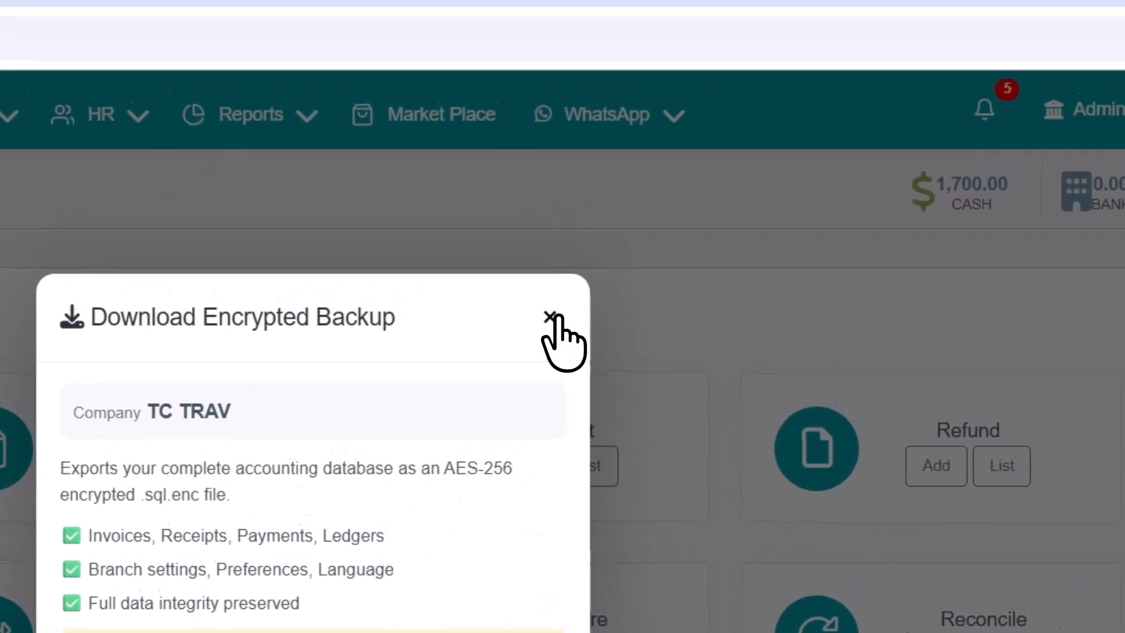
click(913, 143)
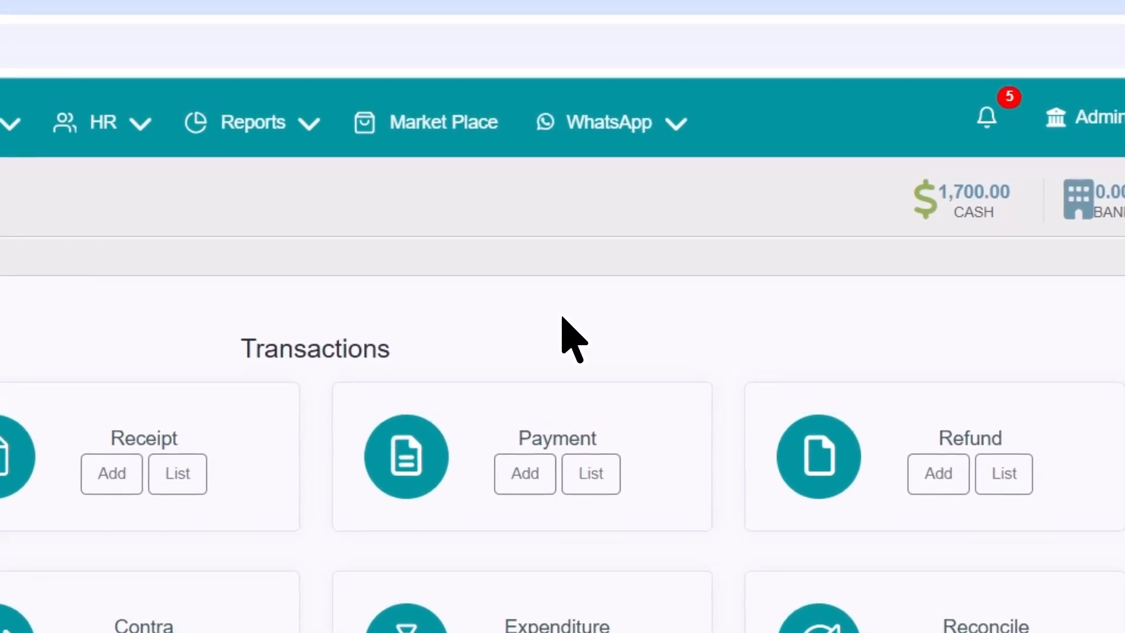
- Look over the dashboard, view the notifications and open the full notifications list
scroll(563, 319, down, 3)
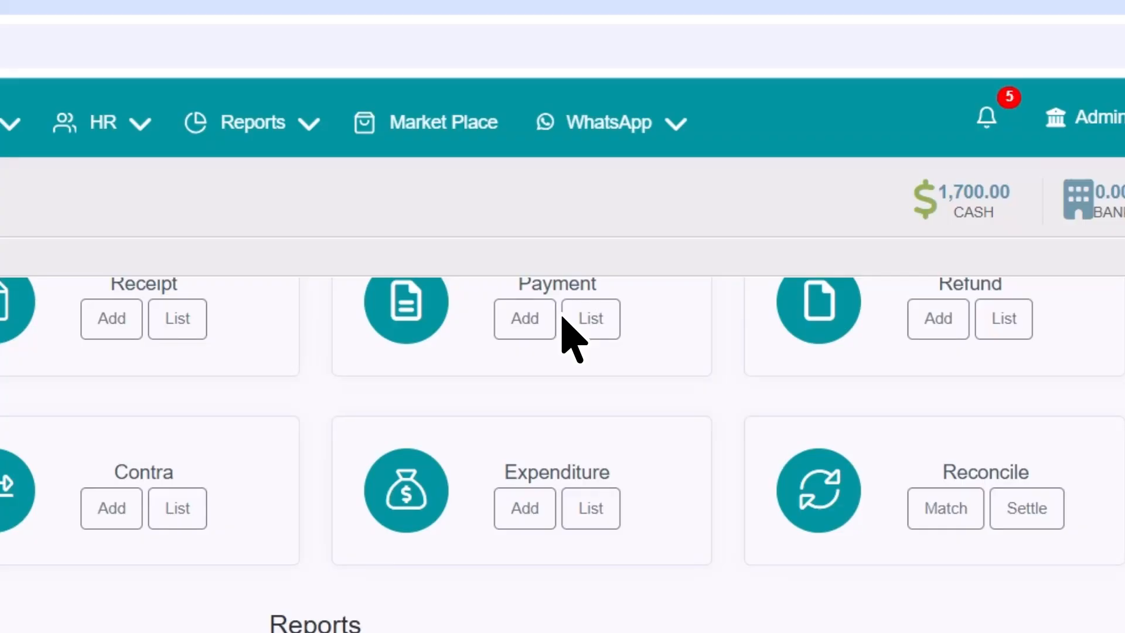
scroll(1098, 328, down, 1)
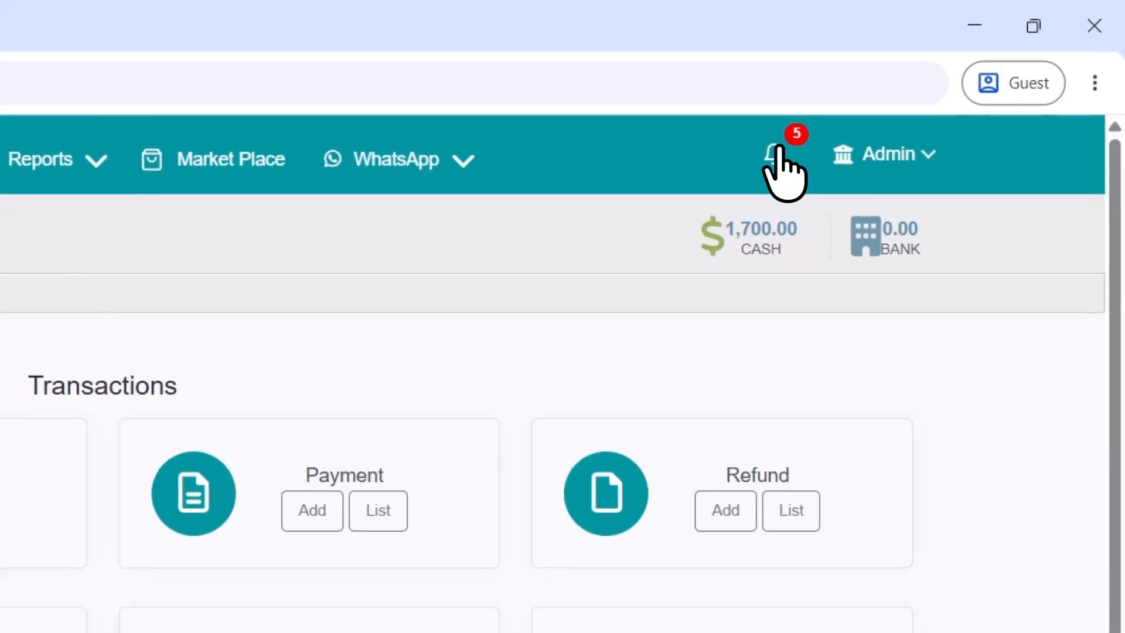
click(774, 144)
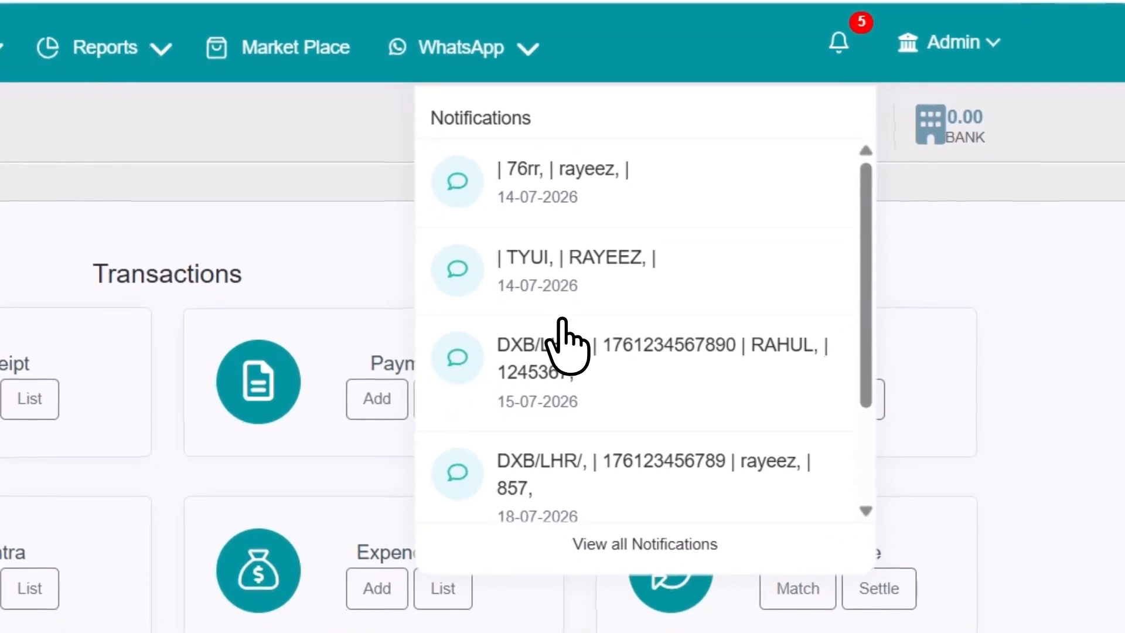
click(600, 544)
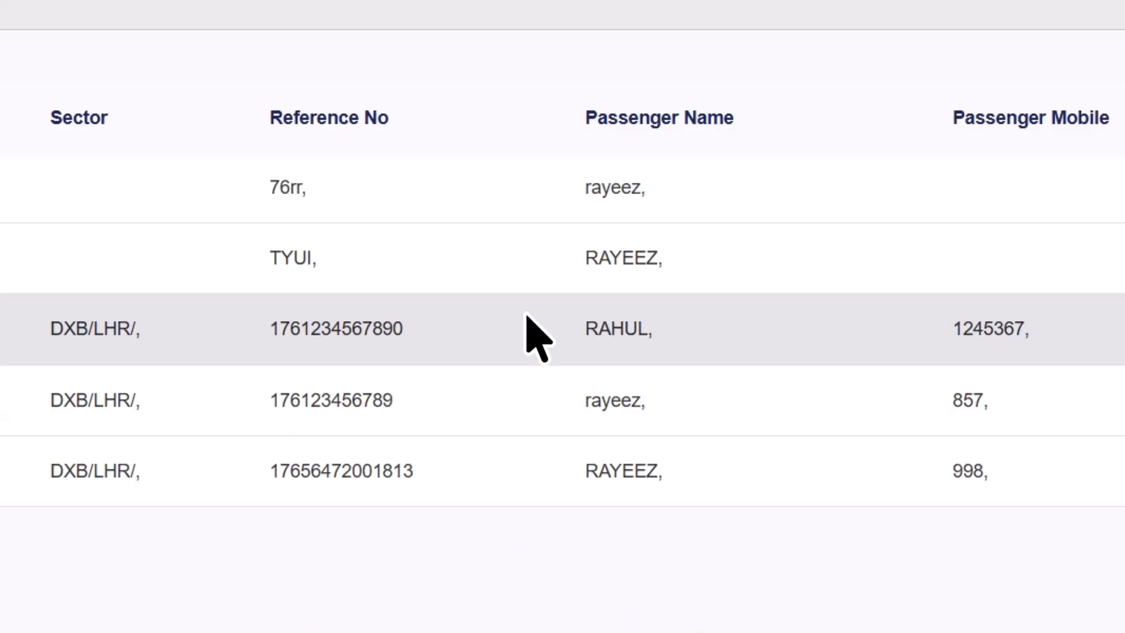